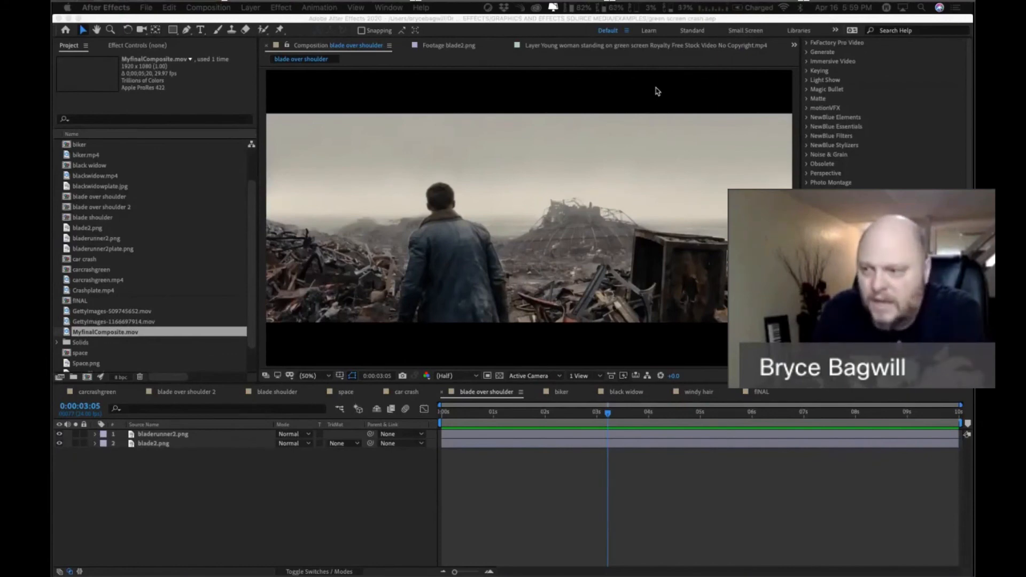
Switch to Finder and look through the footage, plate images and project file in the Green Screen folder.
key(ctrl+Left)
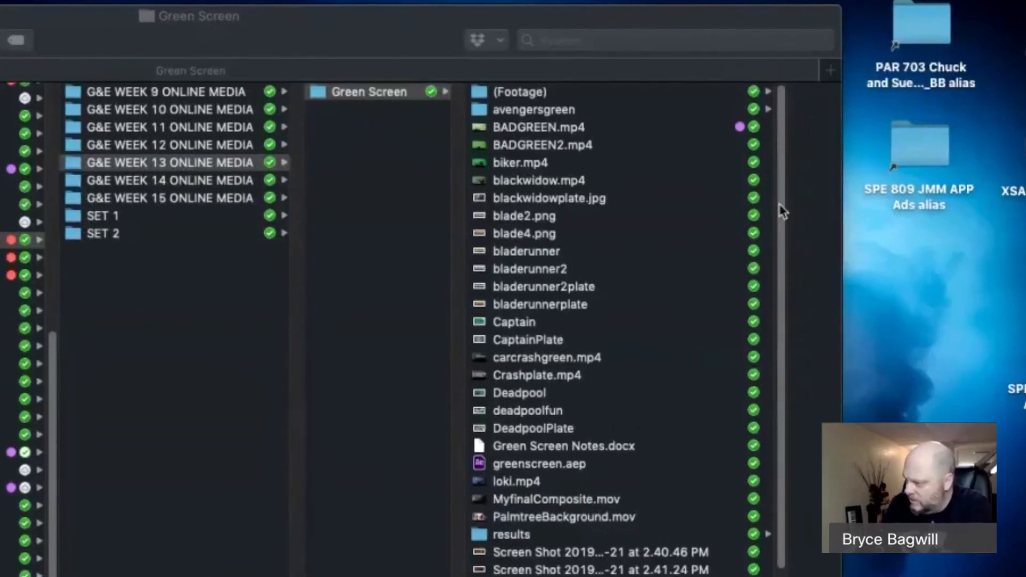
click(553, 127)
click(393, 178)
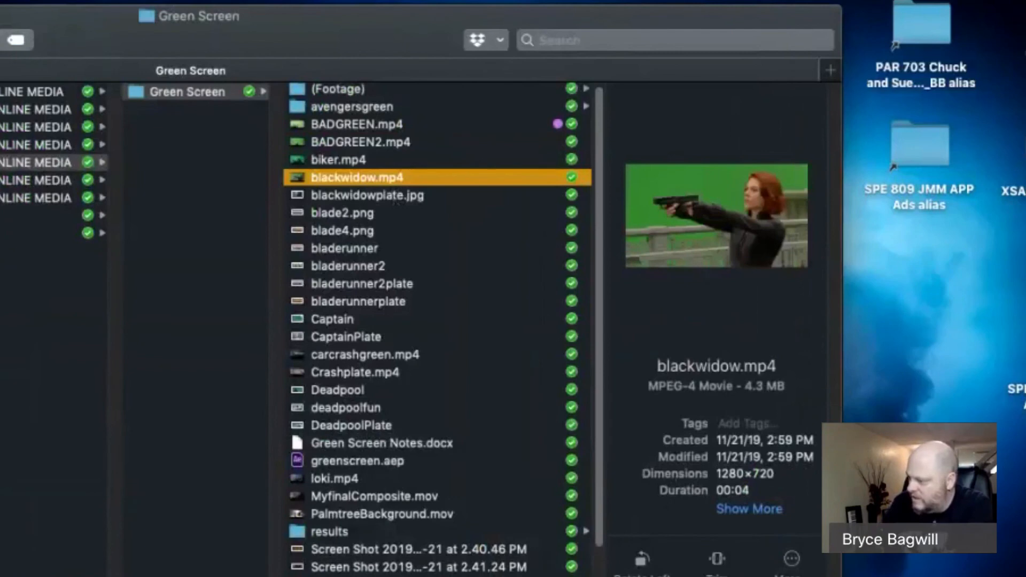
key(Down)
key(Down)
key(Down)
key(Down)
key(Down)
key(Down)
key(Down)
key(Down)
key(Down)
key(Down)
key(Down)
key(Down)
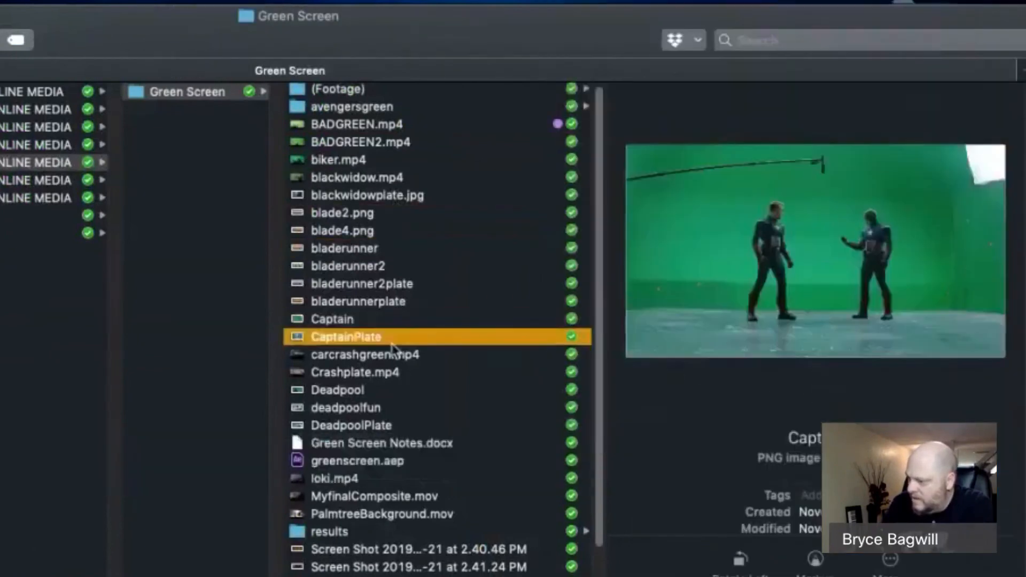
key(Down)
key(Down)
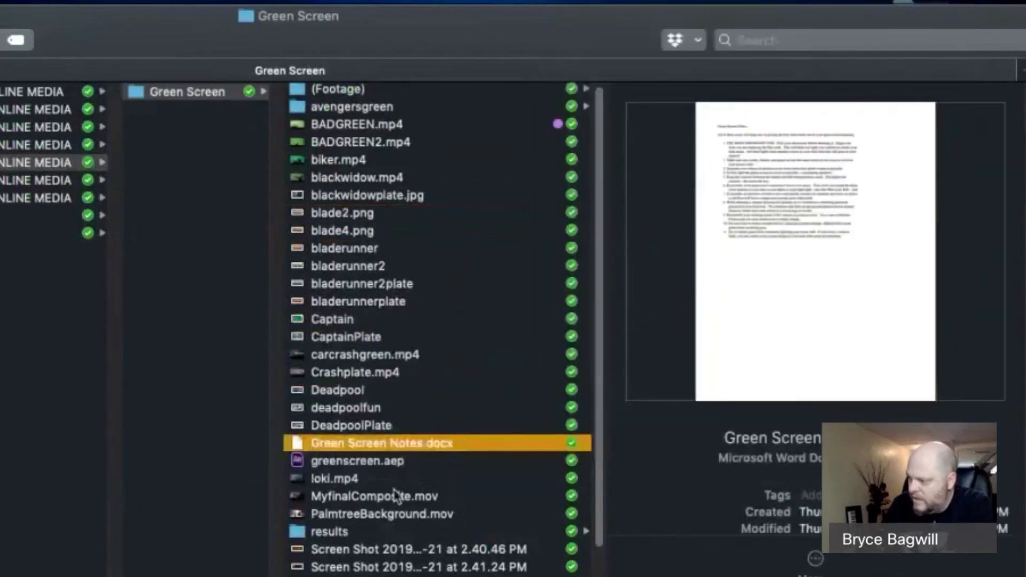
click(402, 424)
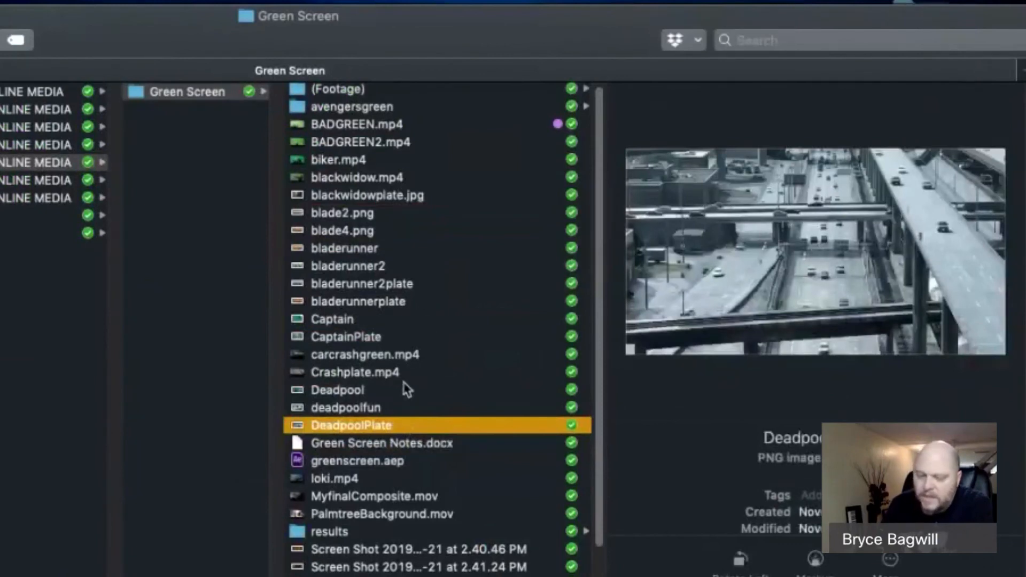
click(395, 461)
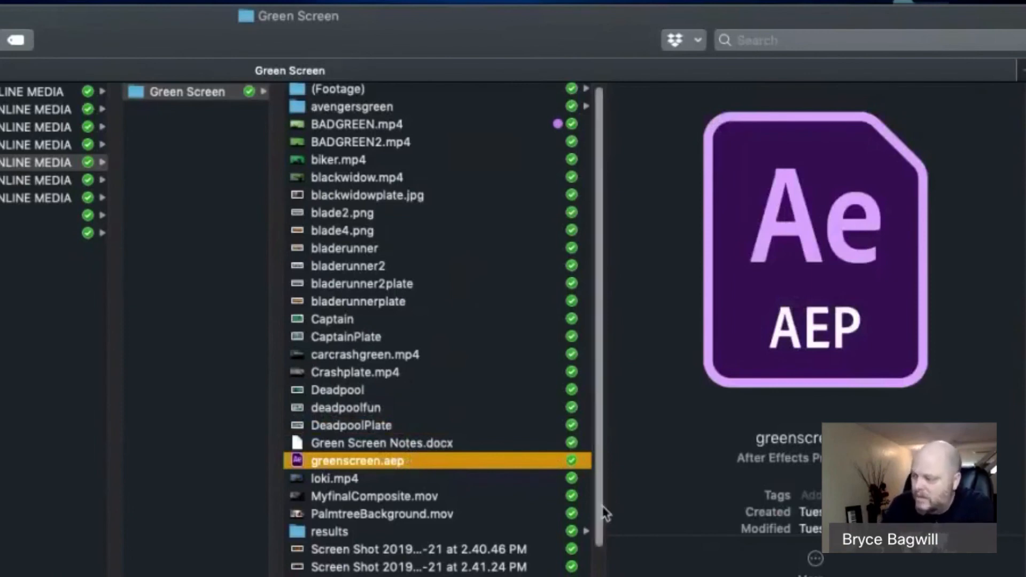
Preview the Green Screen Notes.docx document, read its list of shooting tips, and close the preview.
scroll(603, 513, down, 3)
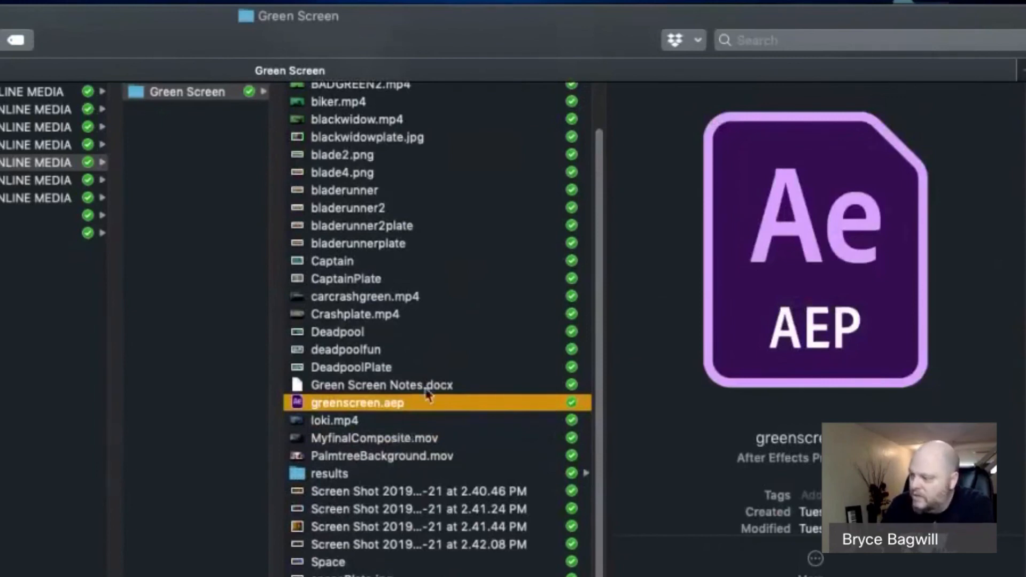
click(472, 390)
key(Return)
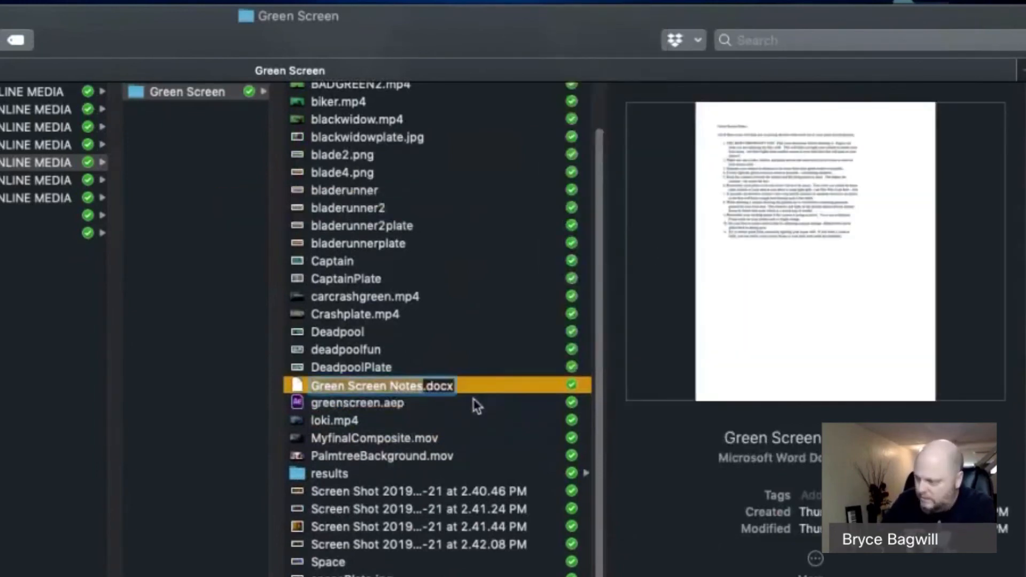
key(space)
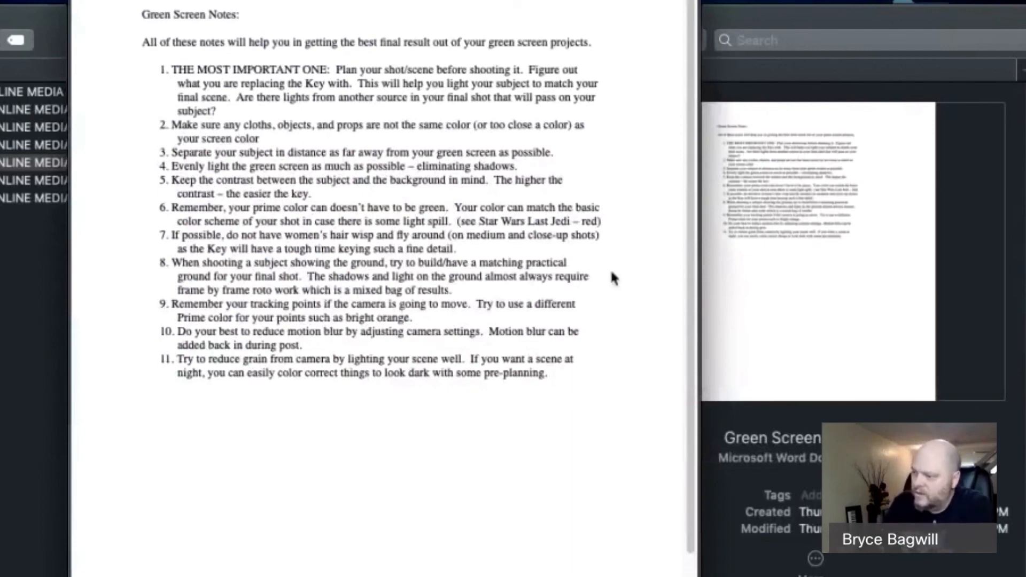
mouse_move(704, 381)
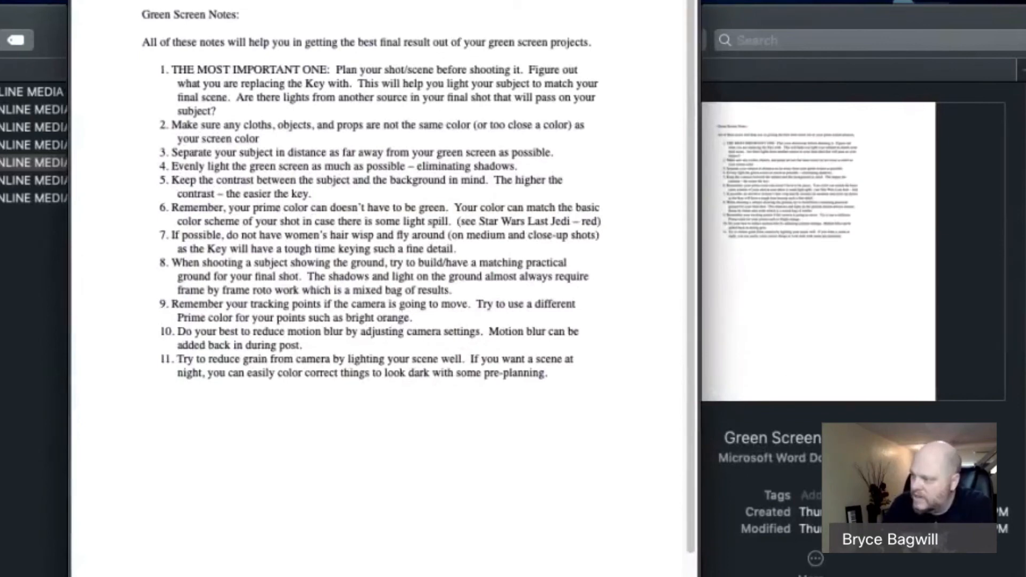
key(space)
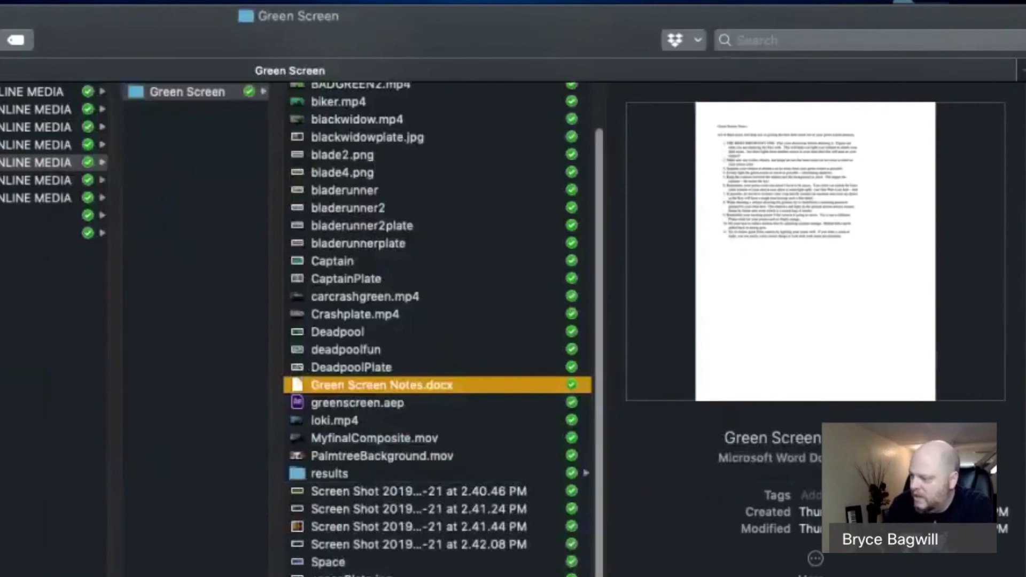
Switch back to After Effects and view the car crash composition at 0:00:00:00.
drag(600, 576, 620, 576)
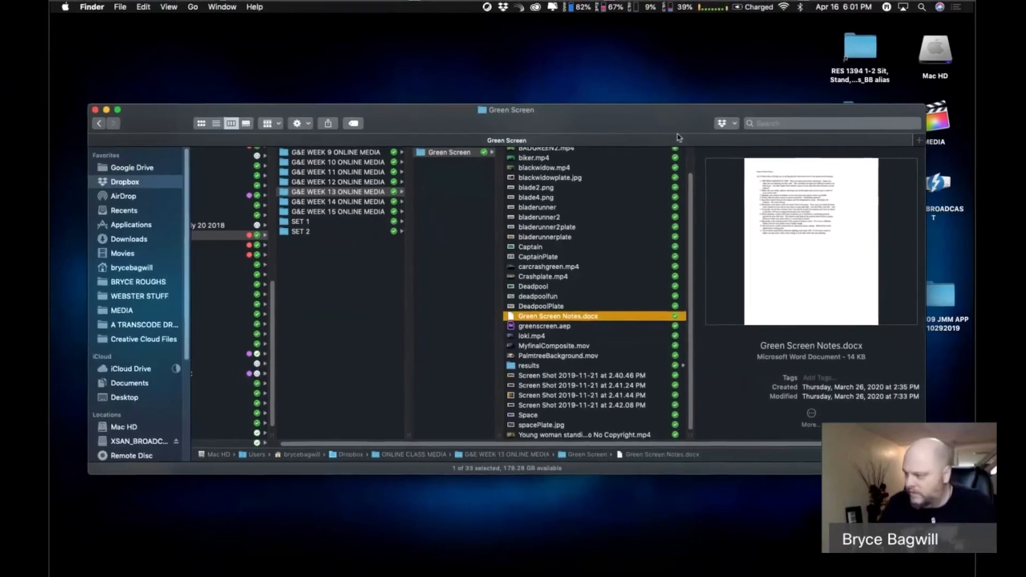
key(ctrl+Right)
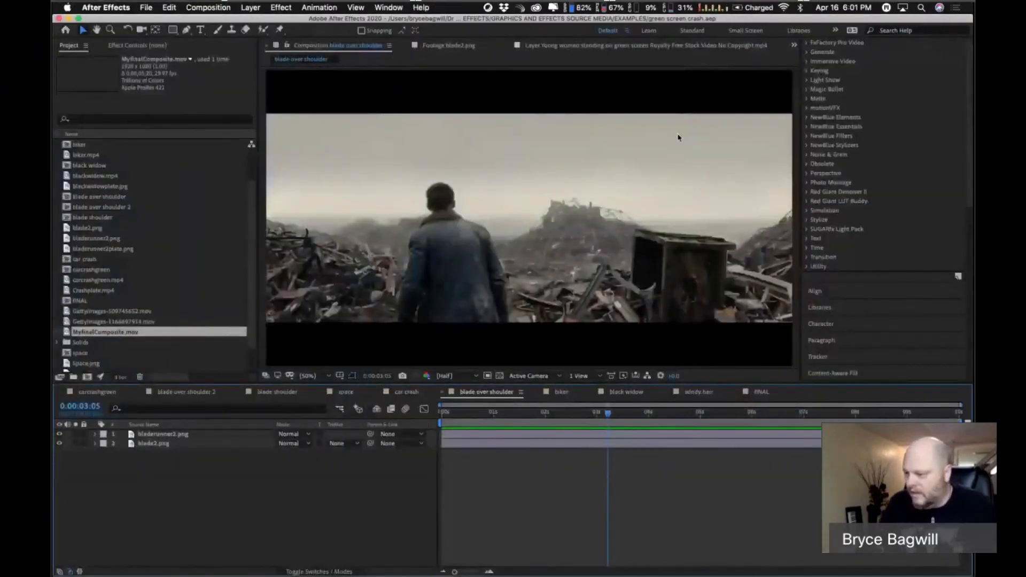
click(406, 392)
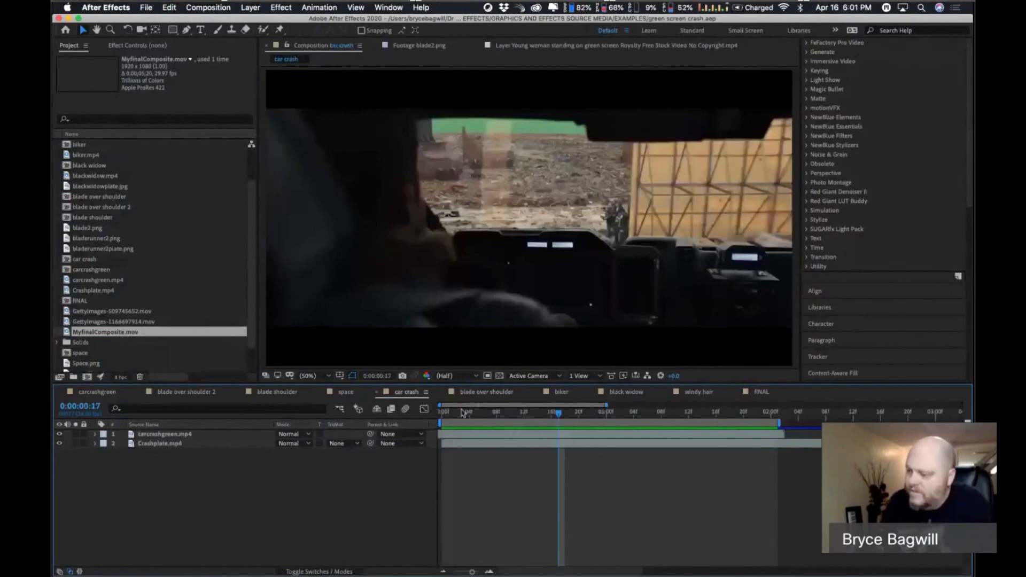
mouse_move(455, 417)
mouse_down()
mouse_move(764, 422)
mouse_move(451, 419)
mouse_up()
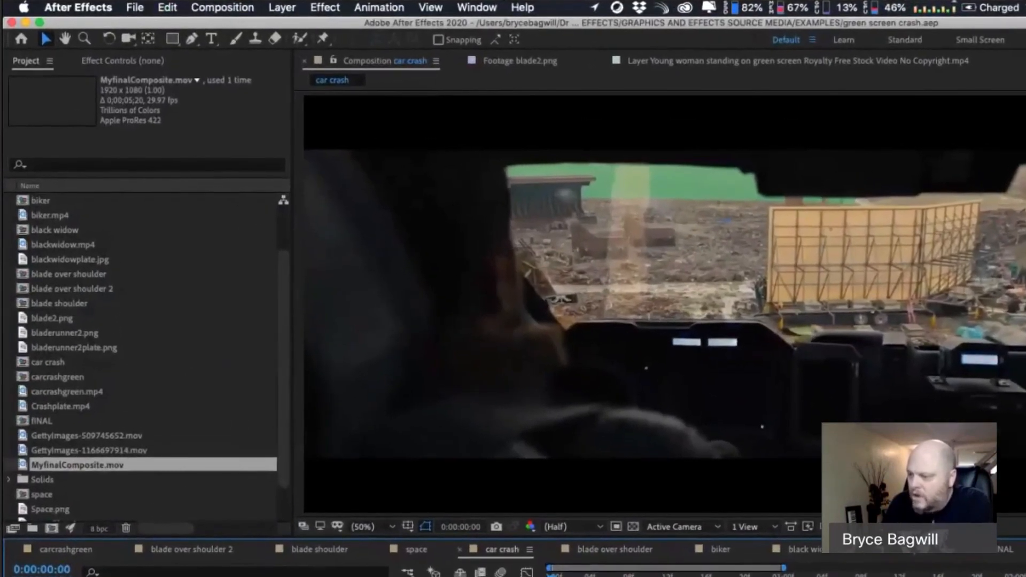
Create a new composition named "car crash 2" with the HDTV 1080 24 preset and a 10-second duration, and compare it with the car crash composition.
click(233, 7)
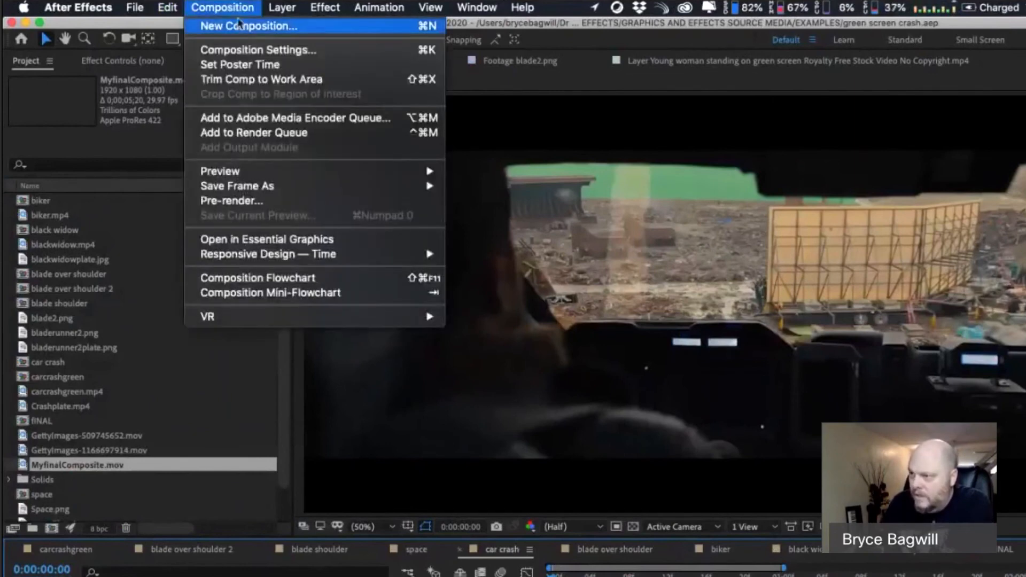
click(239, 26)
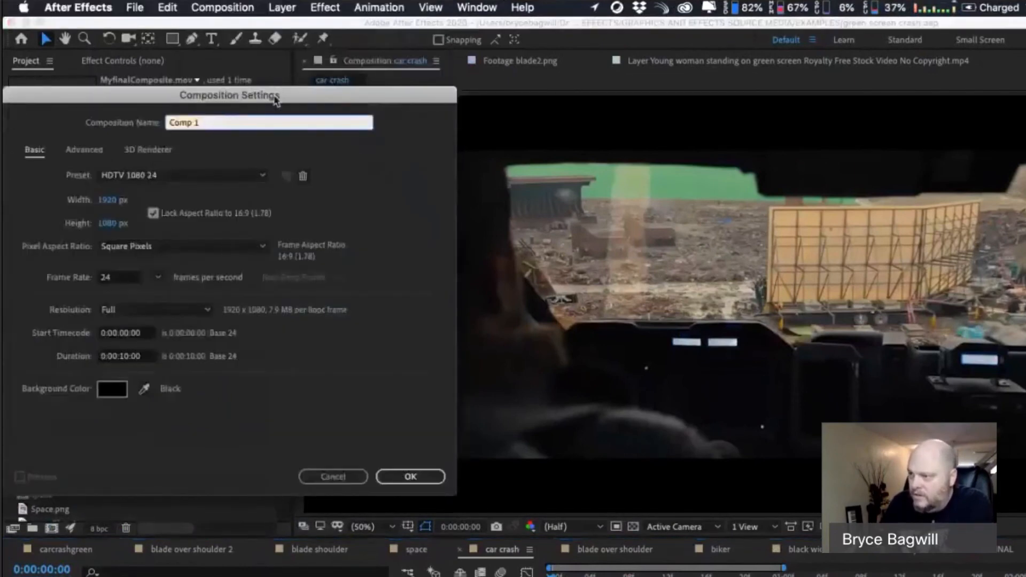
drag(289, 105, 671, 175)
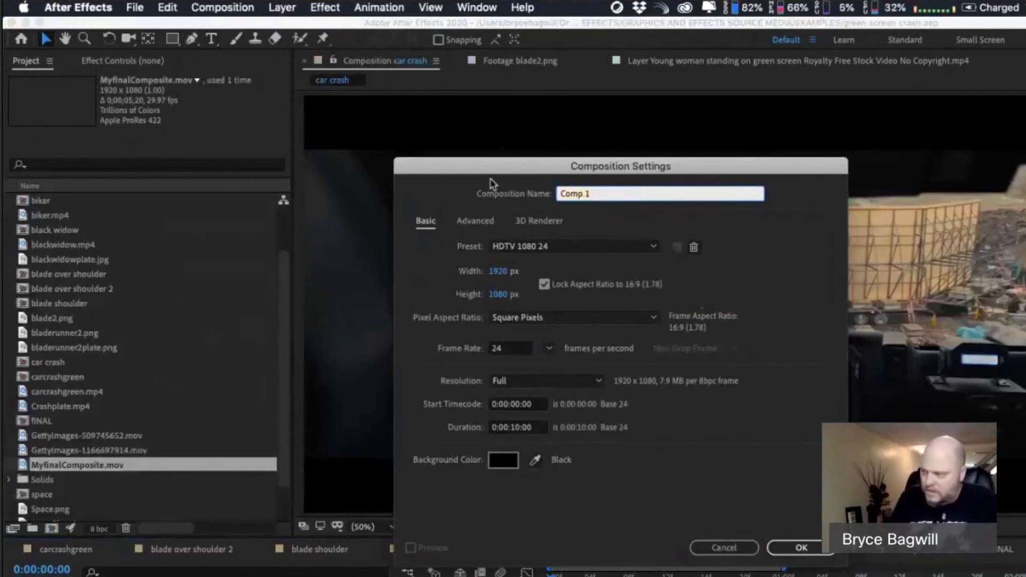
text(car cra)
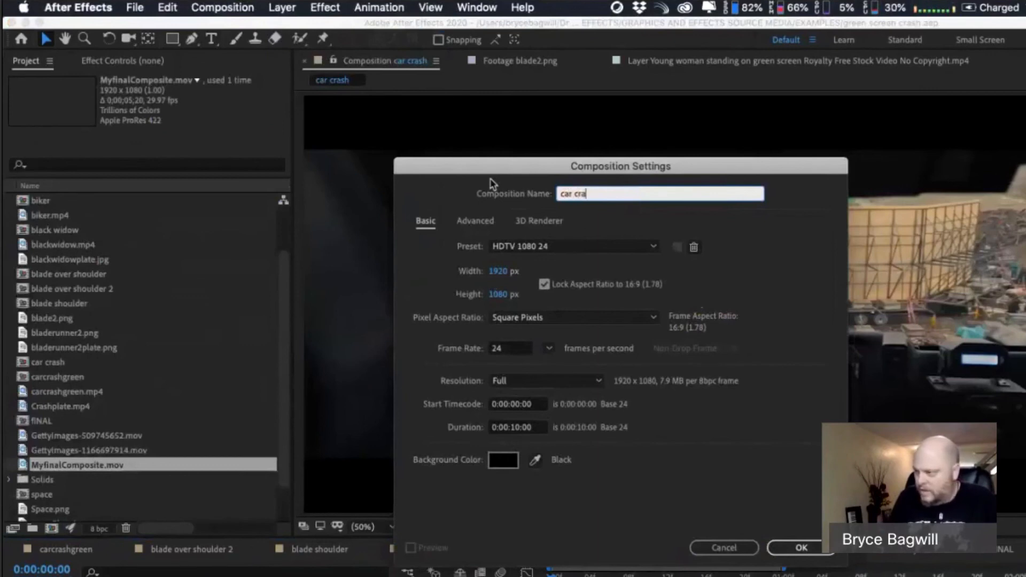
text(sh 2)
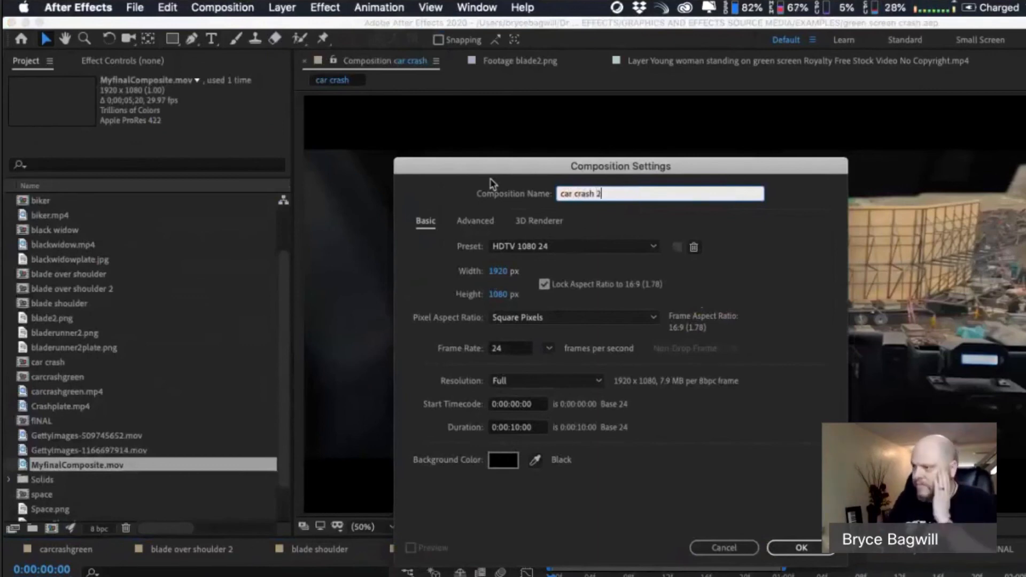
key(Return)
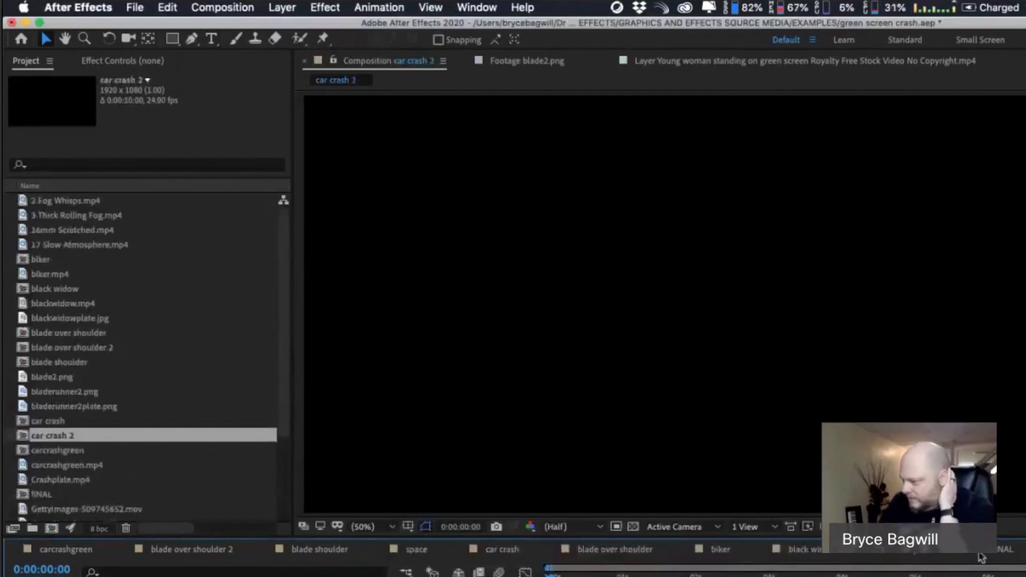
click(514, 550)
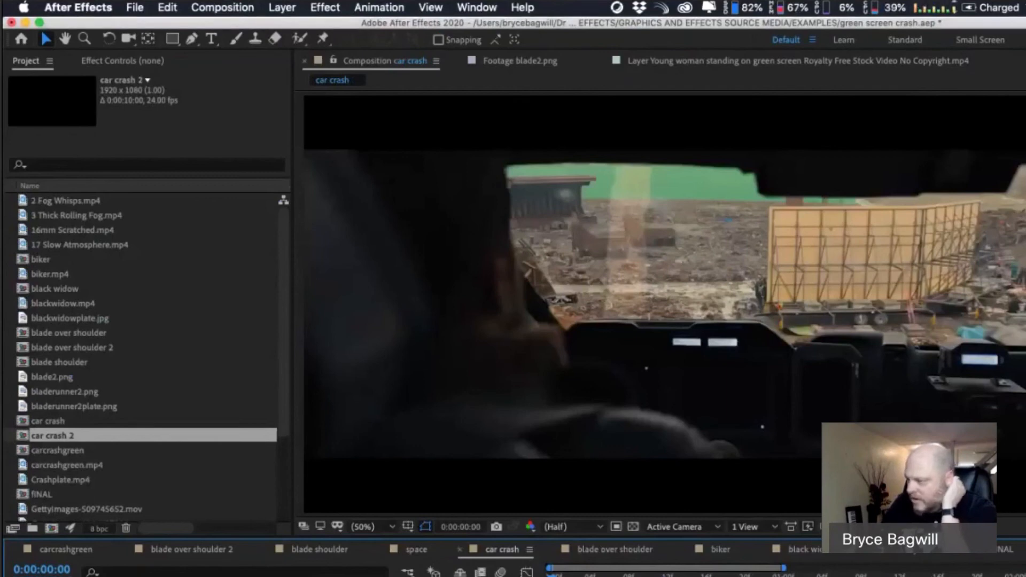
click(912, 548)
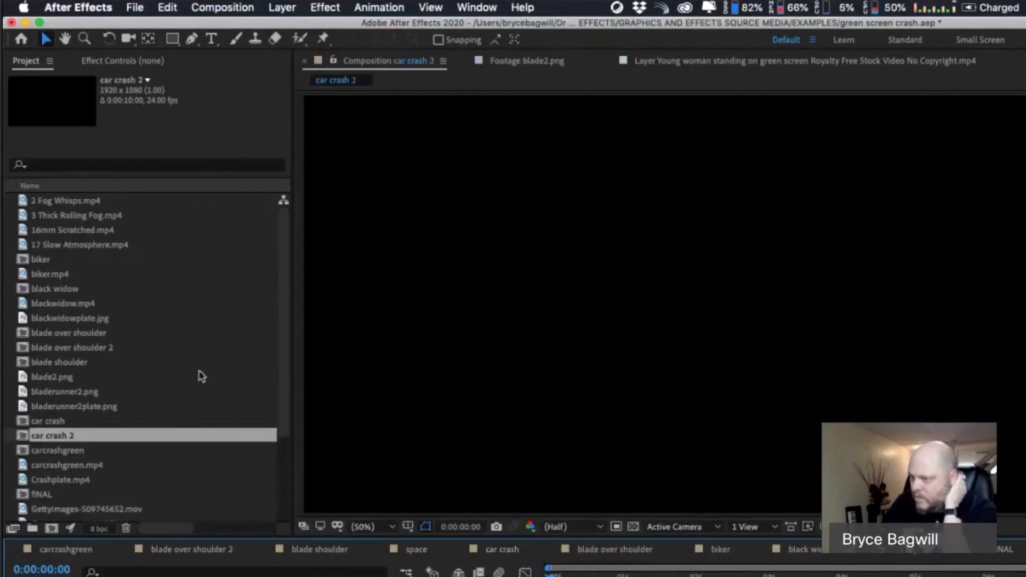
Import carcrashgreen.mp4 from the Green Screen folder as footage, checking its preview against Crashplate.mp4.
click(134, 10)
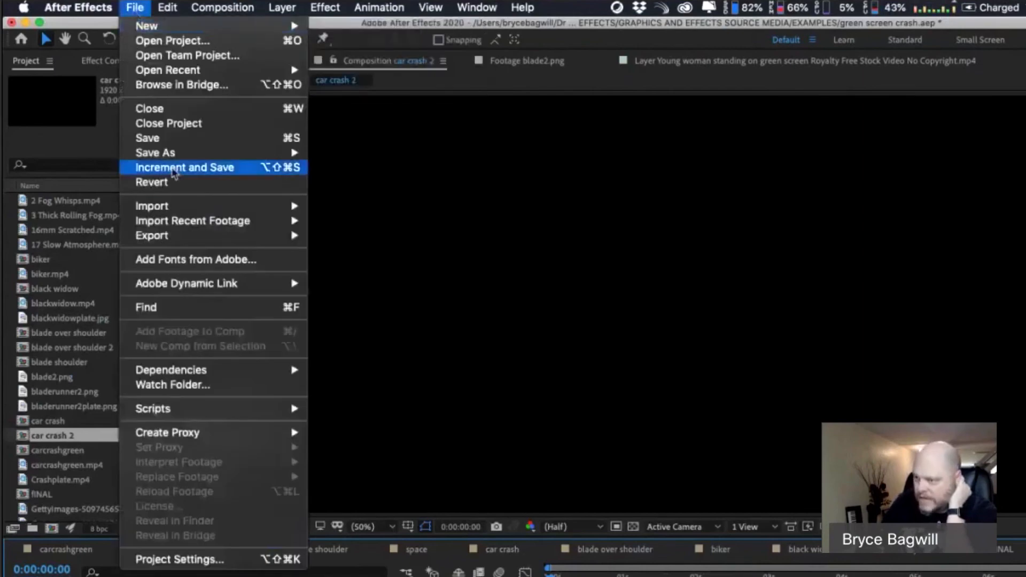
mouse_move(278, 211)
click(373, 217)
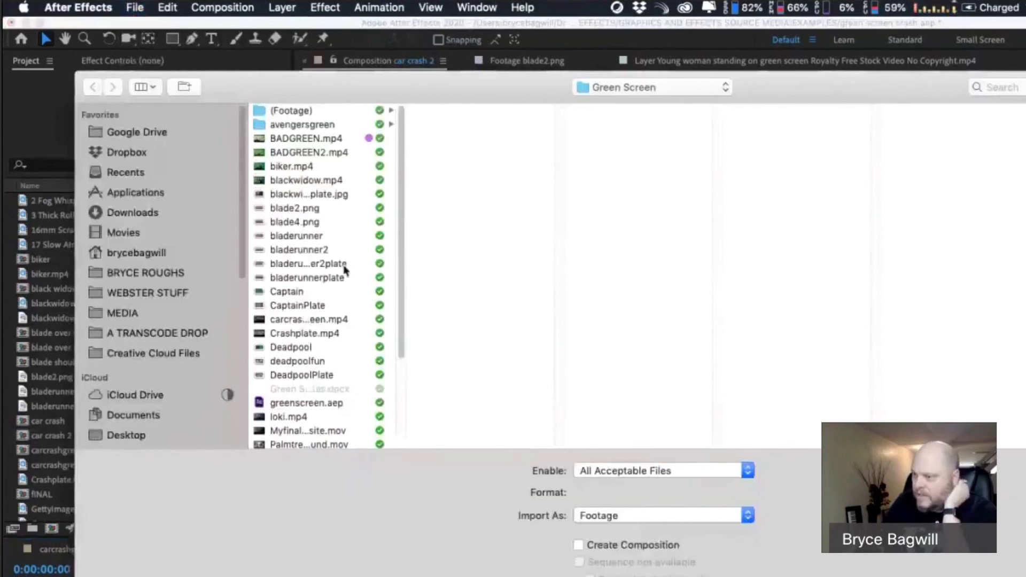
click(313, 321)
click(350, 335)
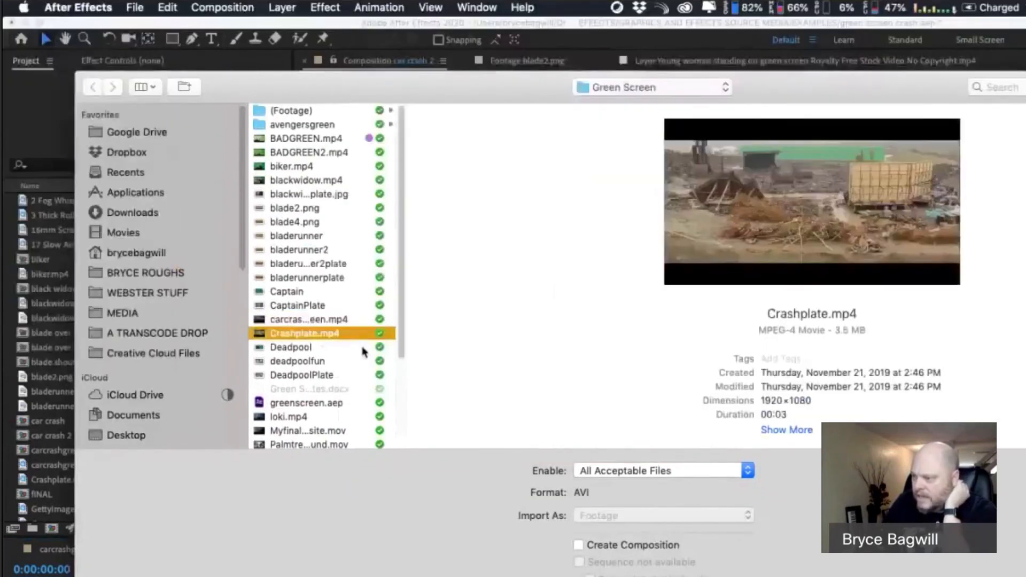
drag(400, 448, 504, 426)
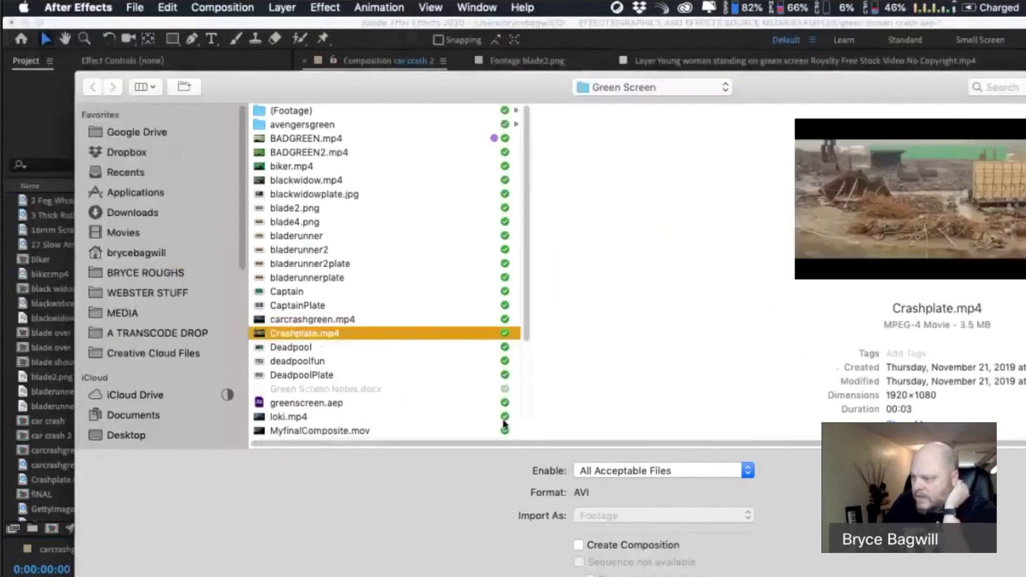
click(335, 320)
click(335, 333)
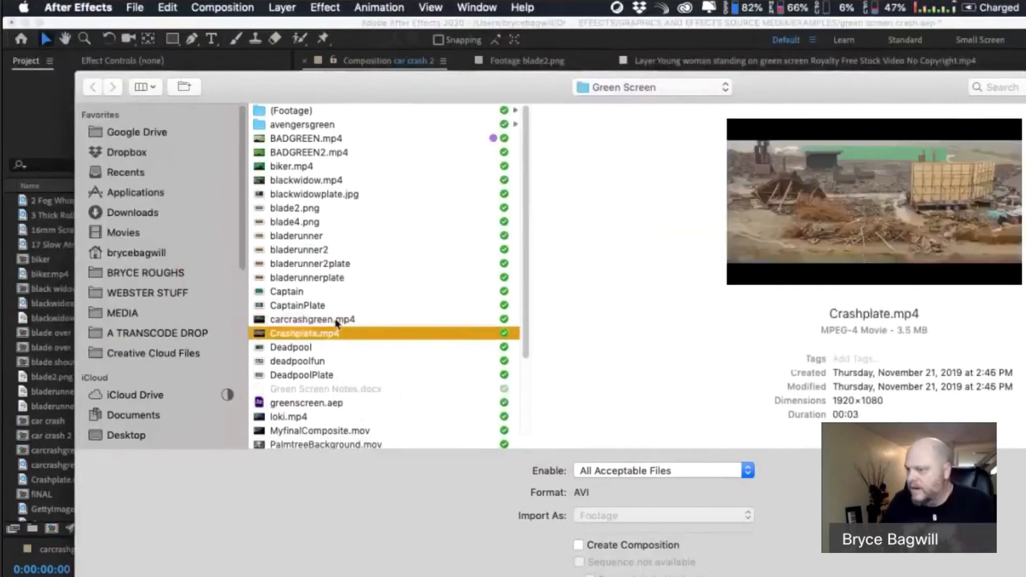
click(336, 320)
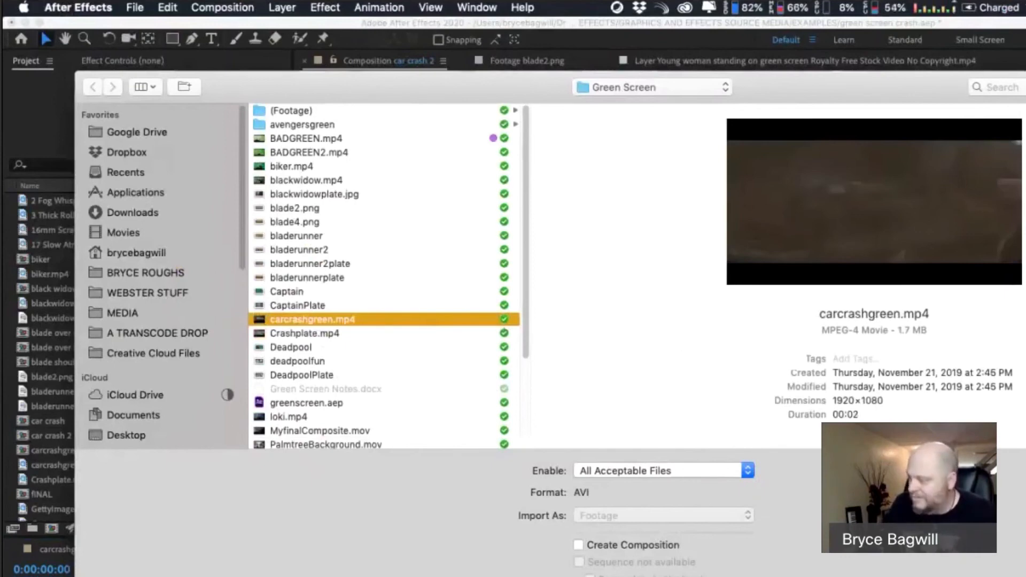
key(Return)
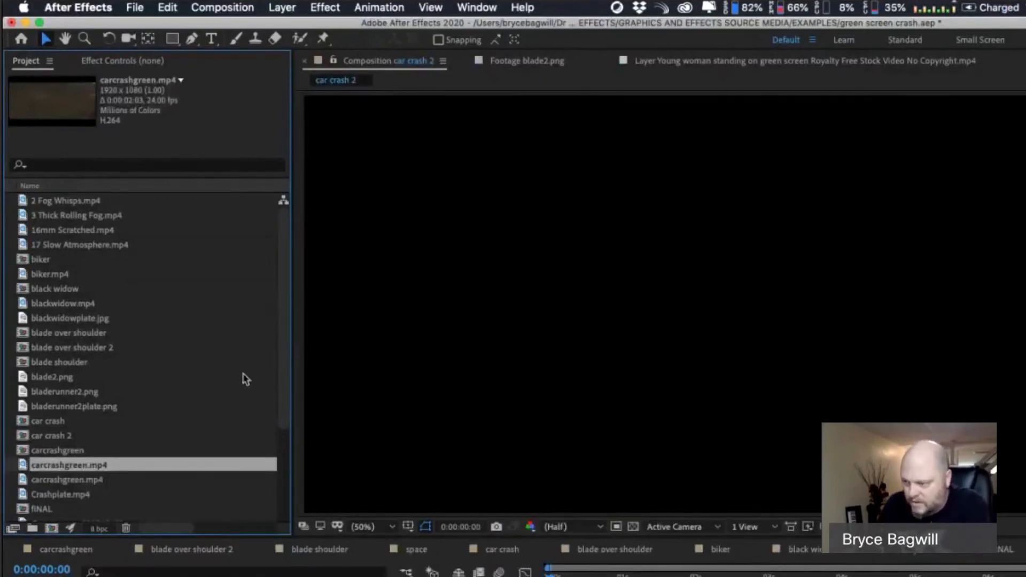
Add carcrashgreen.mp4 to the car crash 2 timeline and shift its layer slightly earlier so the green screen cockpit shot starts at 0:00:00:00.
scroll(282, 363, down, 1)
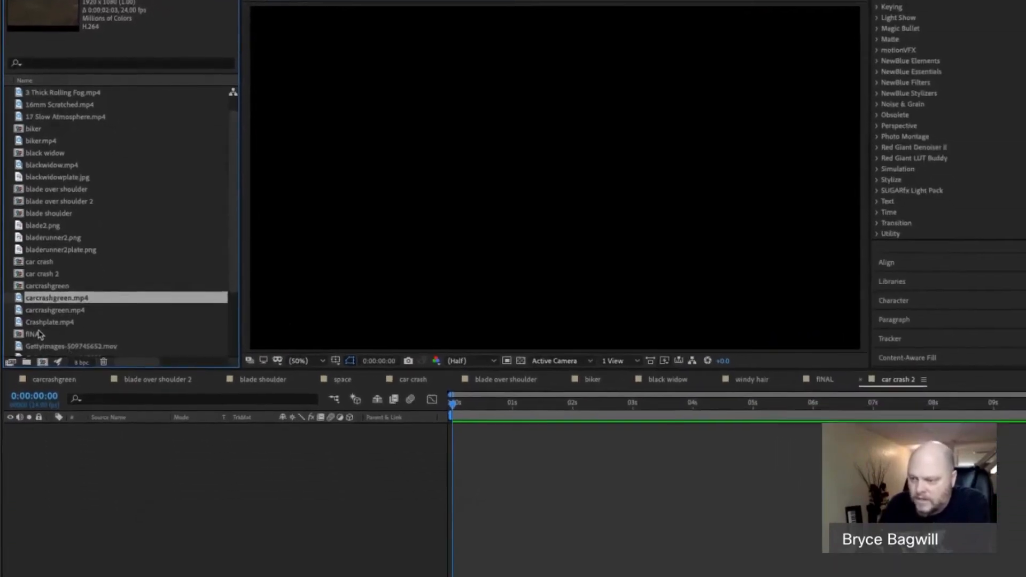
drag(32, 287, 128, 449)
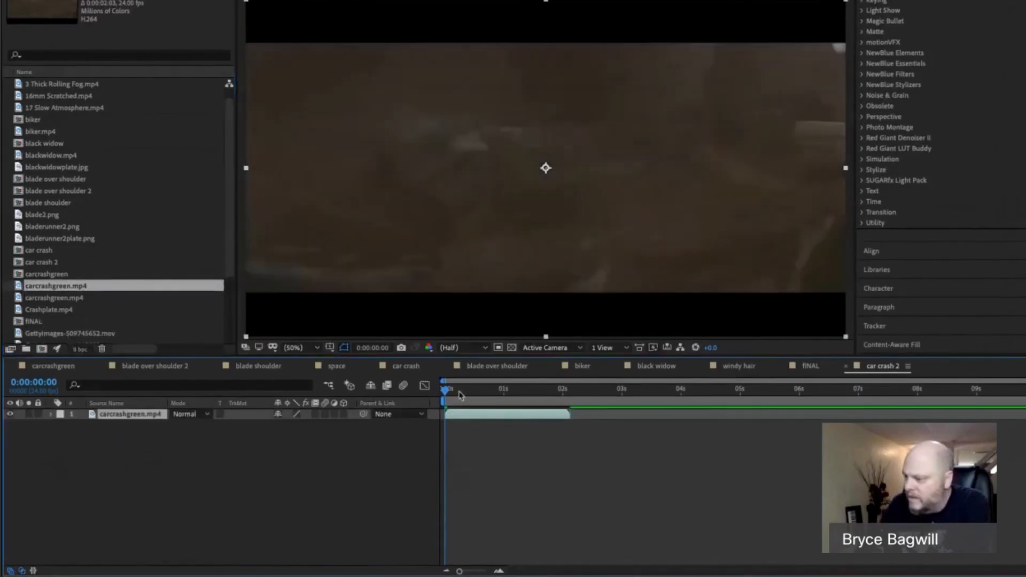
mouse_move(445, 389)
mouse_down()
mouse_move(484, 392)
mouse_move(444, 390)
mouse_up()
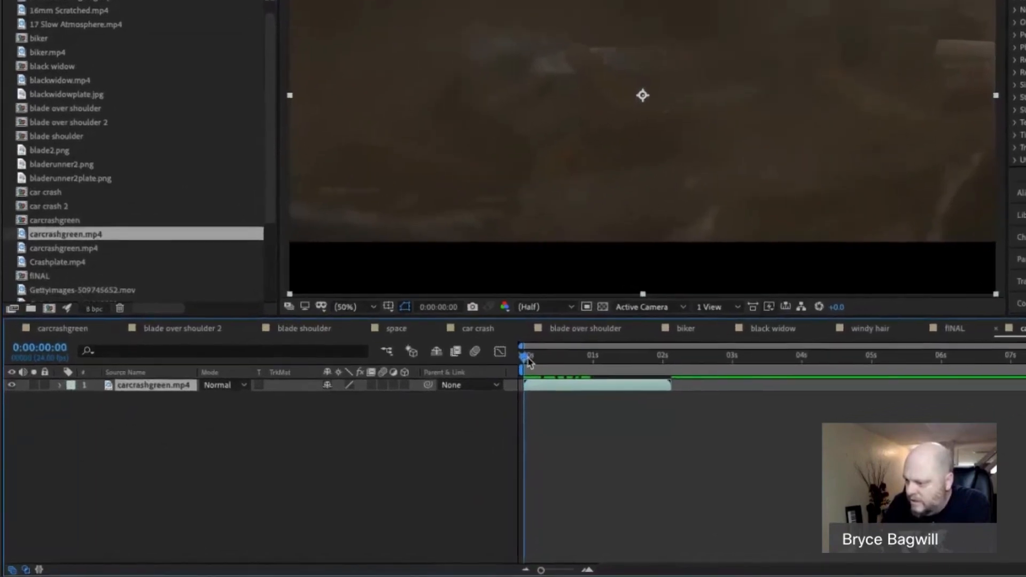
drag(456, 386, 467, 395)
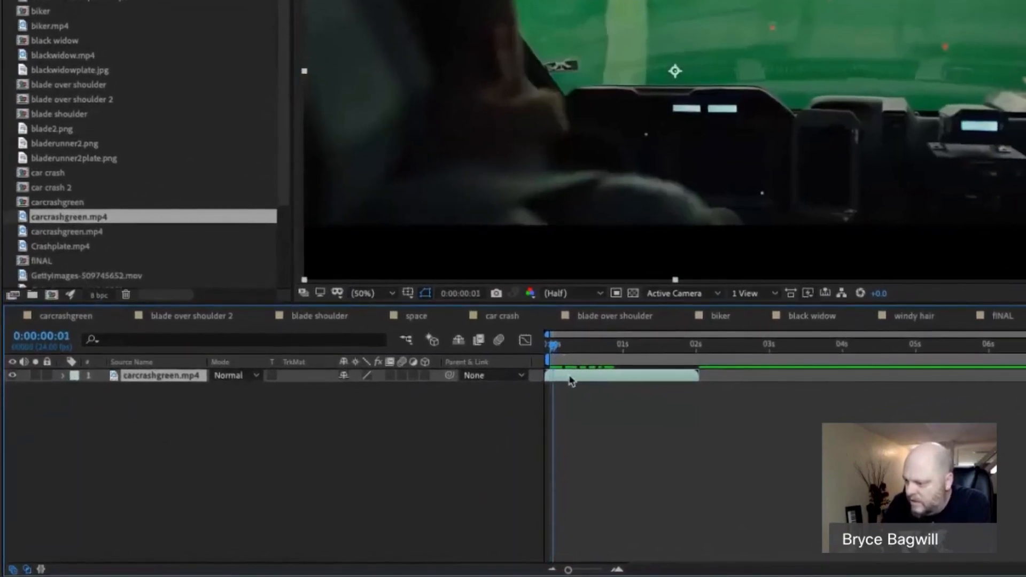
drag(555, 350, 549, 348)
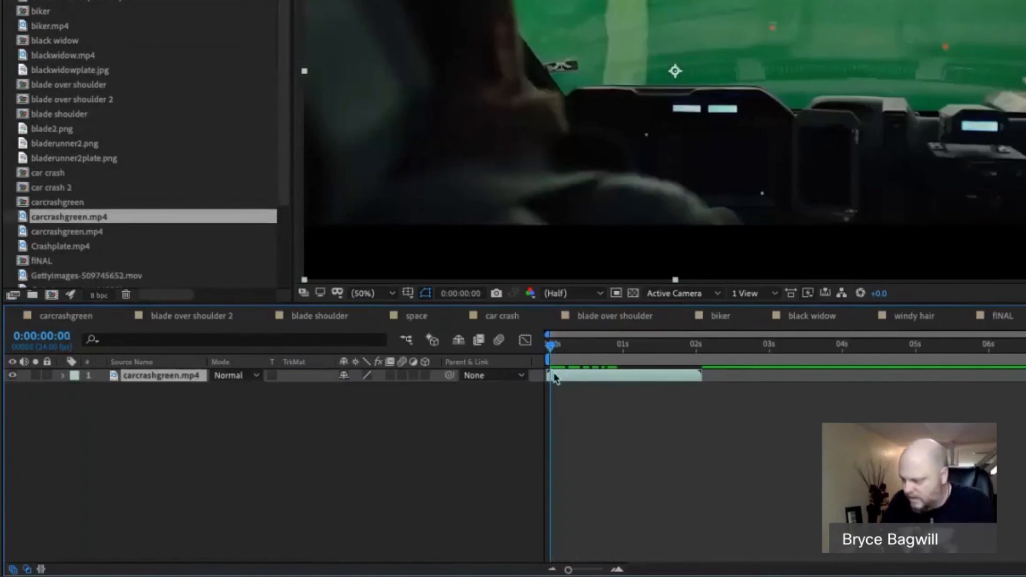
Shorten the car crash 2 work area to end with the carcrashgreen.mp4 clip at 0:00:02:01, and return to 0:00:00:00.
drag(572, 570, 591, 570)
drag(923, 350, 760, 353)
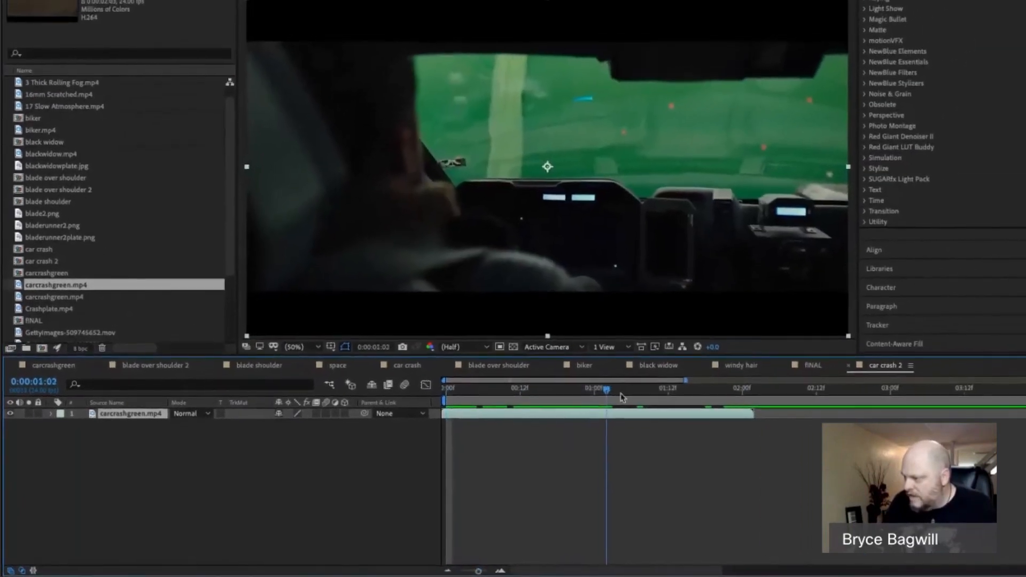
drag(622, 396, 747, 395)
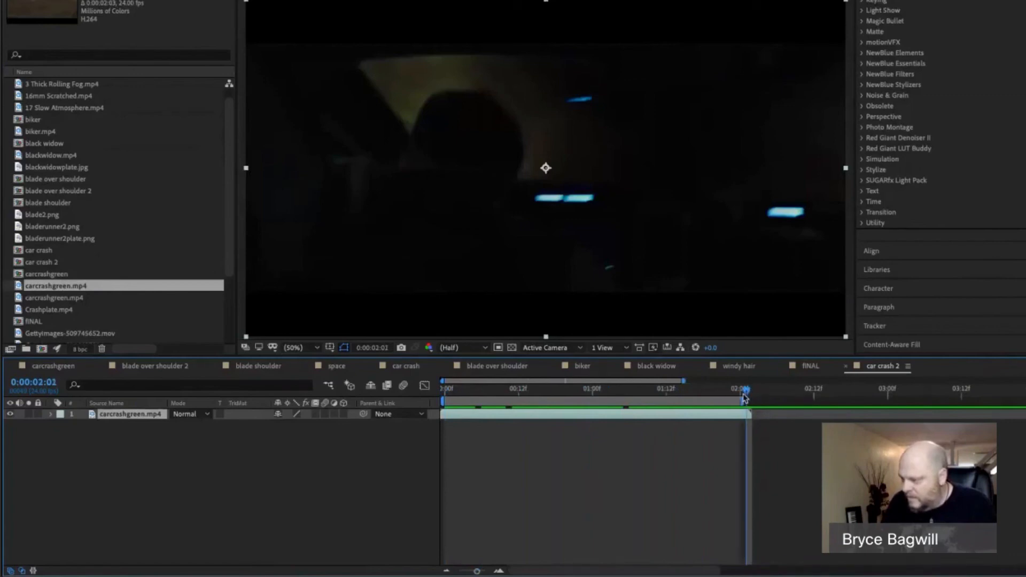
drag(746, 393, 463, 391)
drag(529, 393, 445, 389)
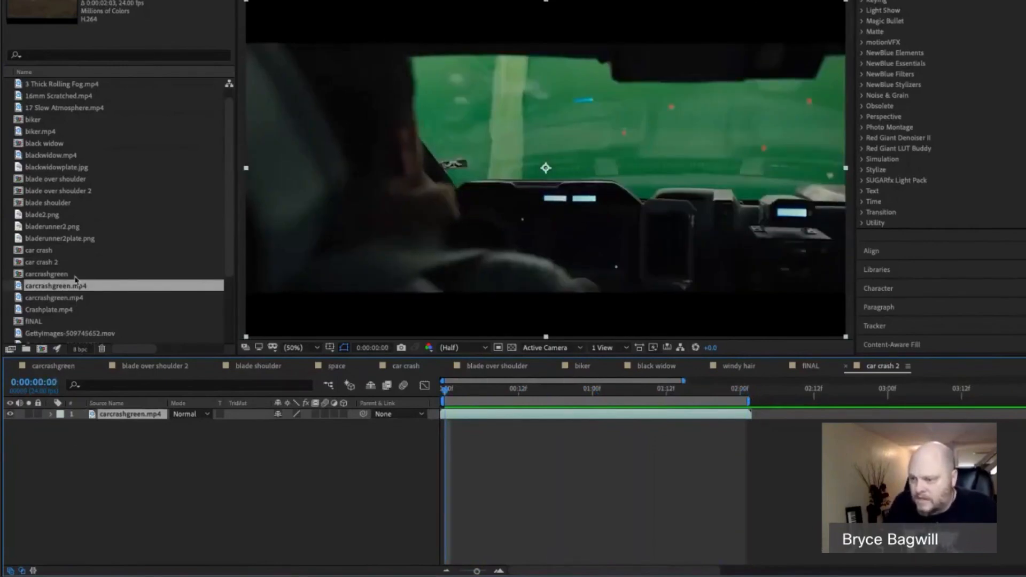
Place Crashplate.mp4 beneath the carcrashgreen.mp4 layer, hiding the green screen layer temporarily to check the background plate.
click(67, 310)
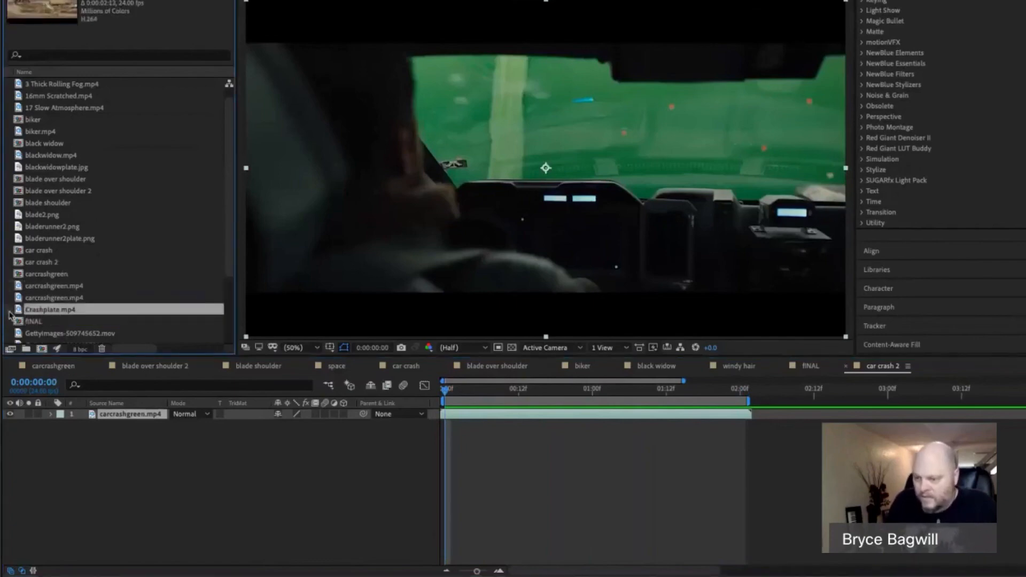
drag(23, 315, 143, 465)
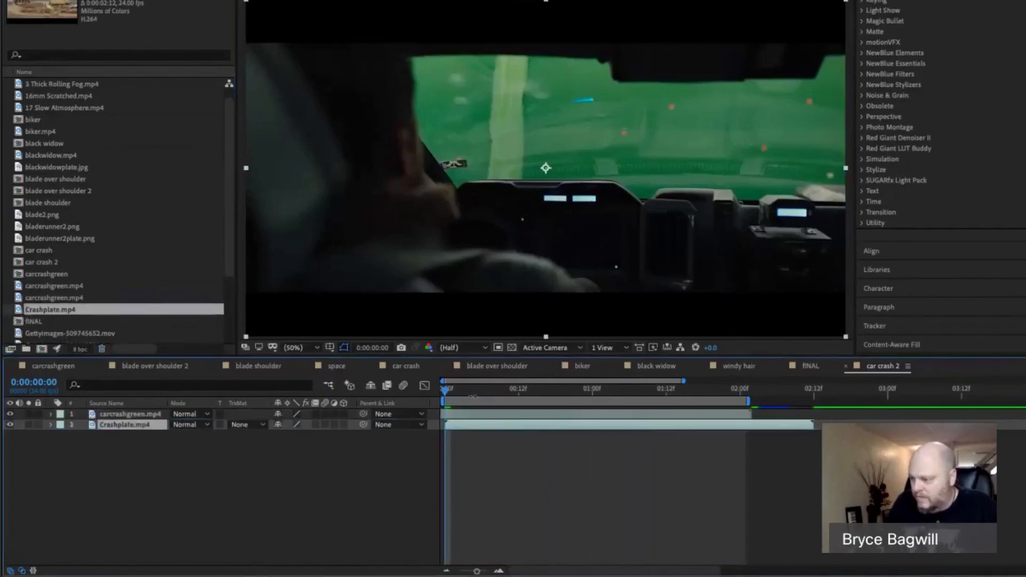
click(10, 414)
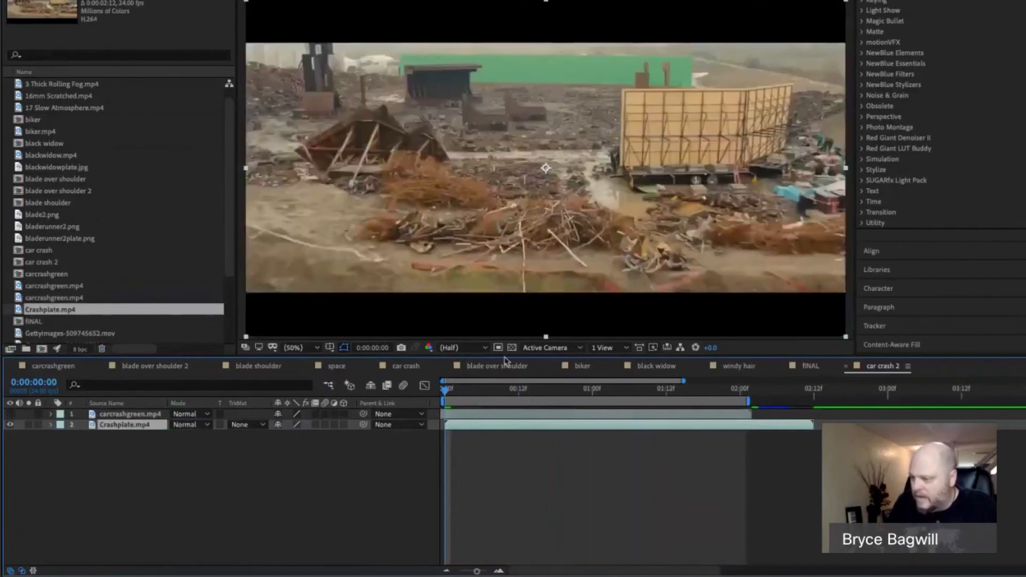
mouse_move(445, 391)
mouse_down()
mouse_move(820, 397)
mouse_move(434, 390)
mouse_up()
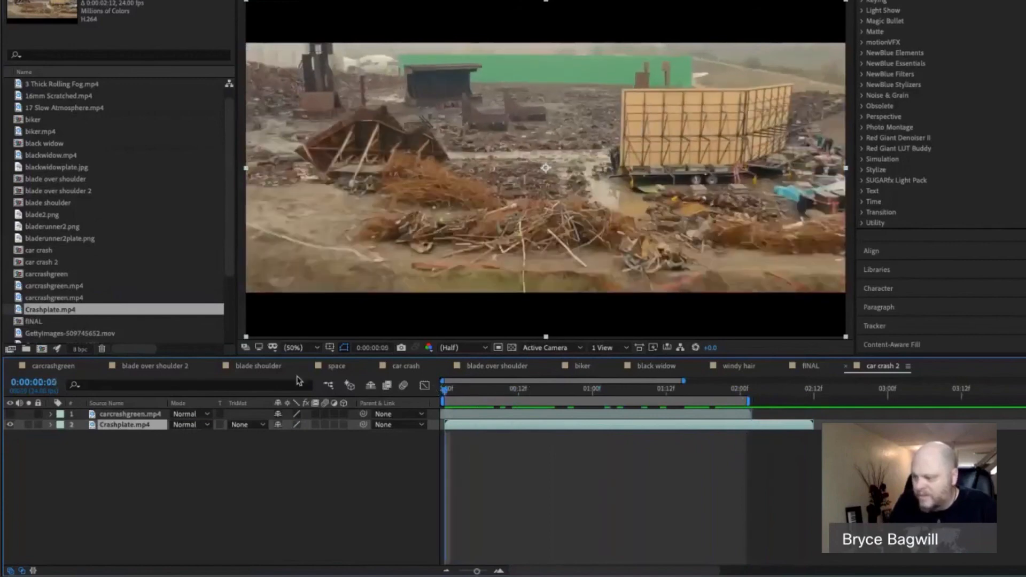
click(9, 414)
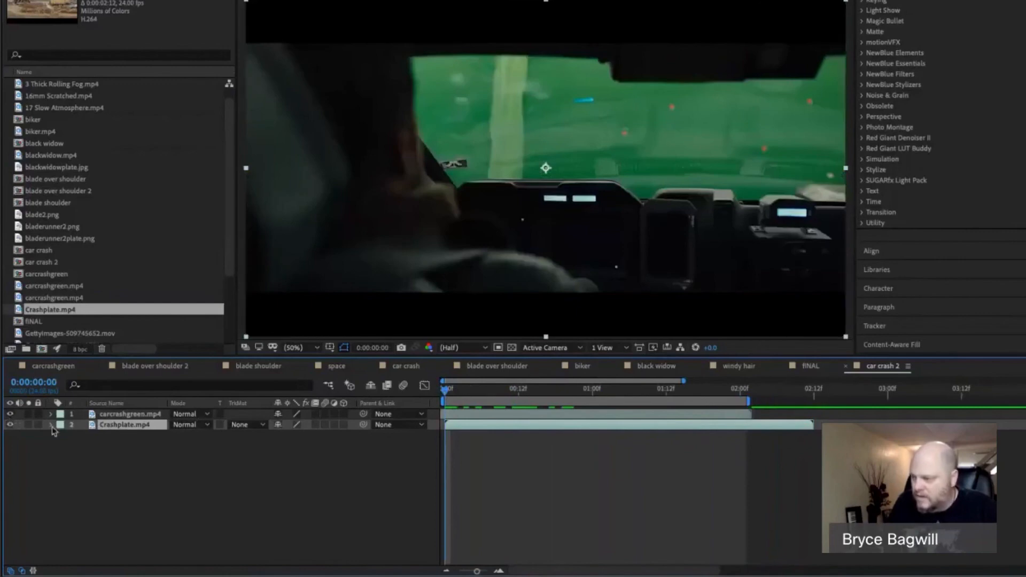
Review the opening frames of the green screen cockpit shot and return to the start.
click(460, 393)
drag(460, 392, 488, 392)
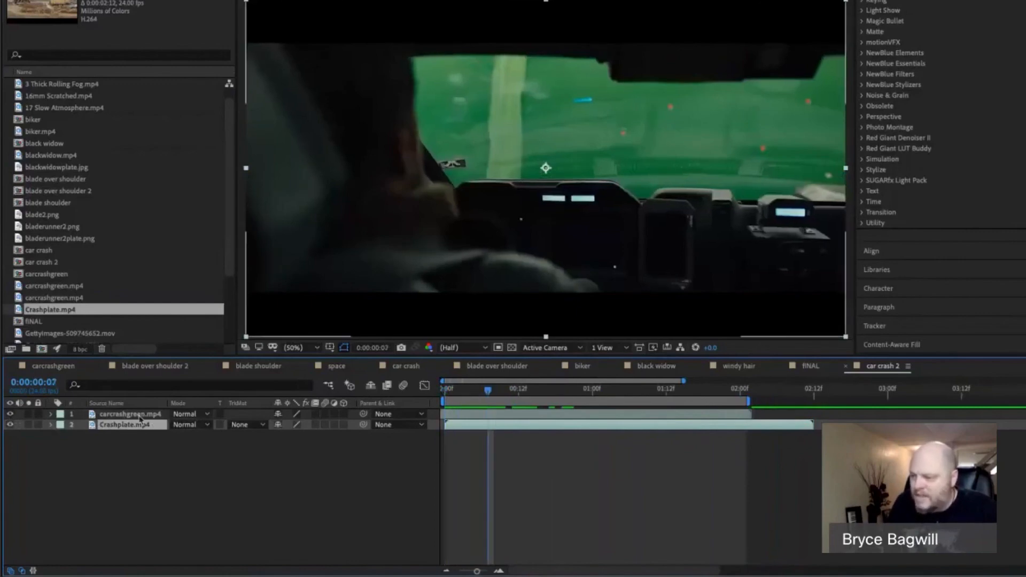
drag(488, 390, 443, 395)
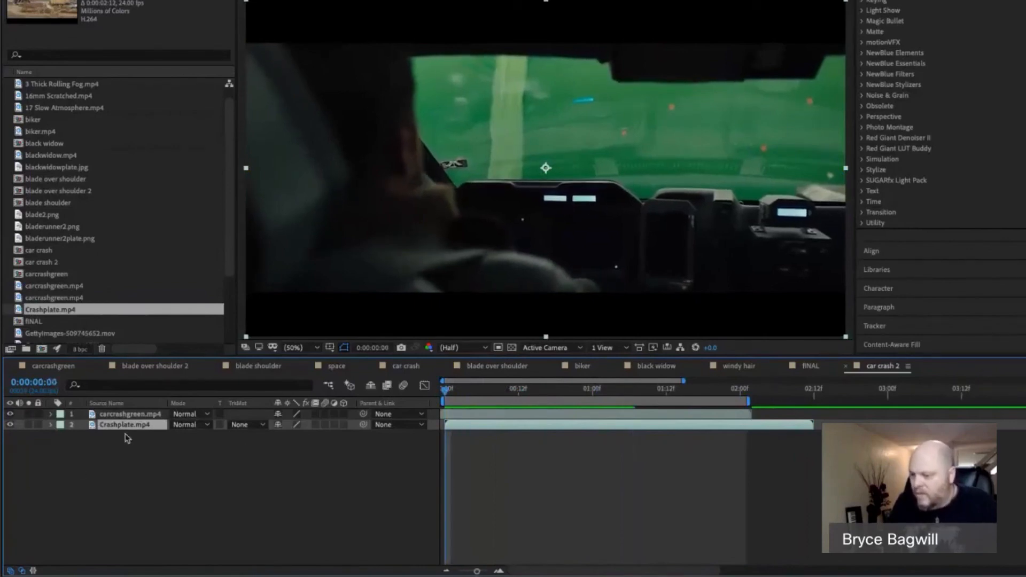
Search the effects for "key" and apply Keylight (1.2) to the carcrashgreen.mp4 layer.
click(130, 415)
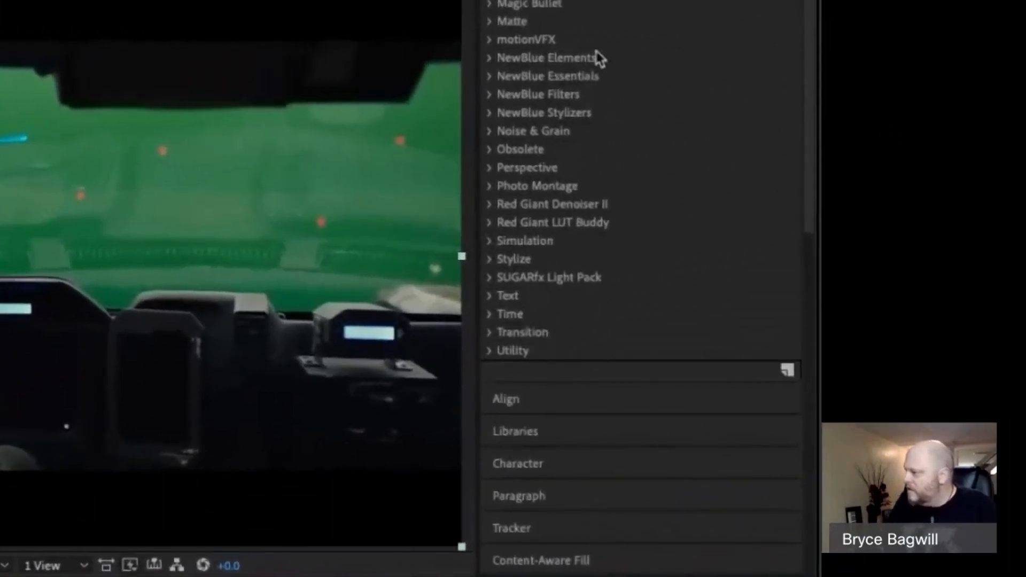
scroll(650, 507, up, 10)
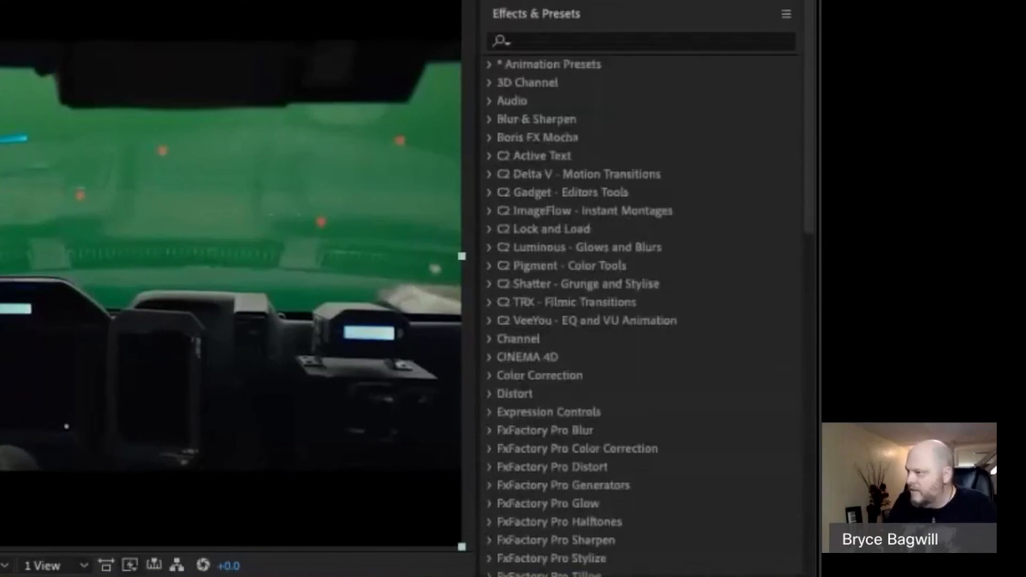
mouse_move(354, 1)
mouse_down()
mouse_move(455, 231)
mouse_move(638, 1)
mouse_up()
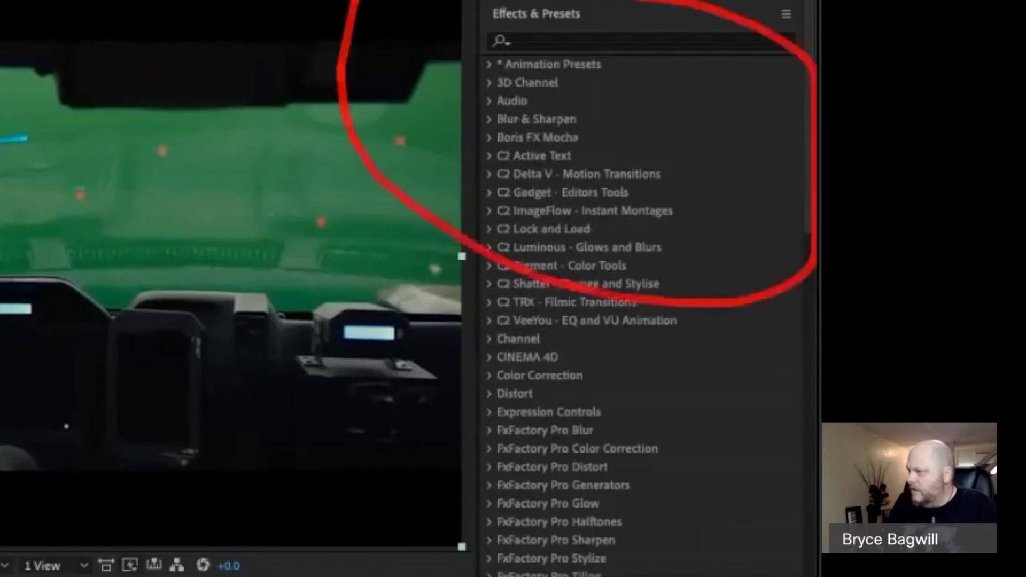
click(571, 42)
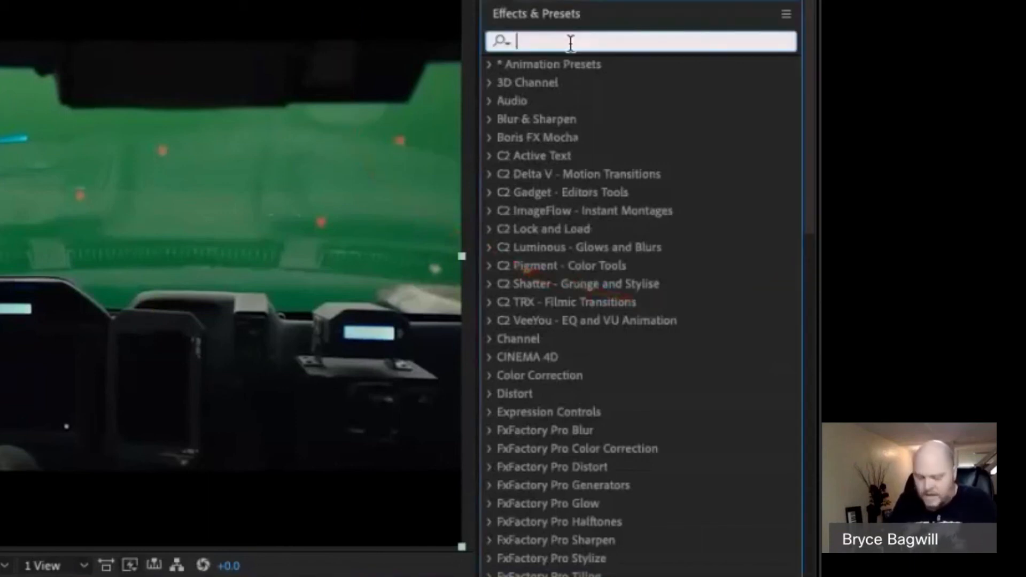
text(key)
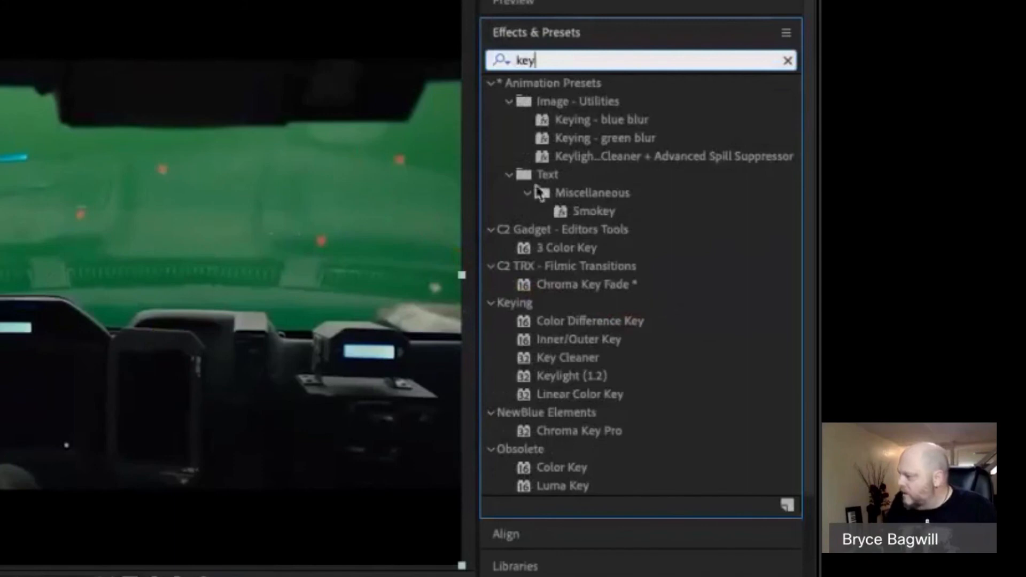
click(591, 378)
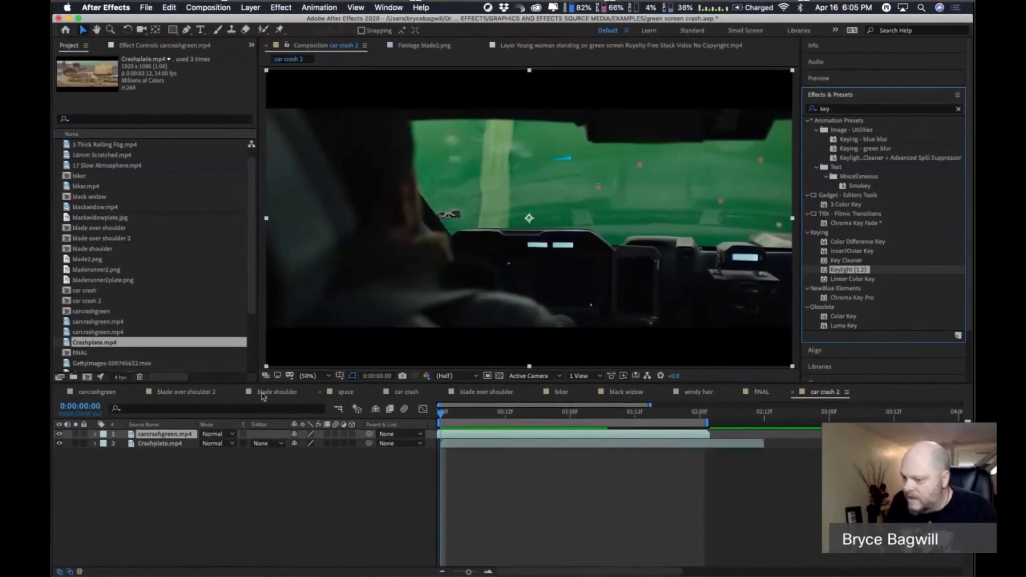
click(148, 434)
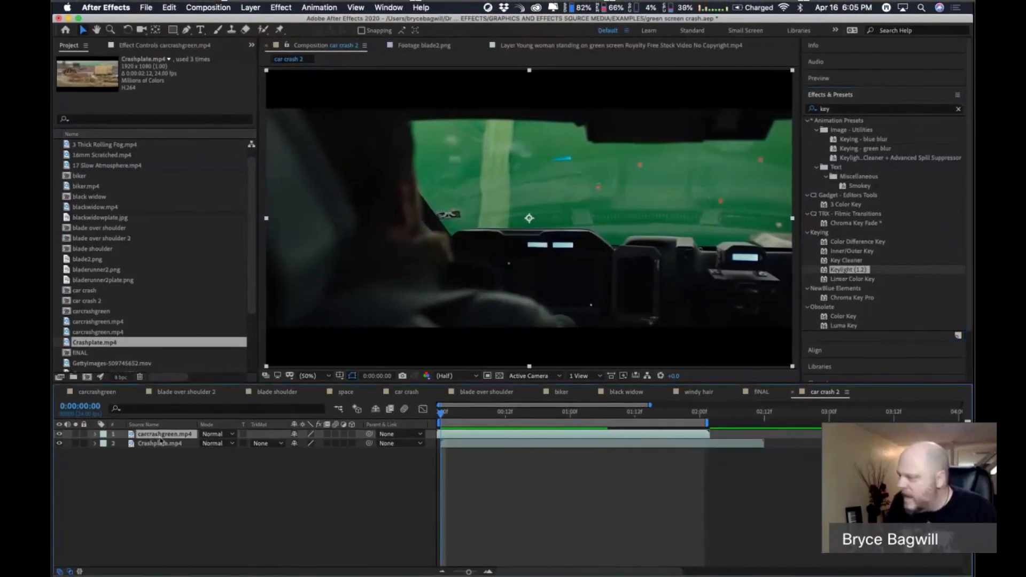
click(830, 272)
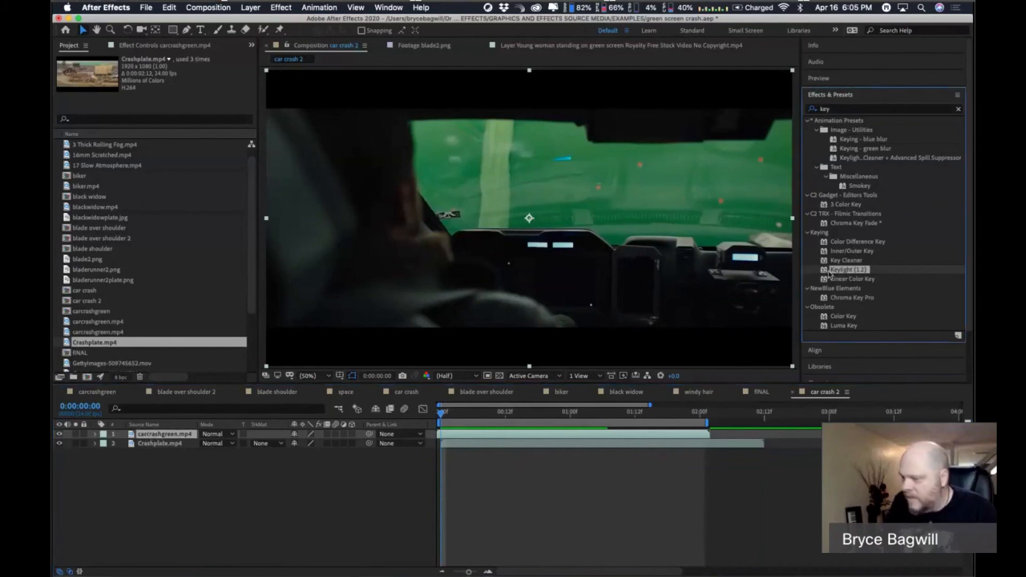
double_click(829, 271)
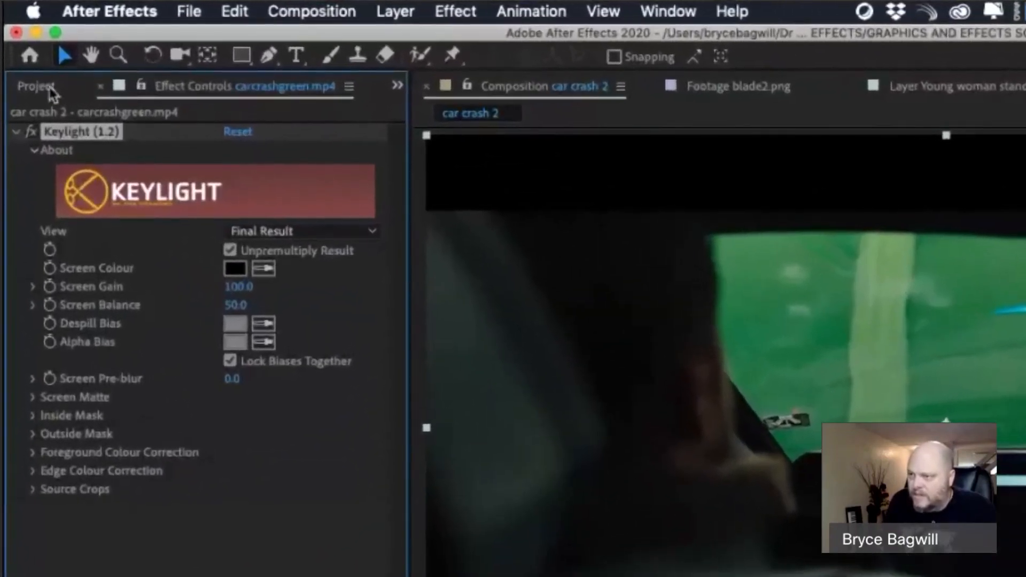
Set Keylight's Screen Colour by sampling the green area seen through the windshield in the composition.
click(65, 51)
click(181, 94)
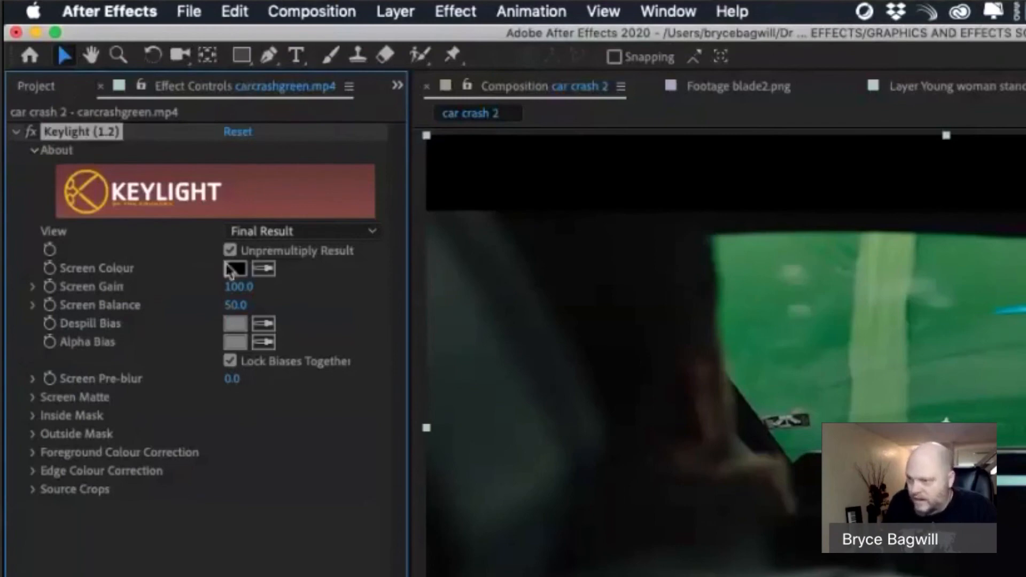
click(261, 273)
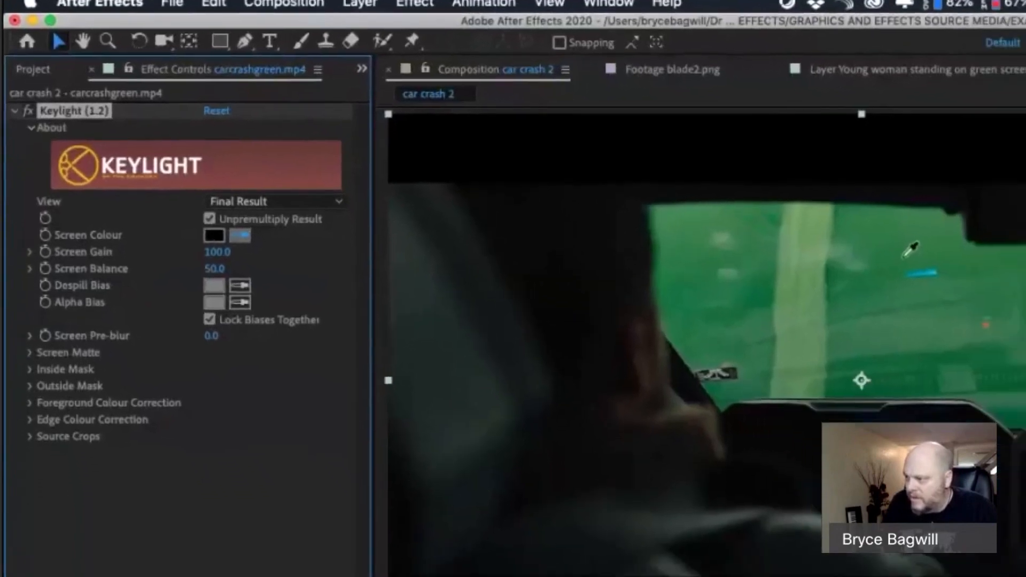
click(908, 251)
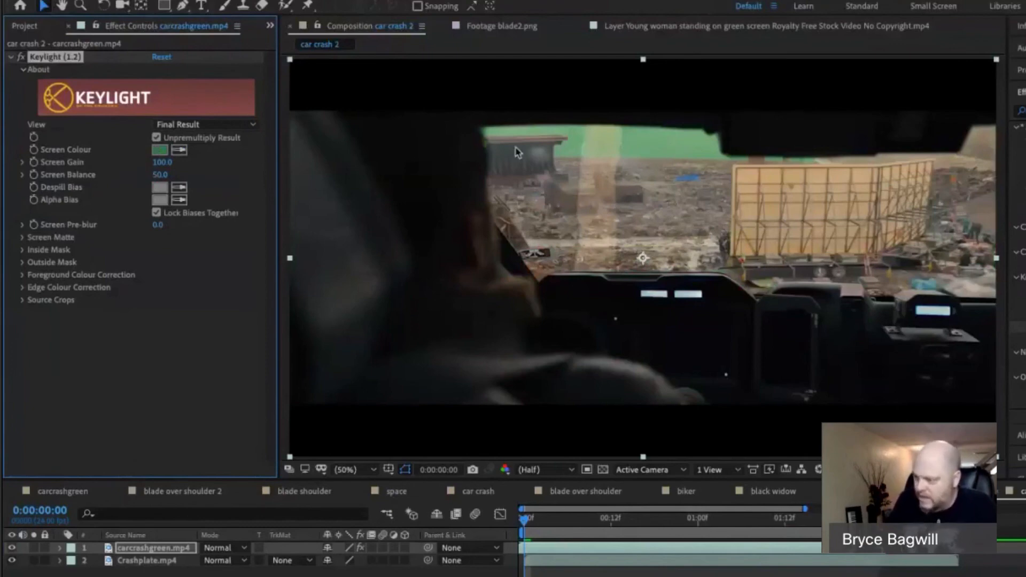
Play and scrub the keyed cockpit shot to check the background through the windshield, stopping at 0:00:00:22.
drag(524, 518, 720, 511)
drag(646, 524, 529, 518)
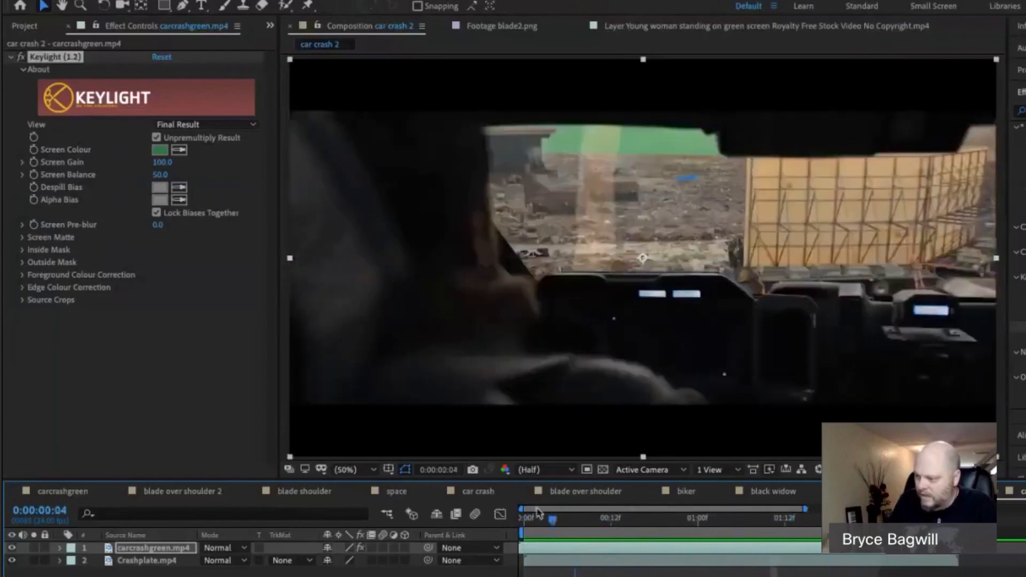
key(space)
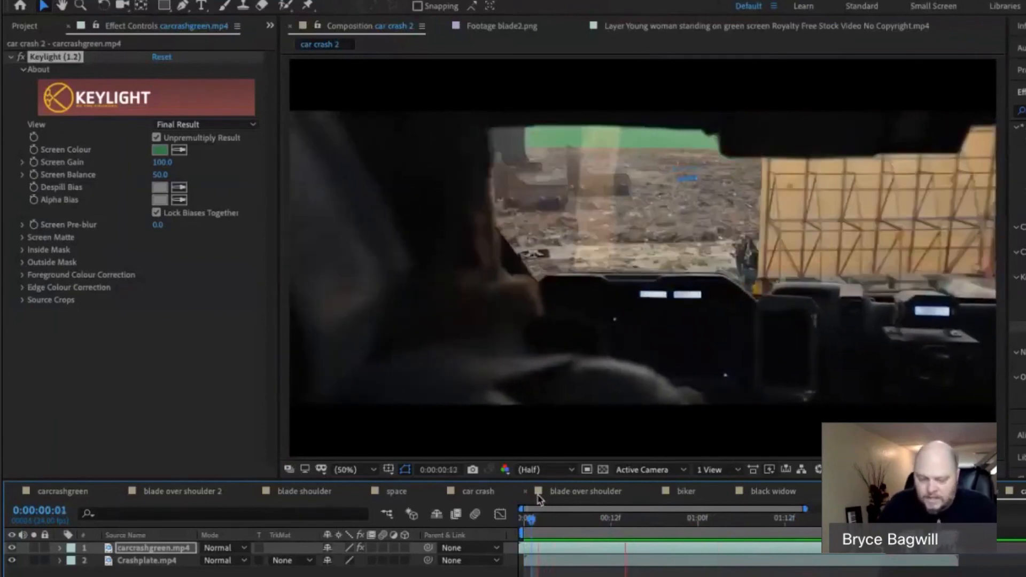
key(space)
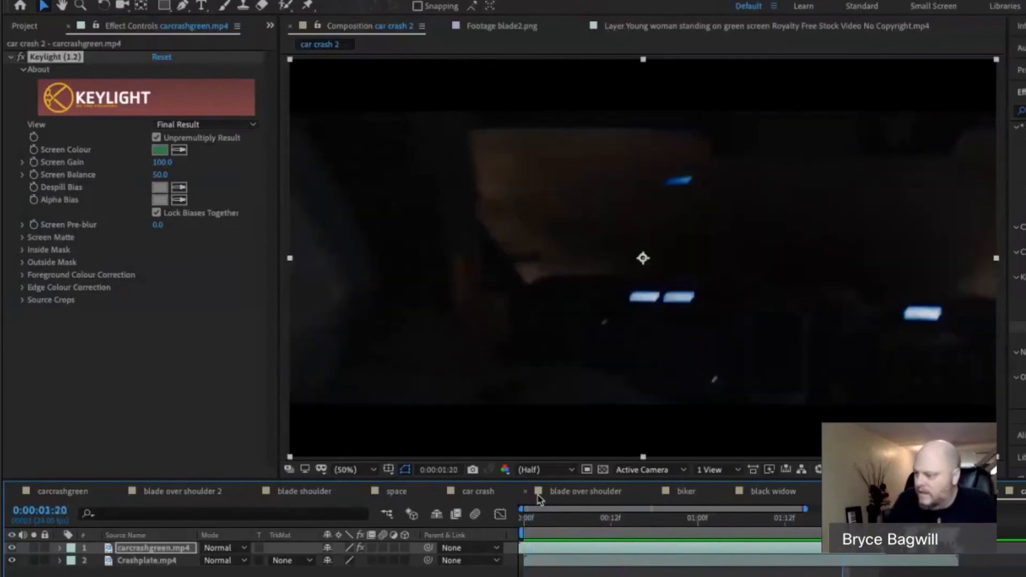
click(718, 519)
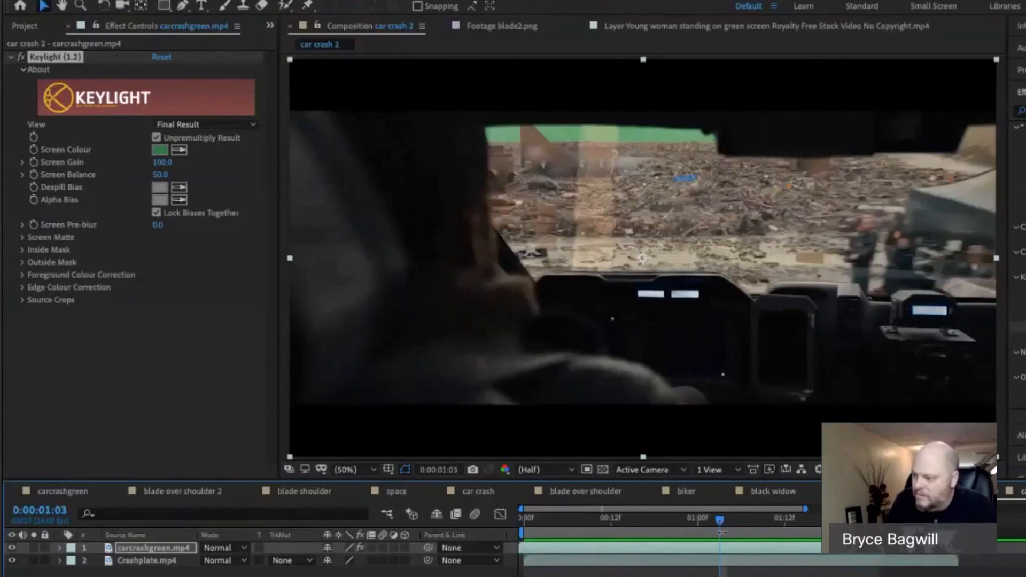
drag(719, 520, 663, 524)
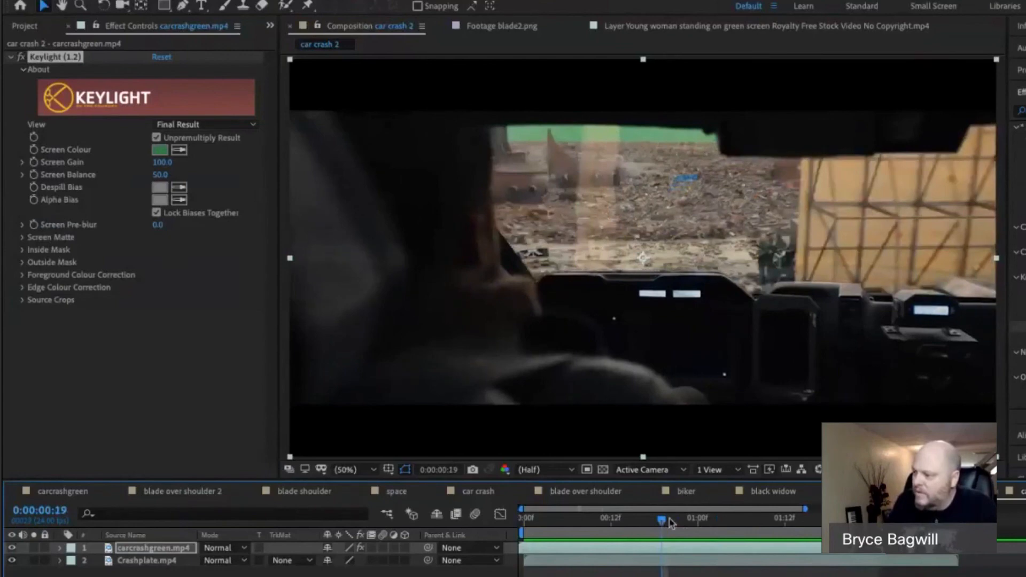
click(684, 519)
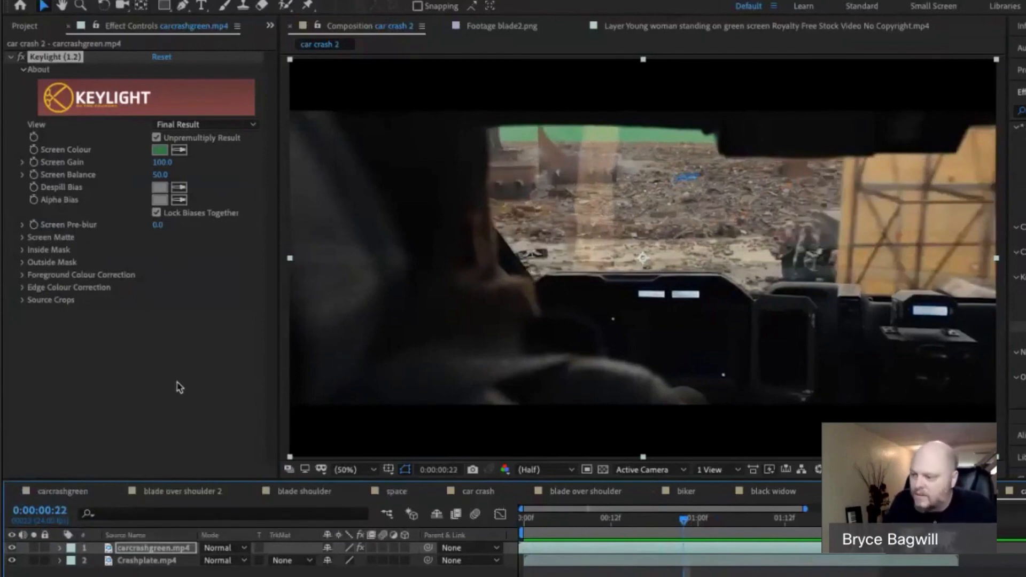
click(30, 231)
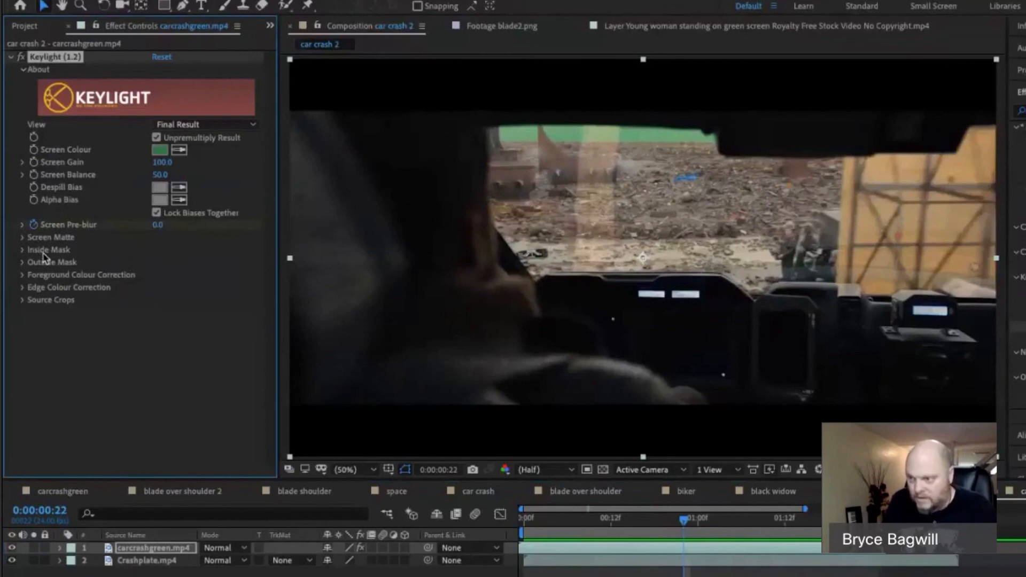
click(21, 226)
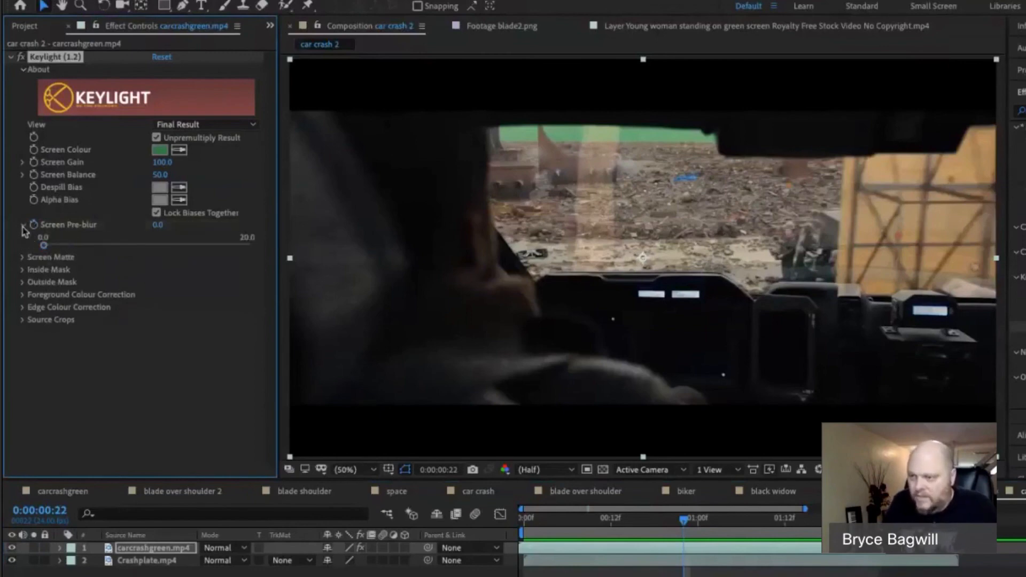
click(23, 227)
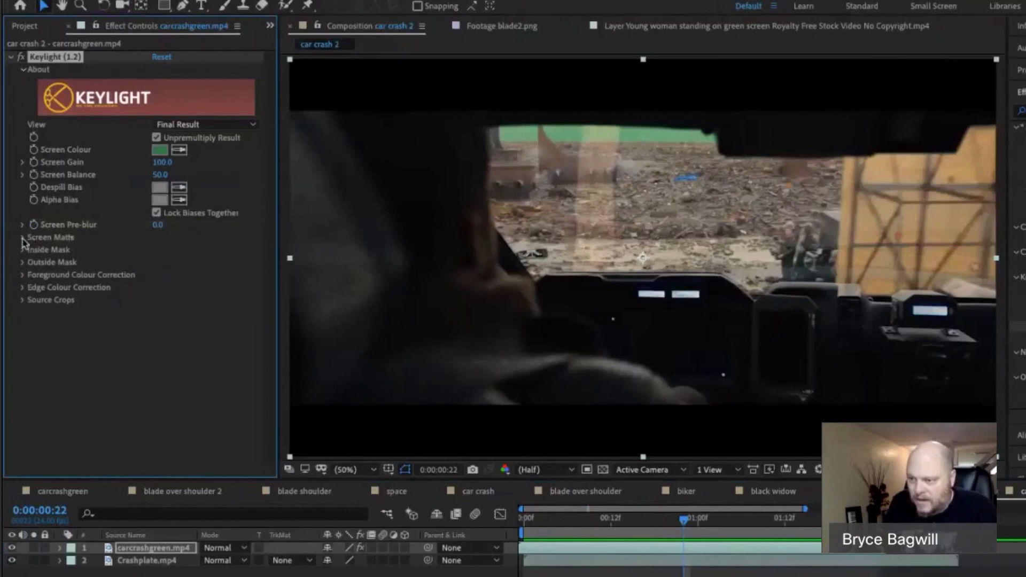
In Keylight's Screen Matte settings for carcrashgreen.mp4, set Clip White to 80 and check the key at 0:00:00:14.
click(23, 238)
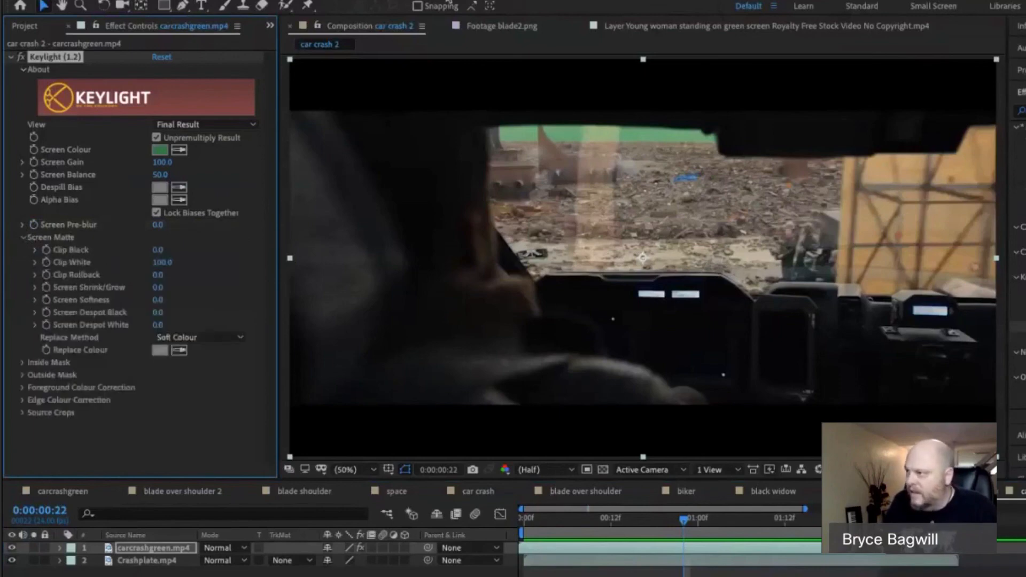
click(842, 2)
mouse_move(129, 219)
mouse_down()
mouse_move(48, 213)
mouse_move(123, 213)
mouse_move(95, 199)
mouse_up()
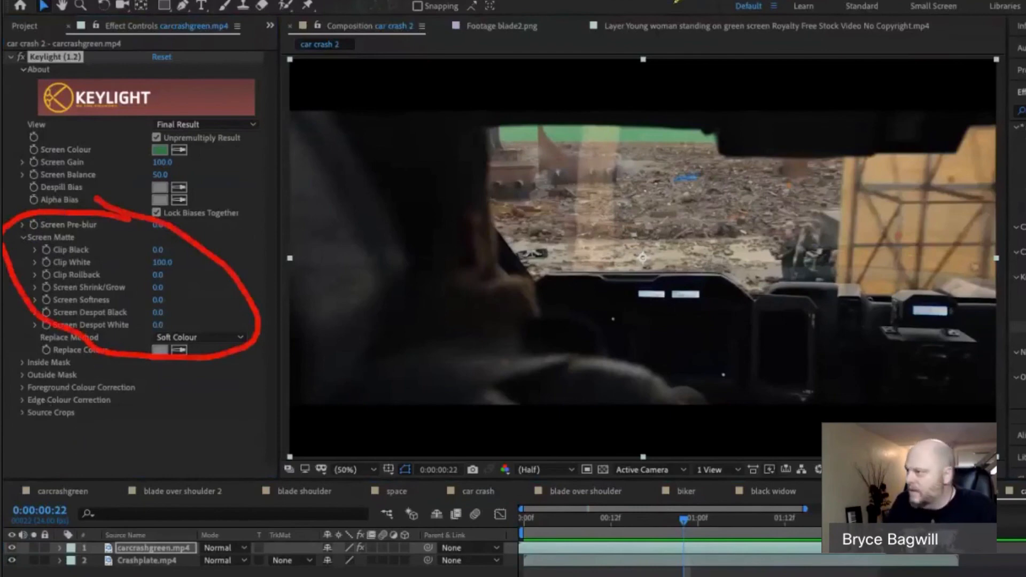
click(841, 8)
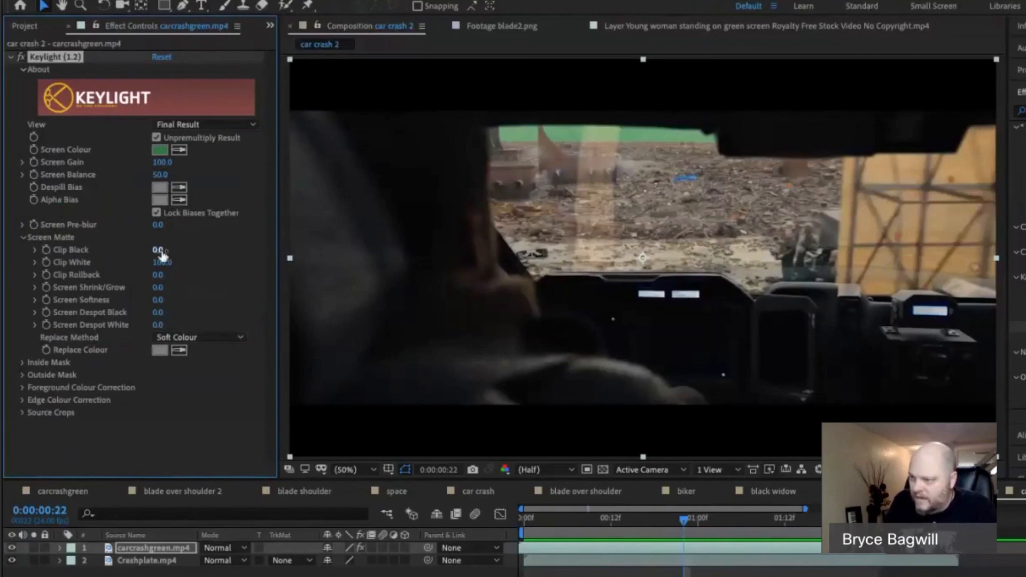
click(178, 150)
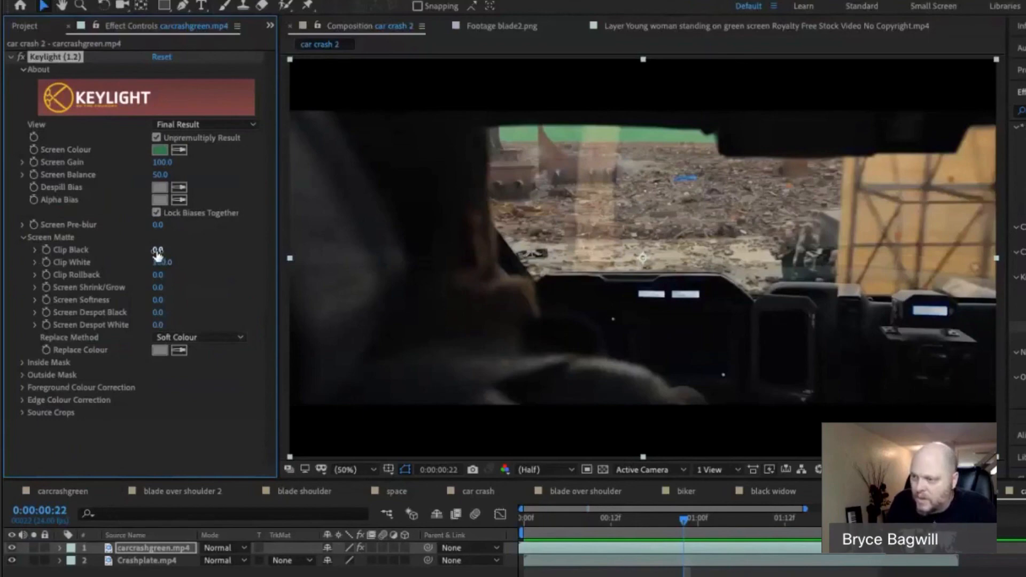
drag(158, 251, 111, 258)
mouse_move(174, 261)
mouse_down()
mouse_move(151, 261)
mouse_move(214, 262)
mouse_move(103, 263)
mouse_move(168, 260)
mouse_move(155, 260)
mouse_up()
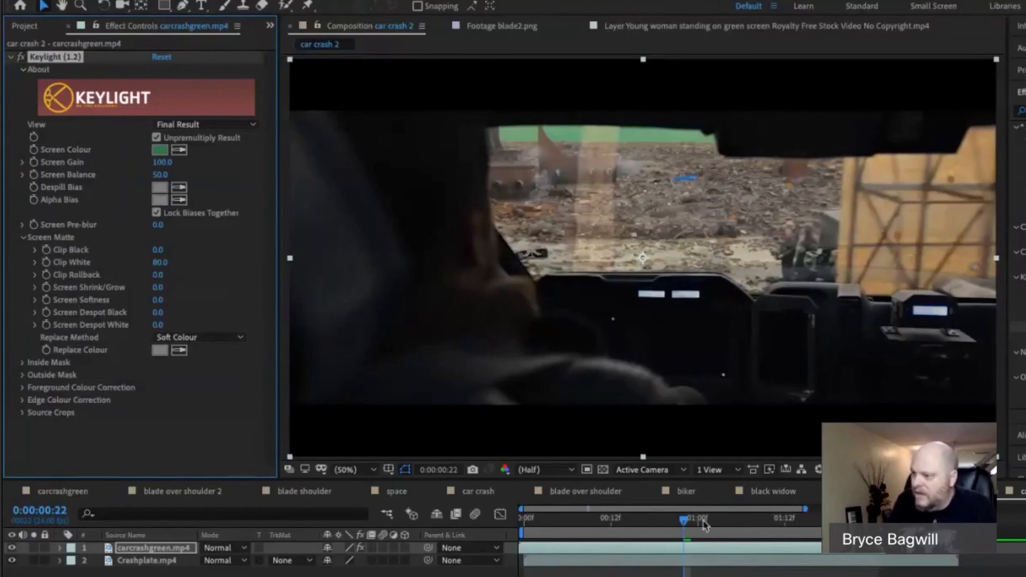
drag(704, 527, 627, 523)
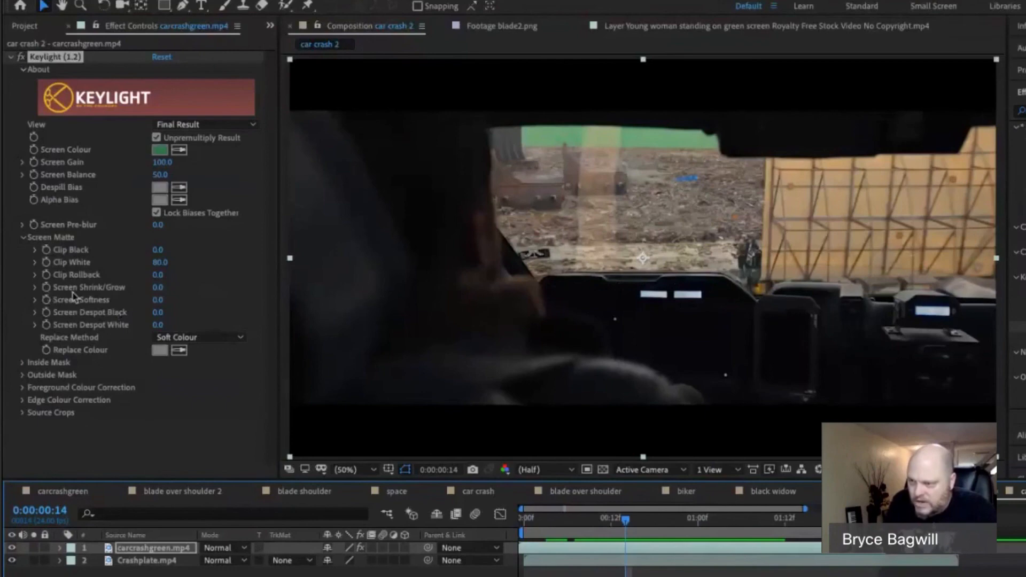
Set Keylight's Screen Shrink/Grow to 3.9 and Screen Softness to 2.5 for the cockpit shot.
click(158, 288)
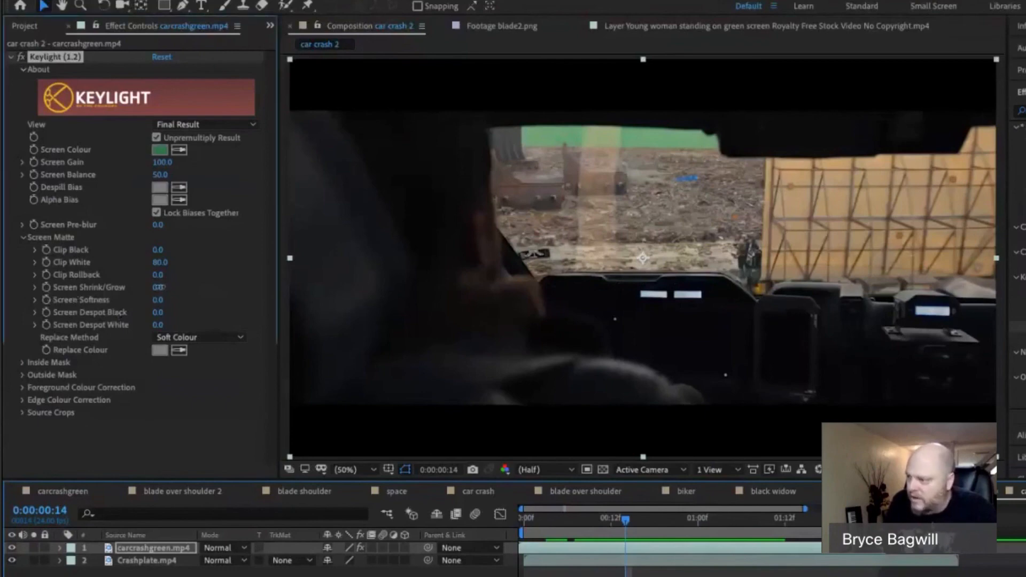
drag(159, 287, 184, 291)
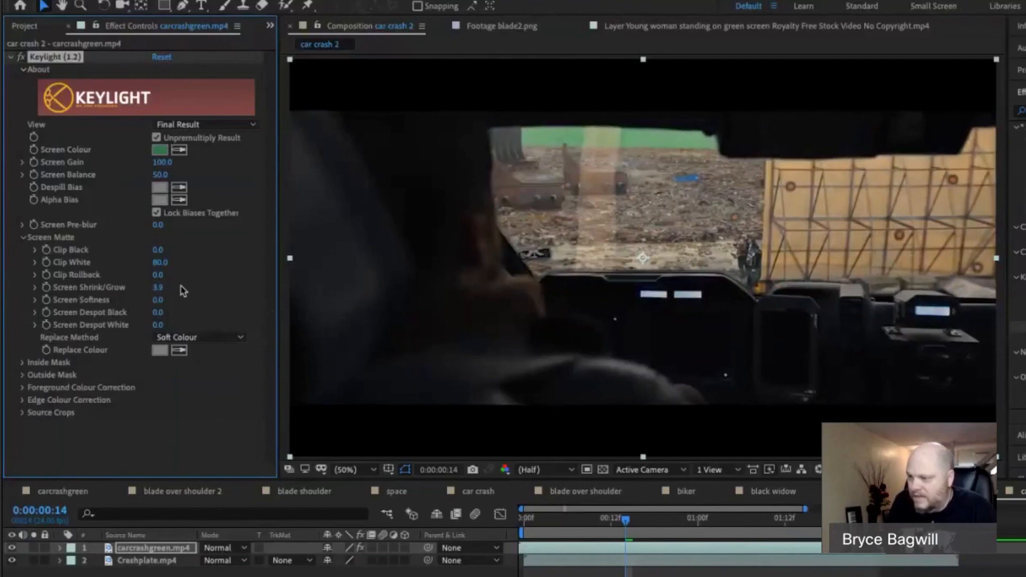
click(35, 300)
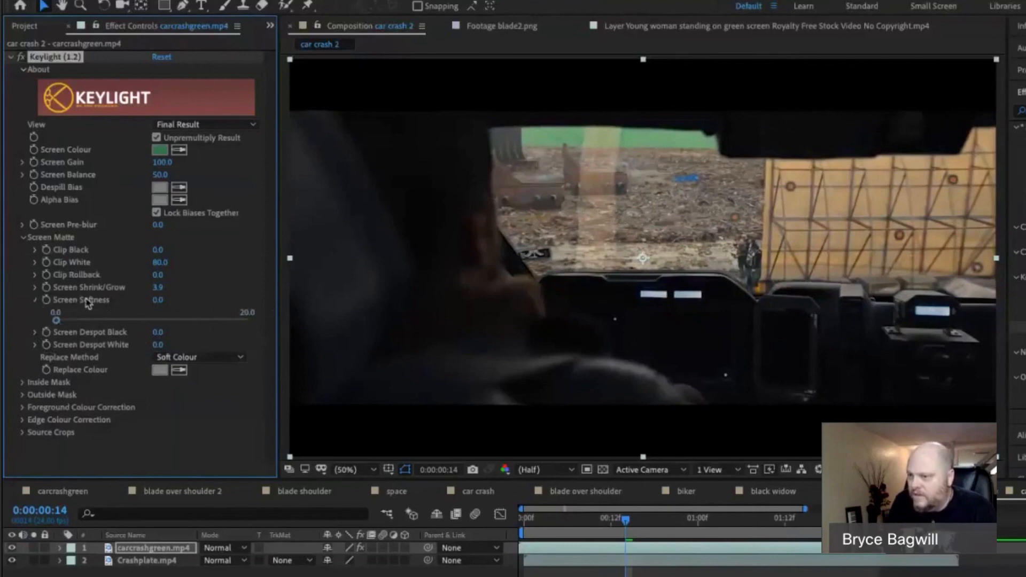
click(35, 300)
drag(158, 299, 98, 312)
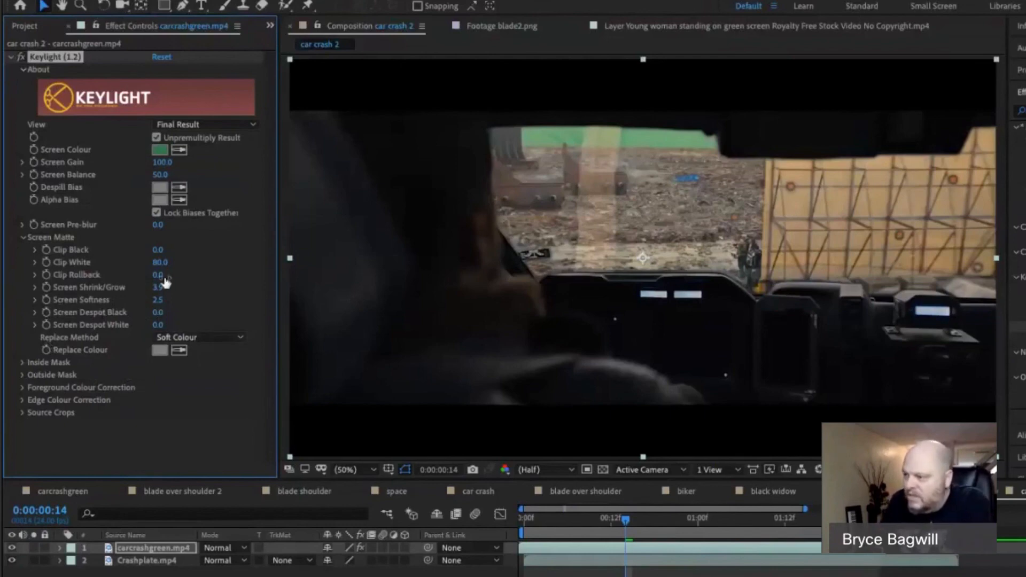
Play the refined cockpit composite from the first frame to review the key, and return to 0:00:00:00.
drag(629, 519, 529, 510)
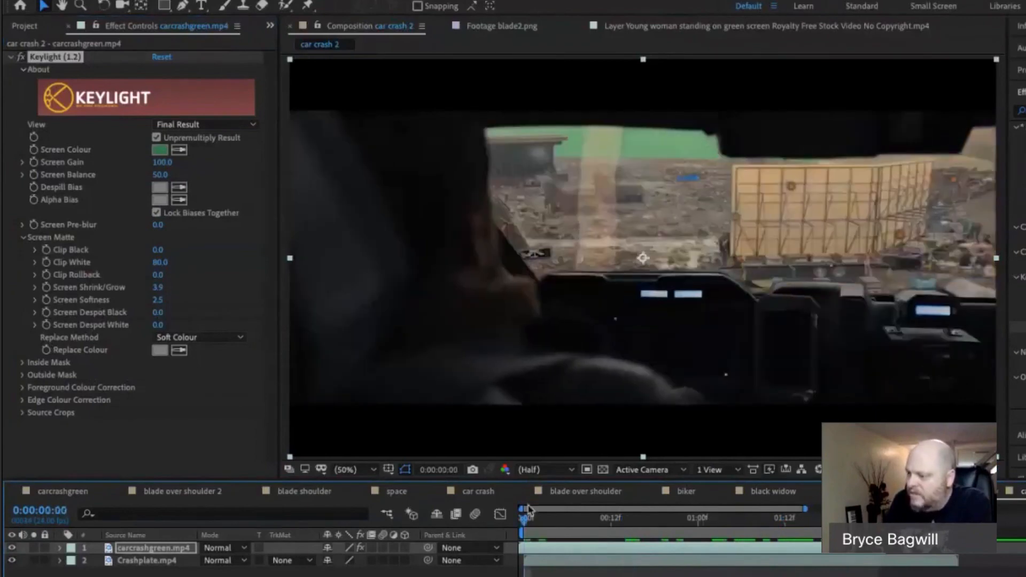
key(space)
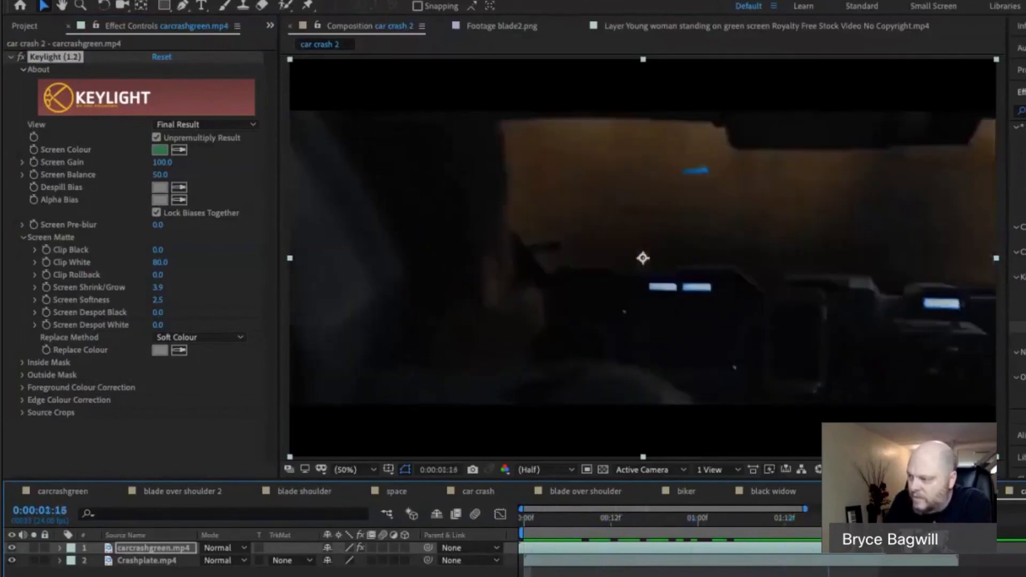
drag(843, 518, 471, 490)
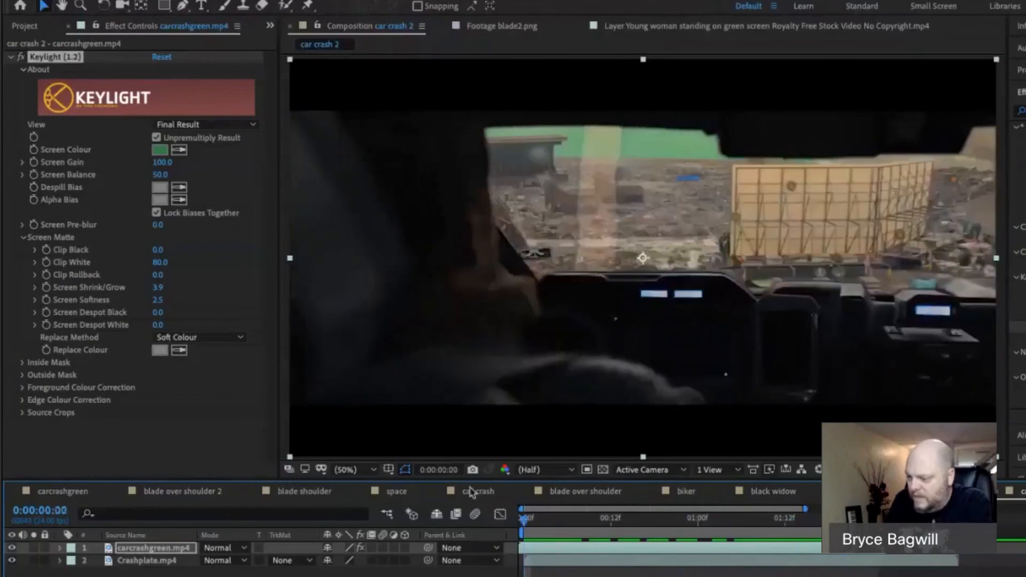
click(437, 573)
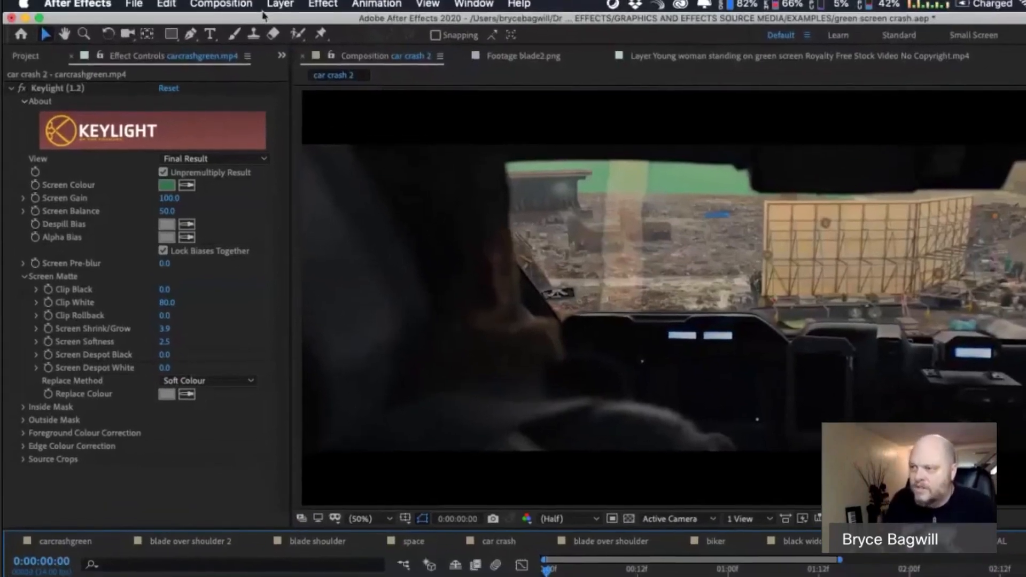
Create a new composition named "over the shoudler blade" with the HDTV 1080 24 settings and a 10-second duration.
click(220, 3)
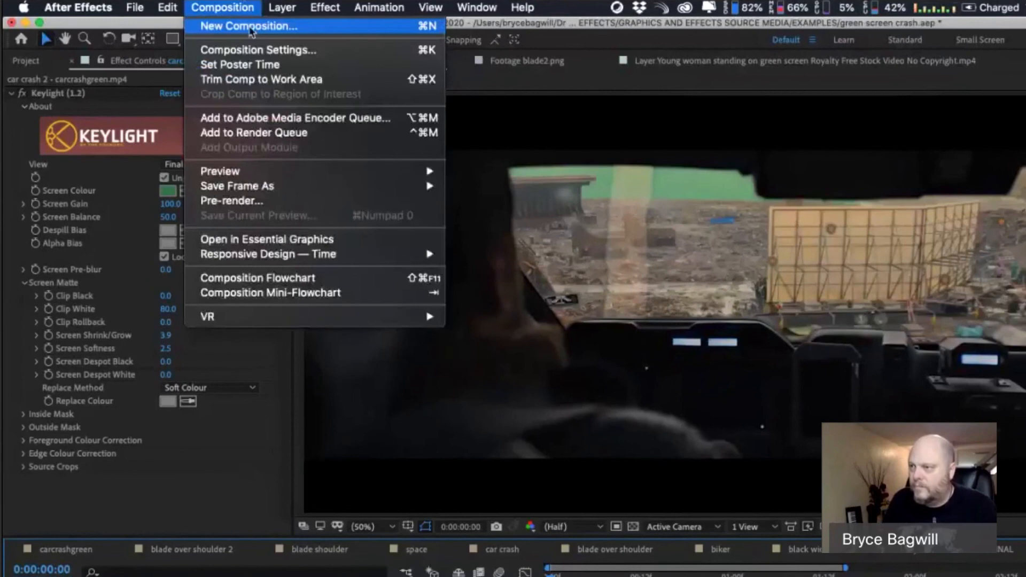
click(250, 27)
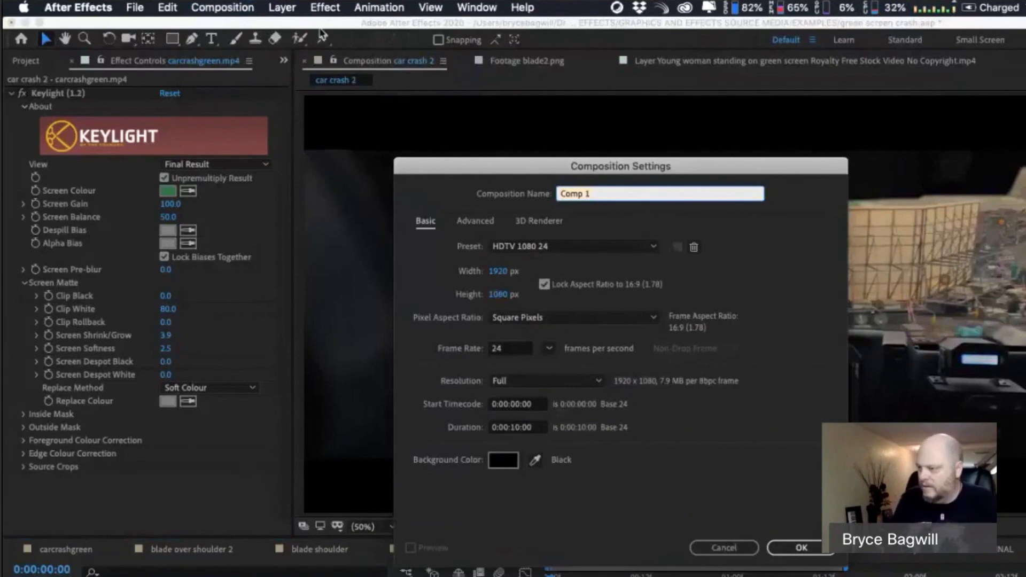
text(cver)
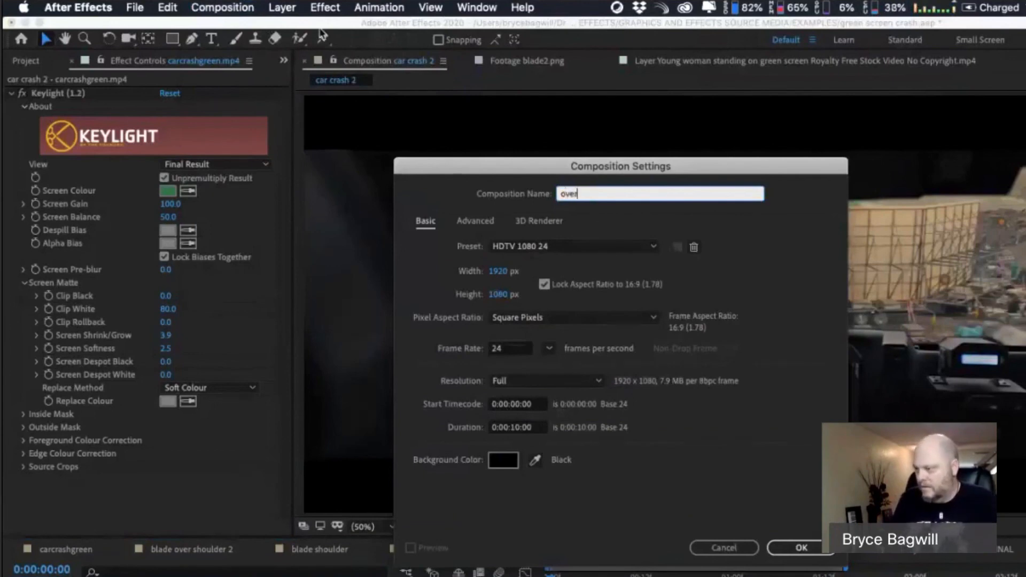
text( the shoudle)
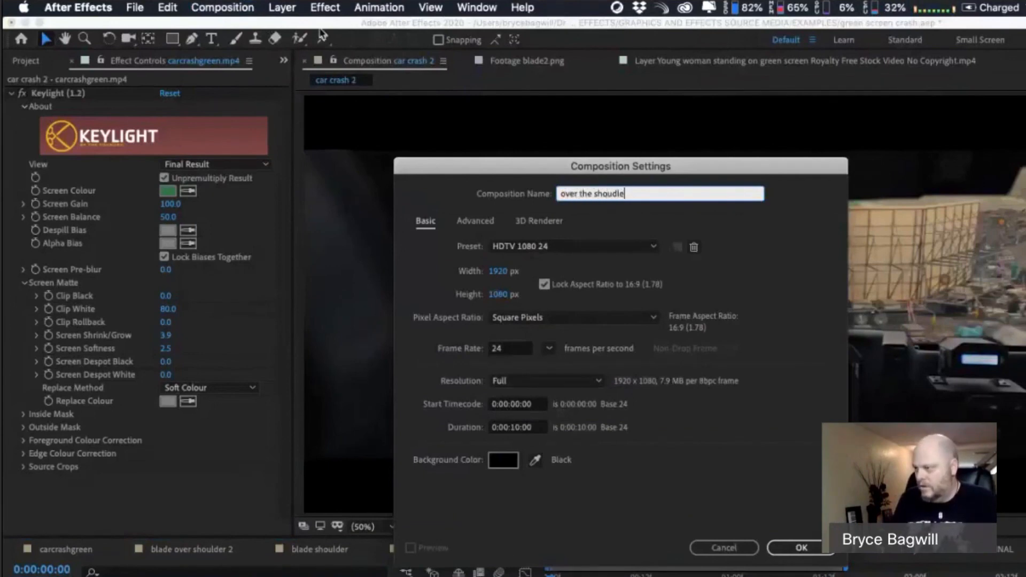
text(r bla)
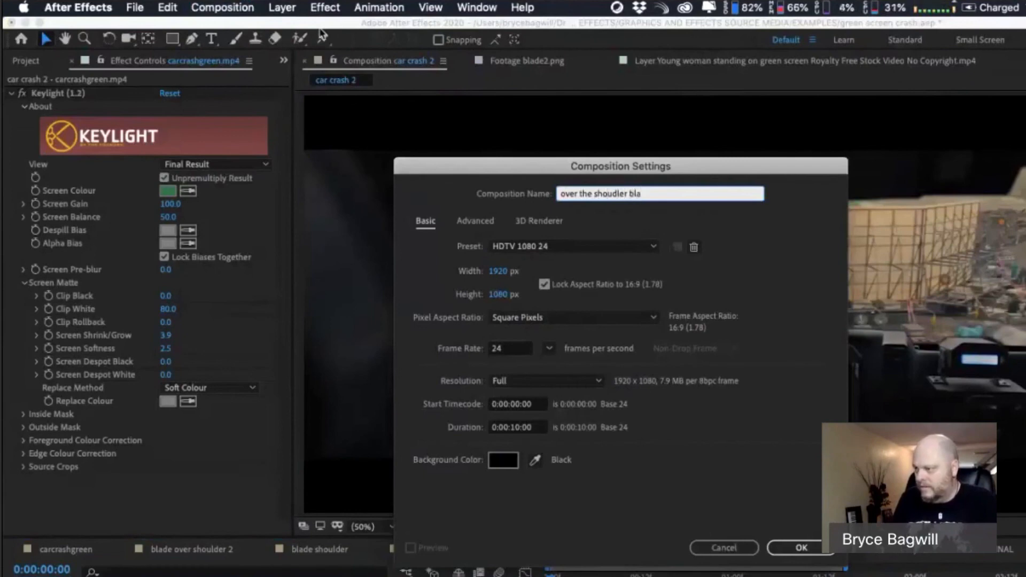
text(de)
key(Return)
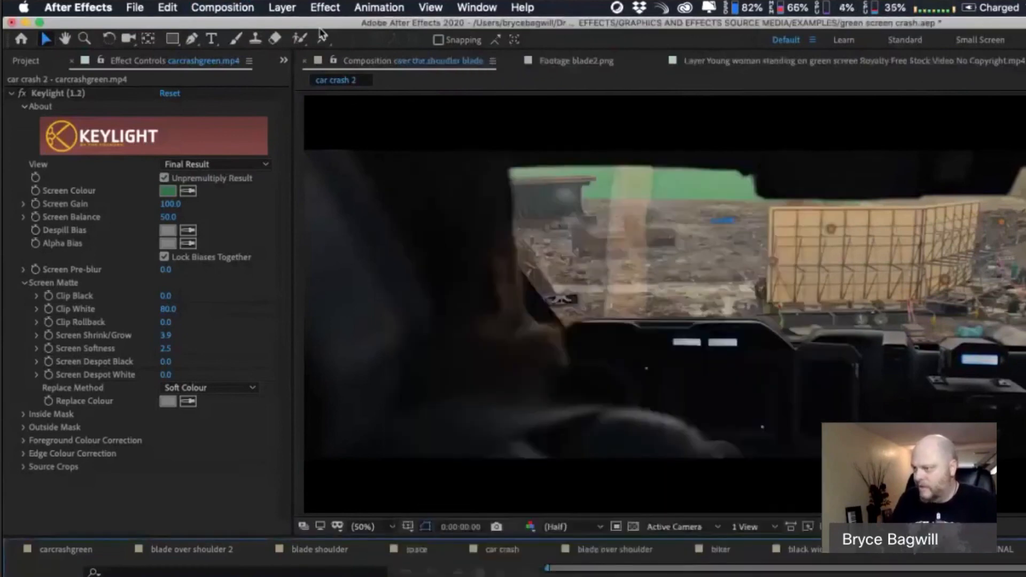
Add blade2.png and bladerunner2.png from the project to the new composition, with bladerunner2.png beneath blade2.png.
click(26, 61)
drag(283, 276, 291, 218)
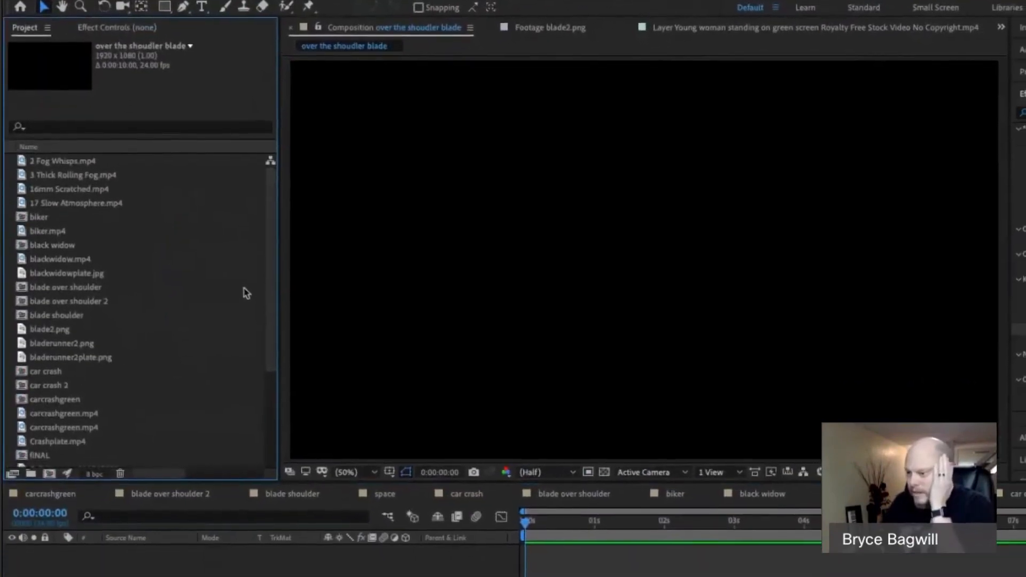
click(308, 492)
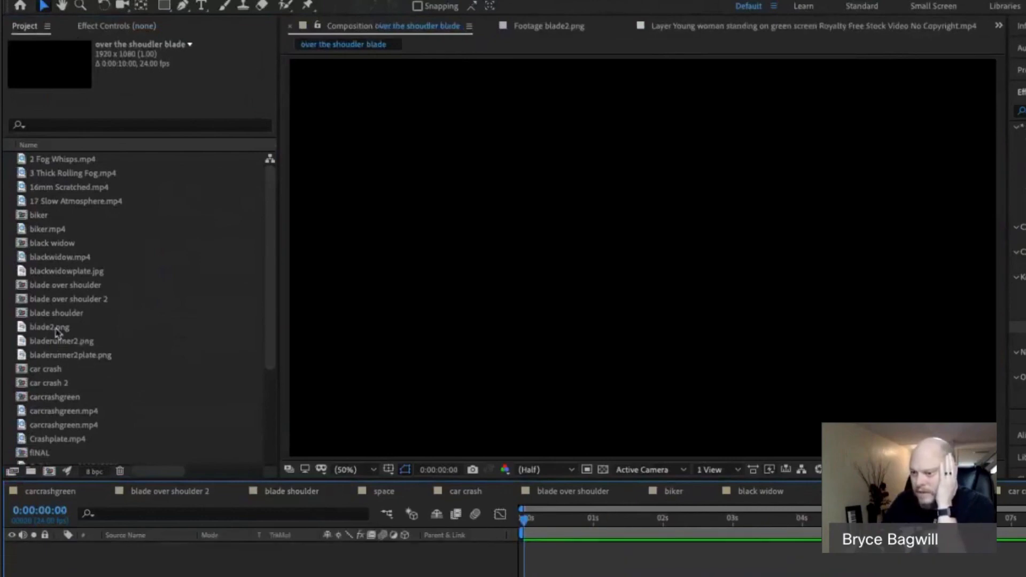
drag(57, 331, 256, 549)
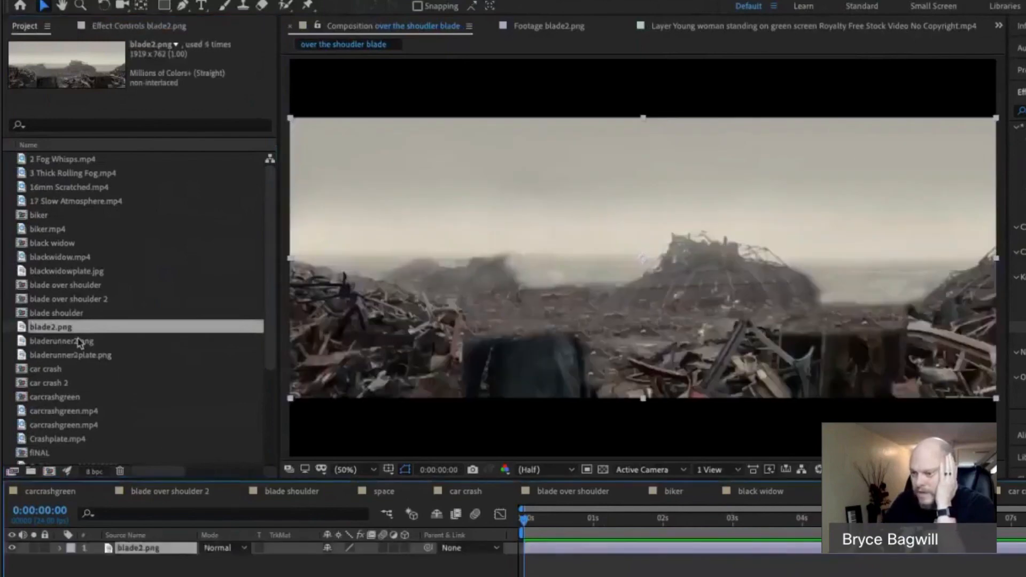
drag(79, 343, 203, 567)
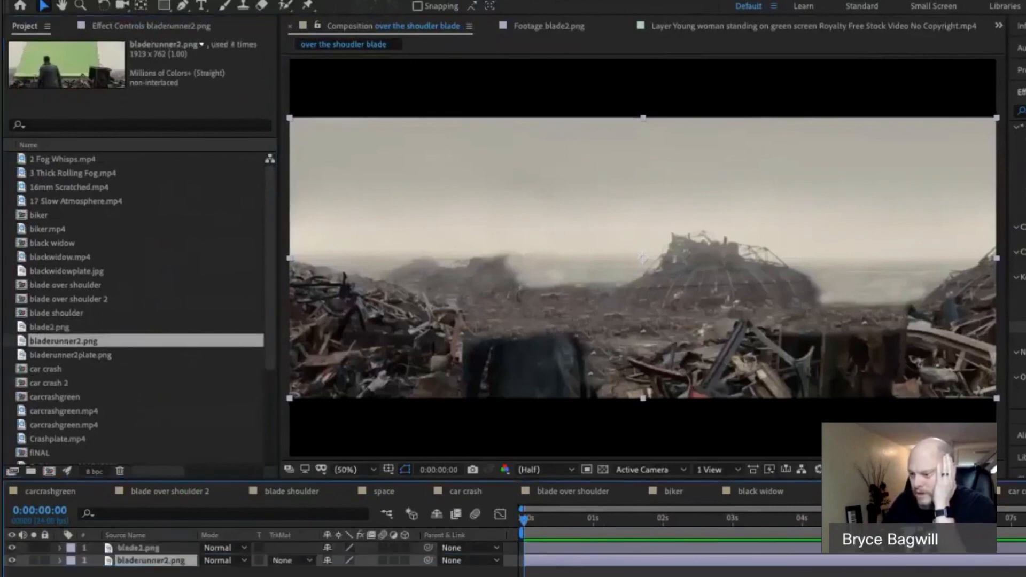
Hide and show blade2.png to check the footage beneath, and move it below bladerunner2.png in the layer stack.
click(12, 547)
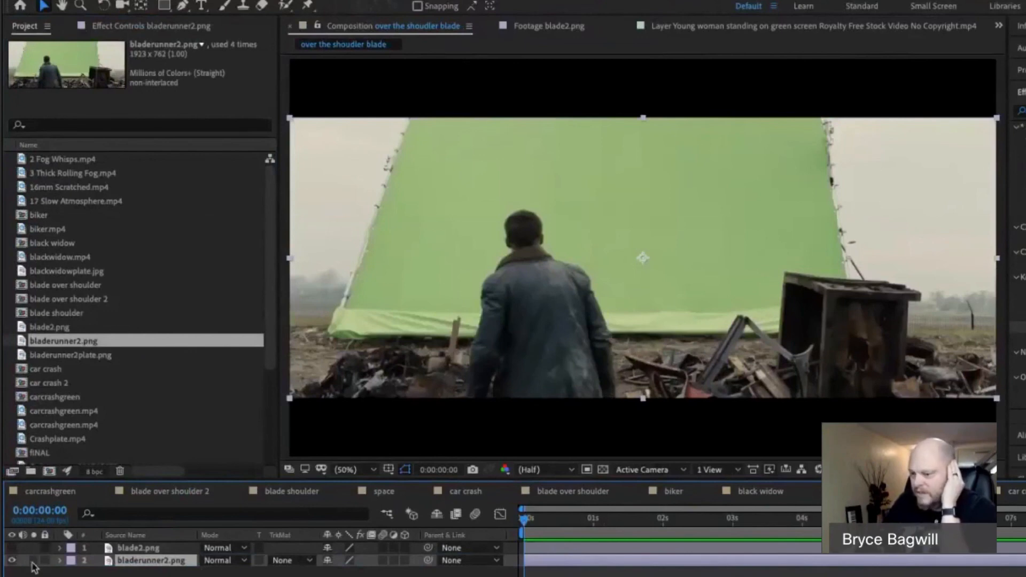
click(11, 550)
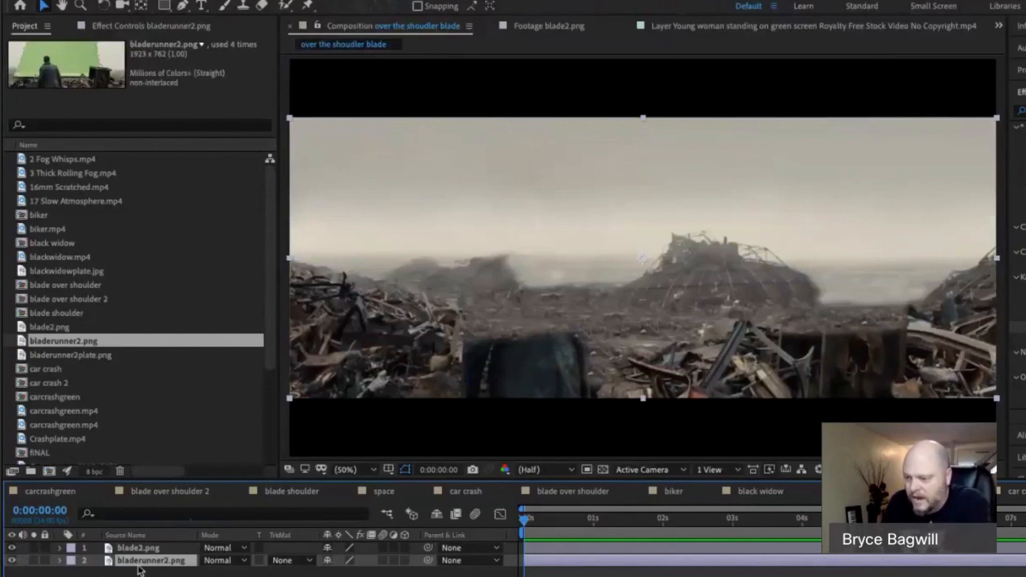
drag(140, 548, 155, 565)
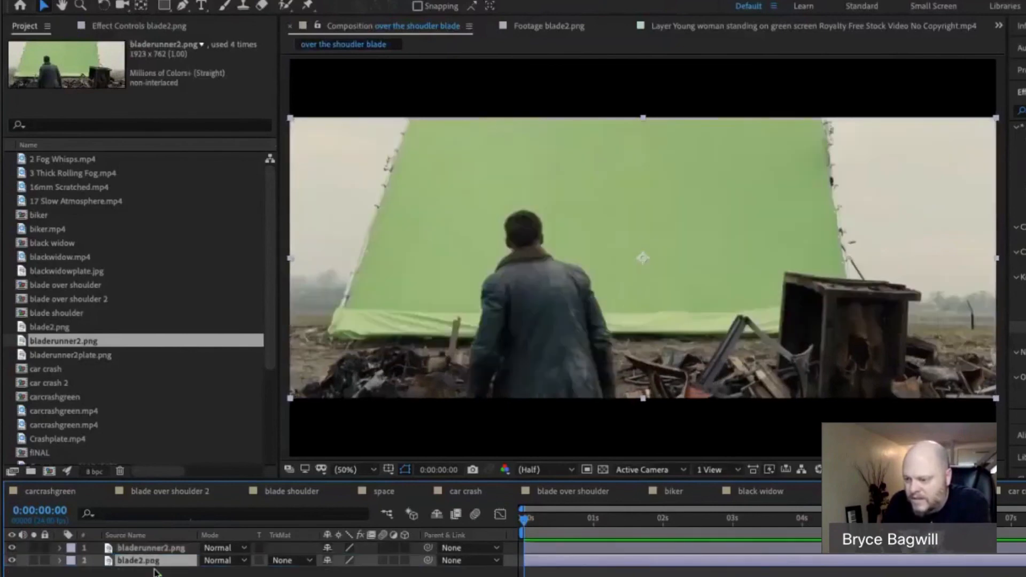
click(157, 553)
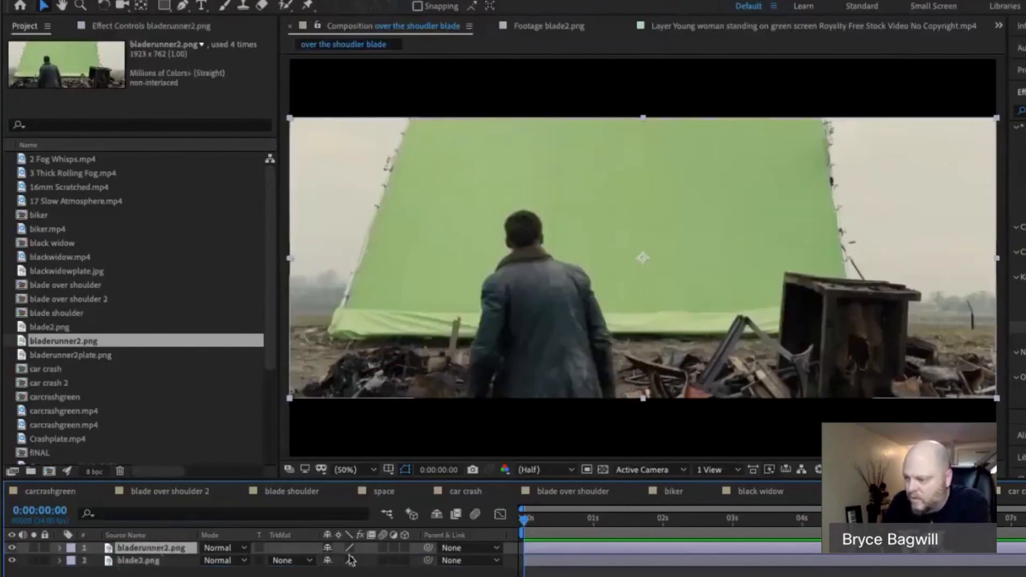
Scrub the opening frames and toggle the bladerunner2.png layer's visibility to compare the green screen shot with the background plate.
click(568, 519)
drag(568, 519, 532, 519)
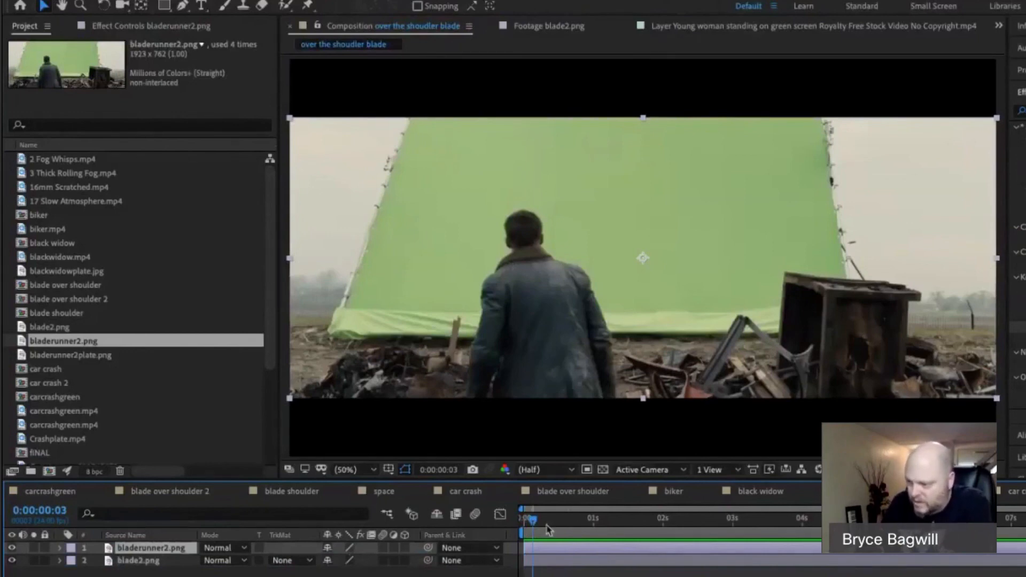
drag(541, 522, 522, 522)
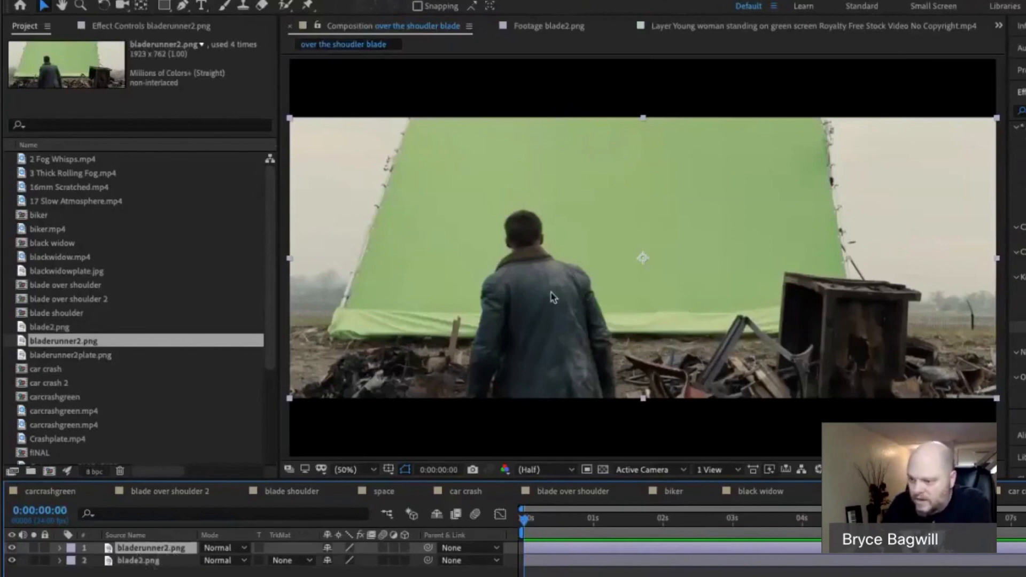
click(12, 548)
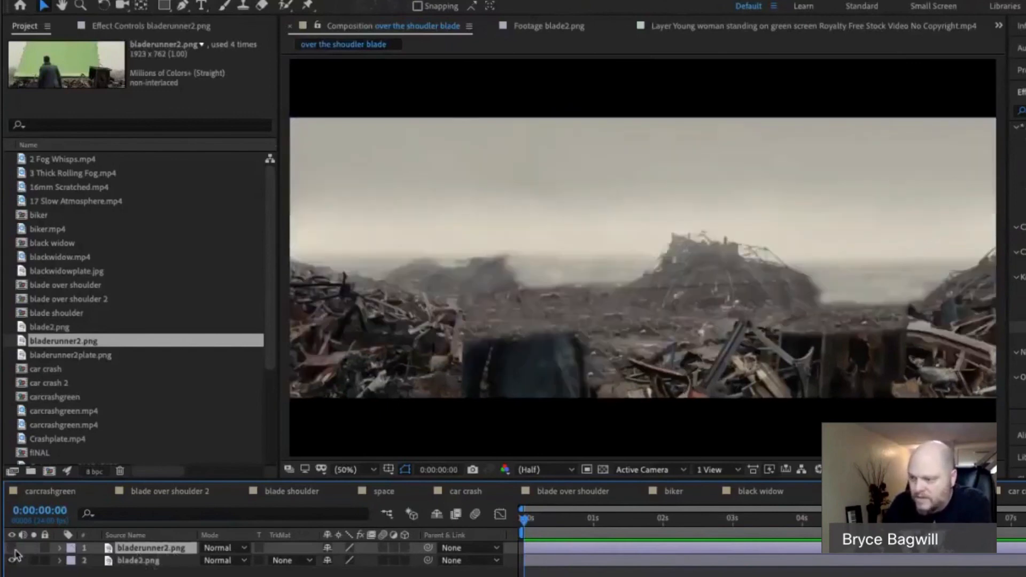
click(11, 547)
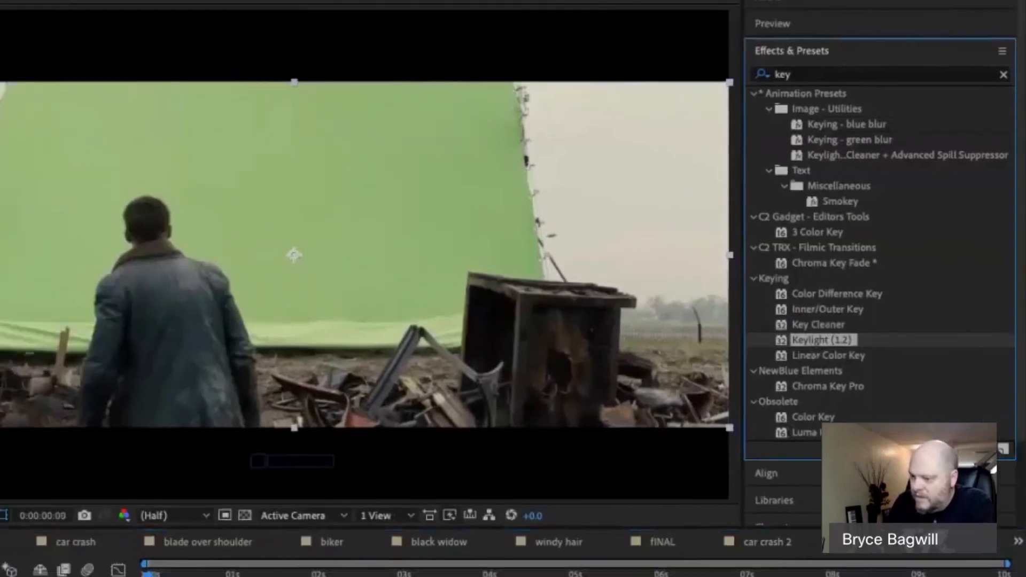
Apply Keylight (1.2) to the bladerunner2.png layer and sample its Screen Colour from the green screen beside the man's head.
drag(293, 460, 140, 553)
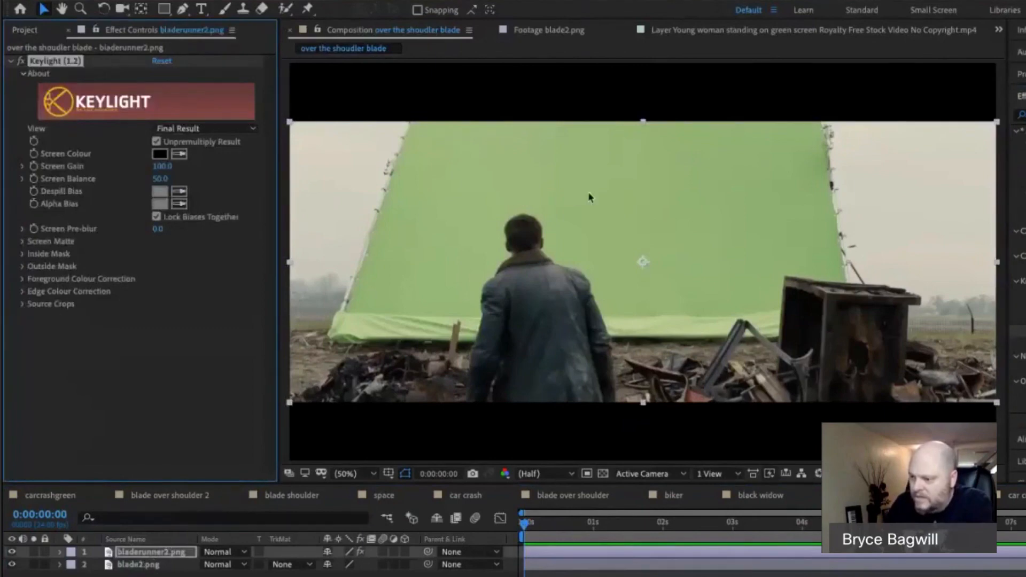
click(179, 154)
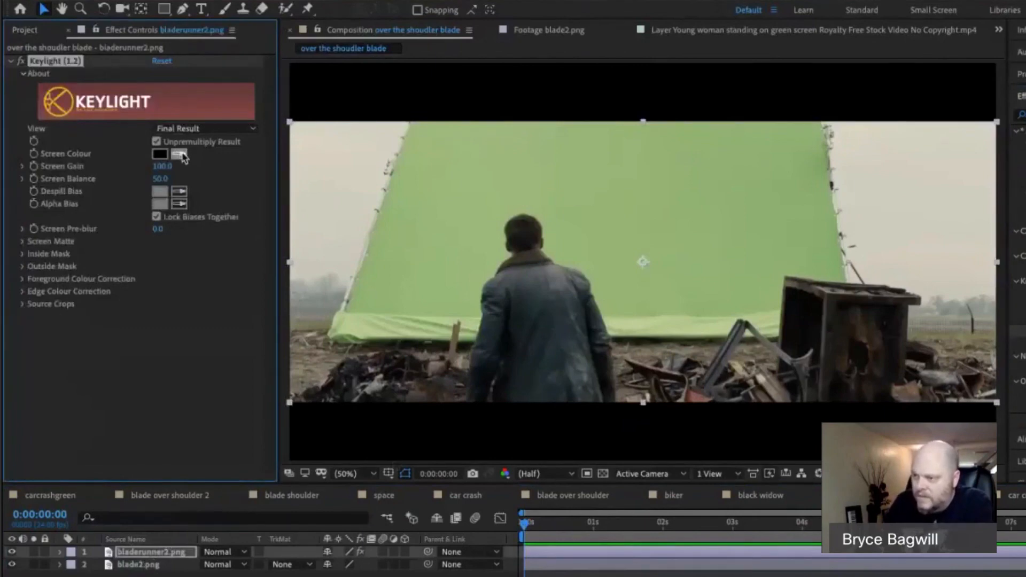
click(496, 179)
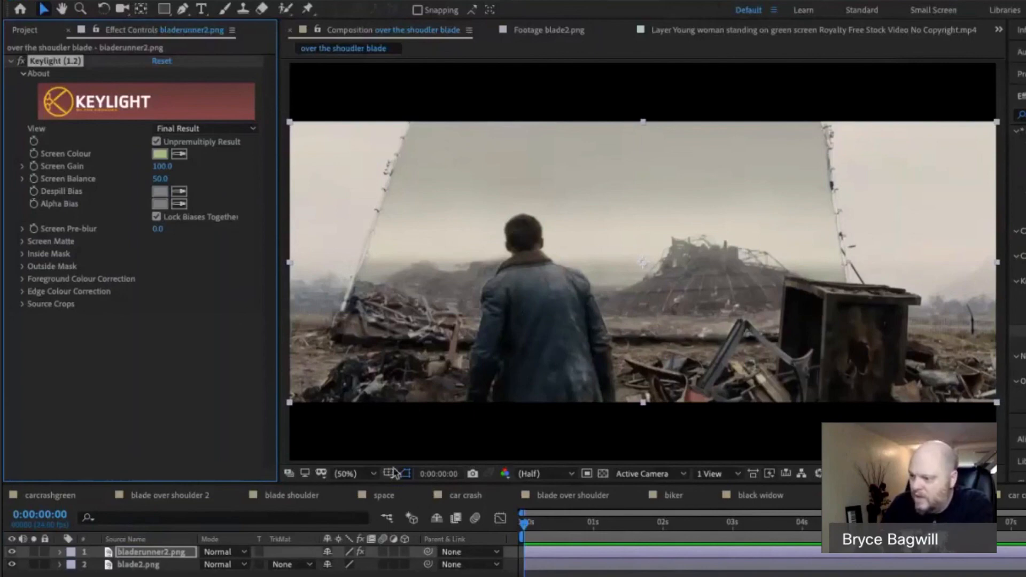
Start a Pen tool mask on bladerunner2.png inside the green screen's left edge, passing below the frame and over the crate to above the frame.
click(376, 476)
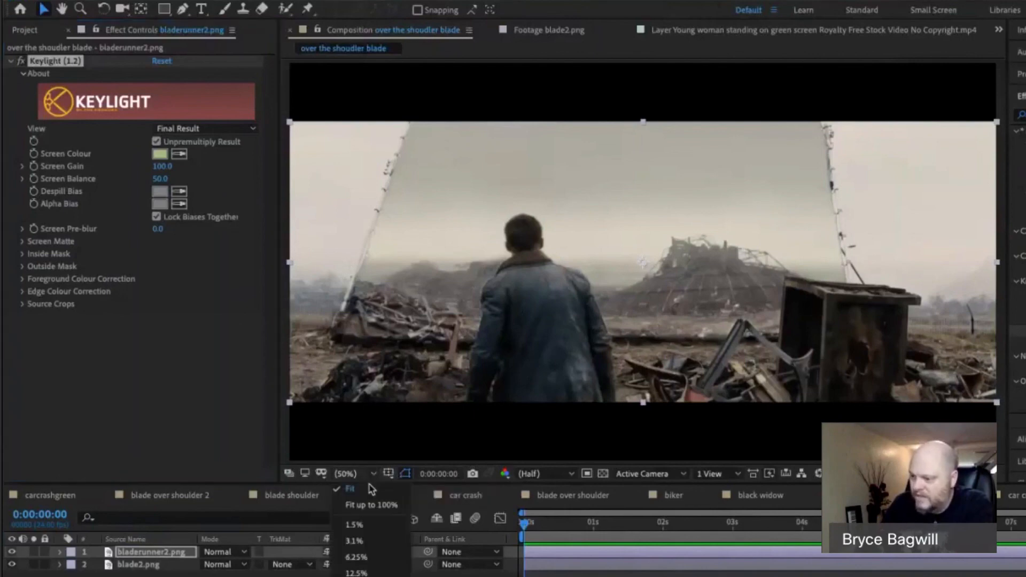
click(372, 475)
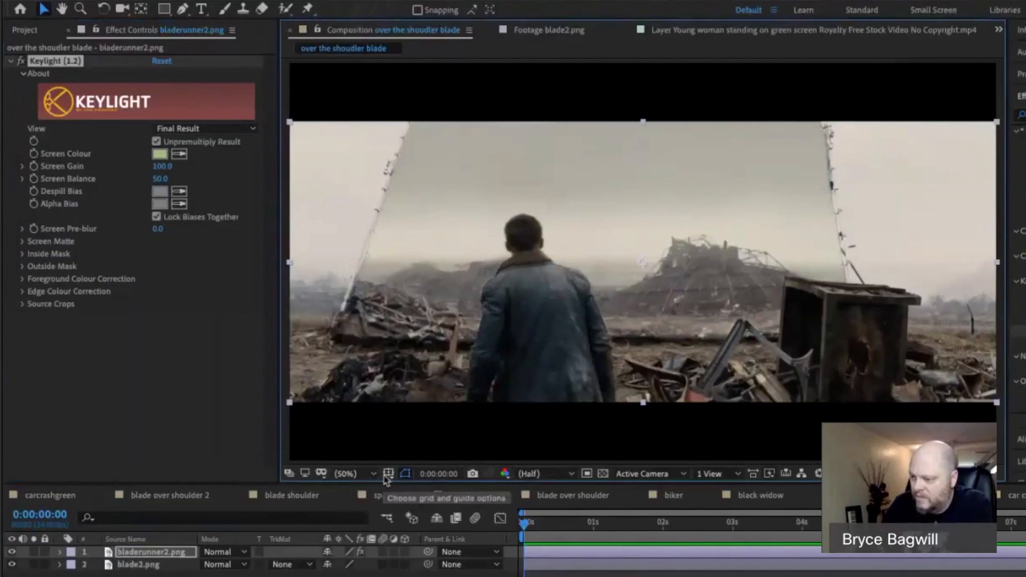
click(357, 473)
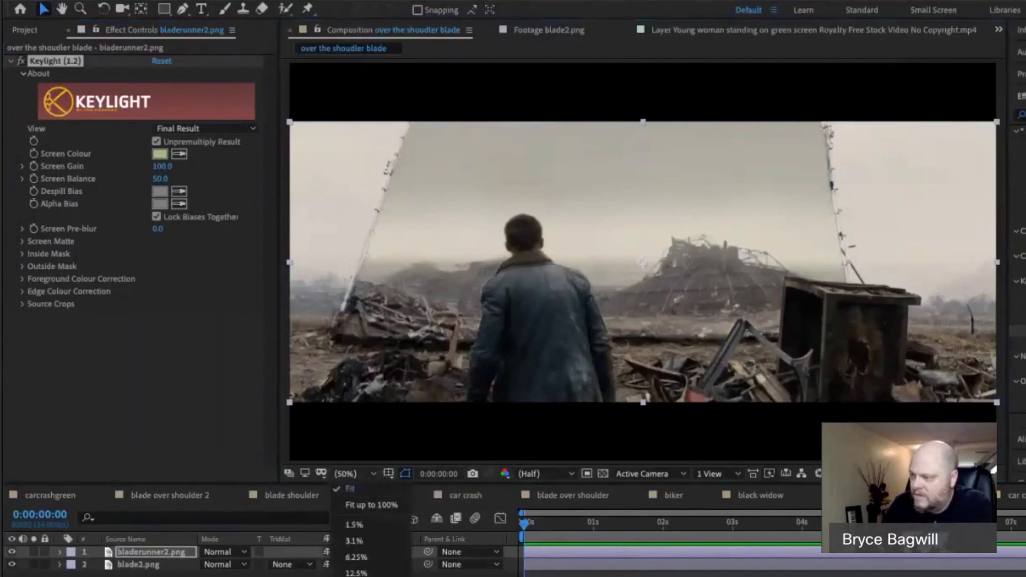
click(357, 576)
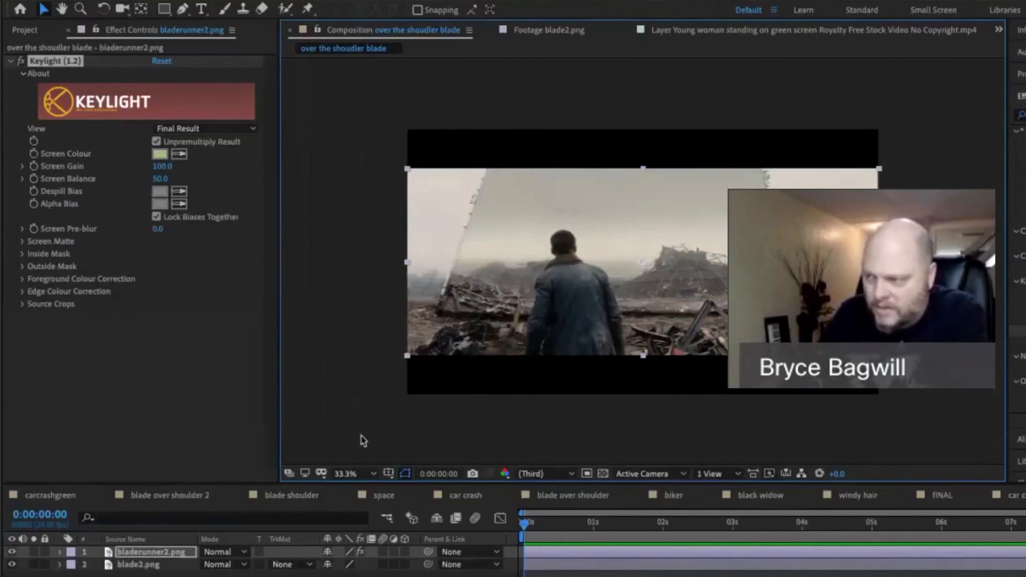
key(g)
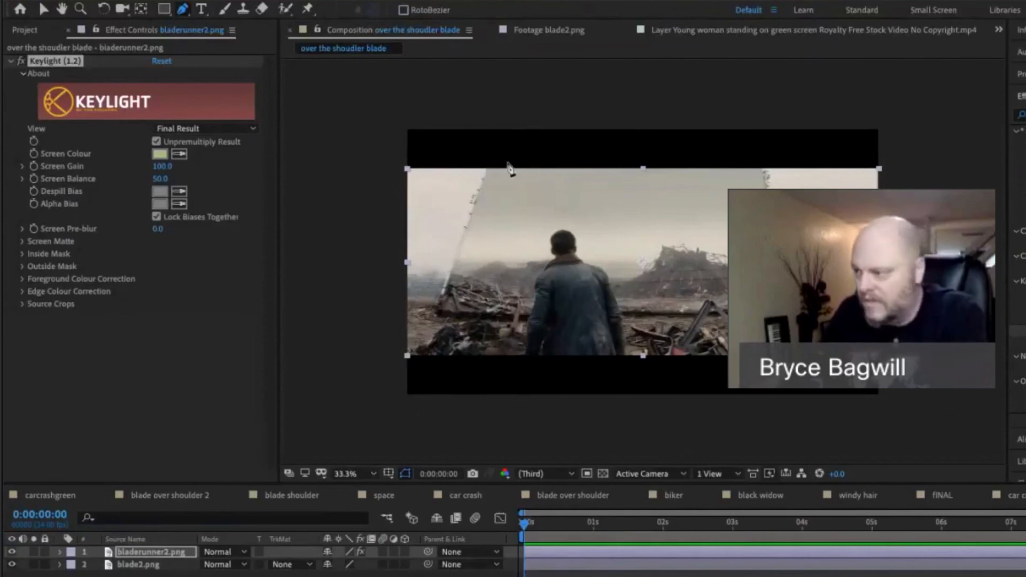
click(534, 111)
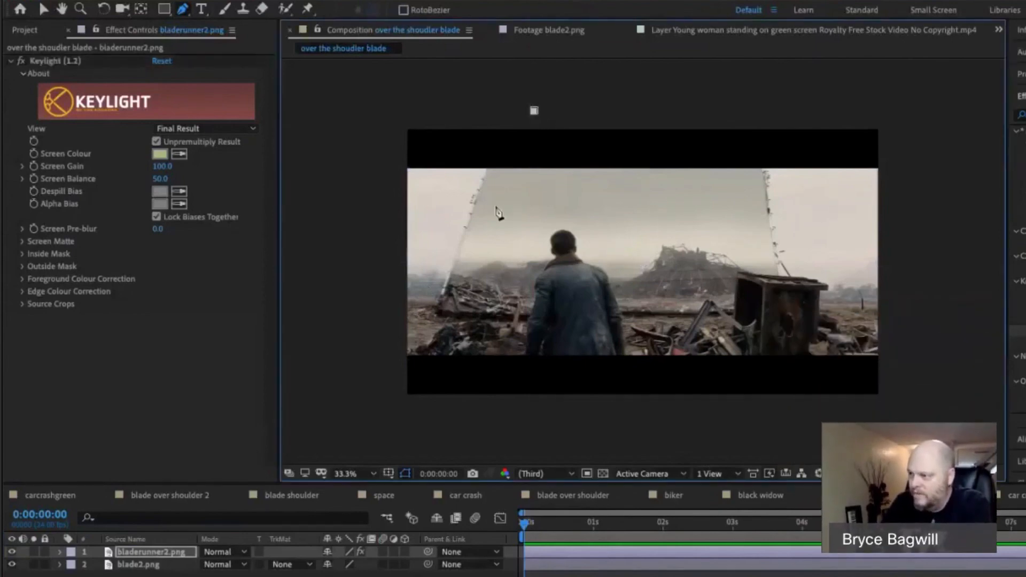
click(459, 319)
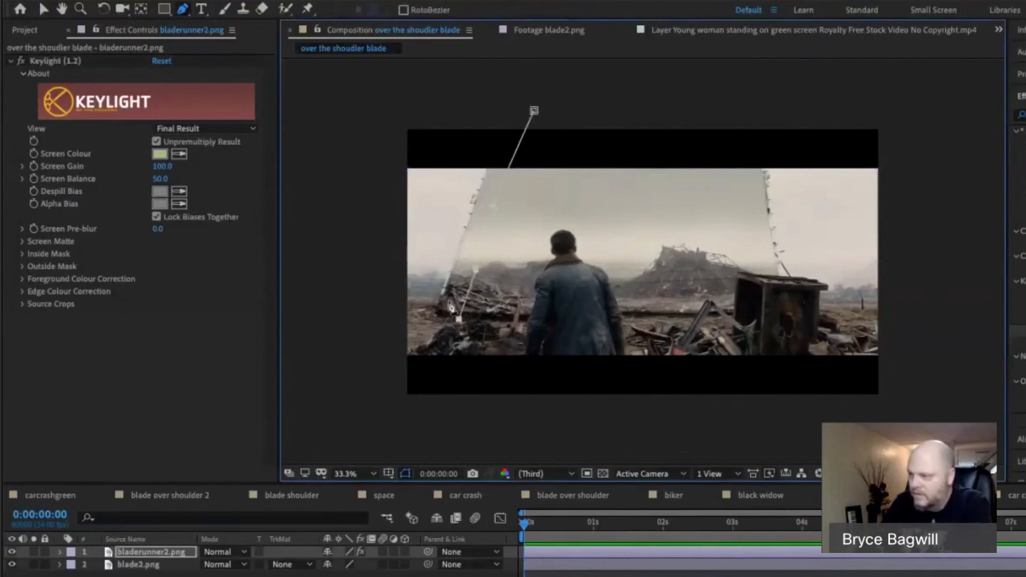
click(456, 420)
click(735, 419)
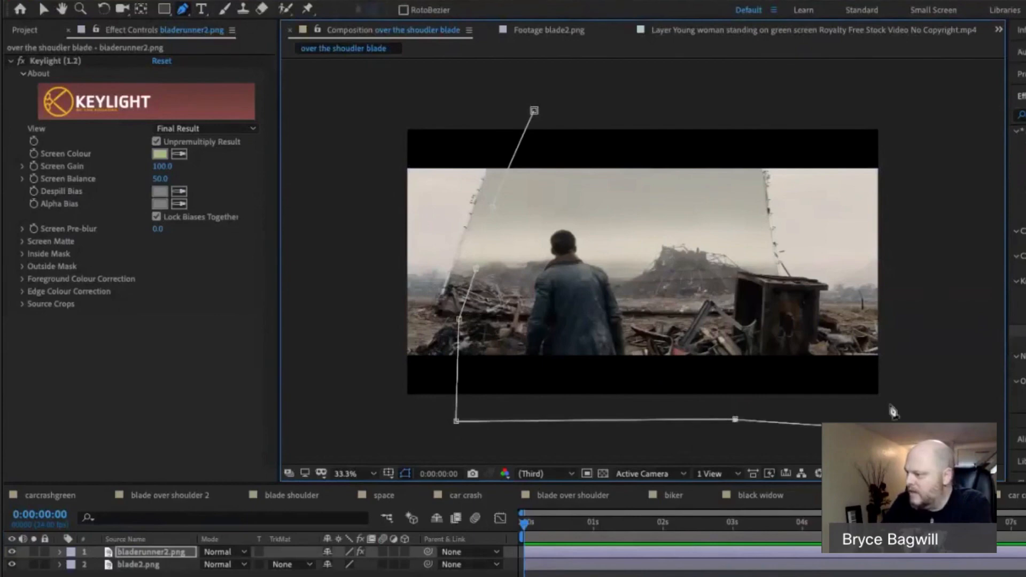
click(905, 355)
click(887, 286)
click(831, 285)
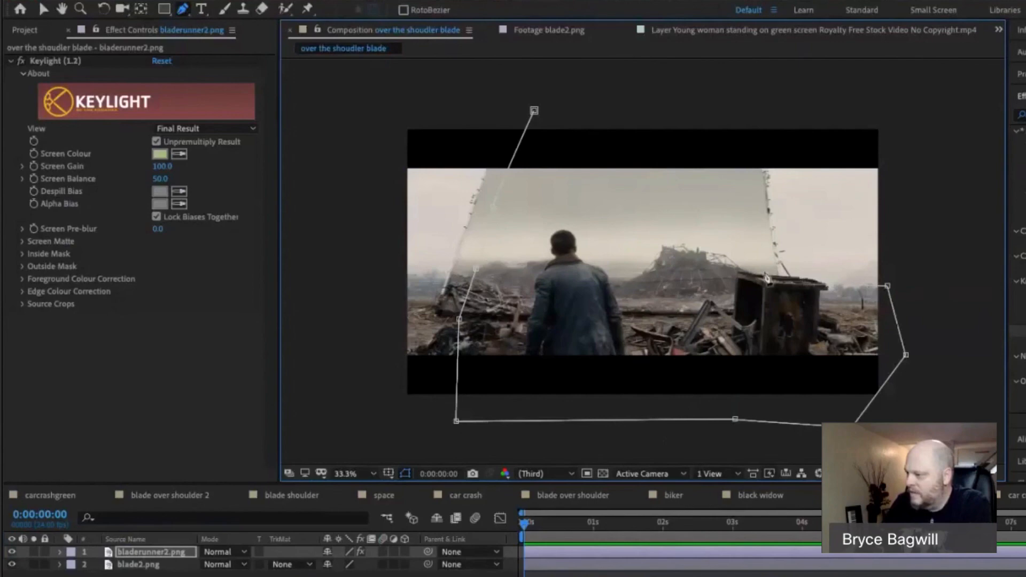
click(728, 108)
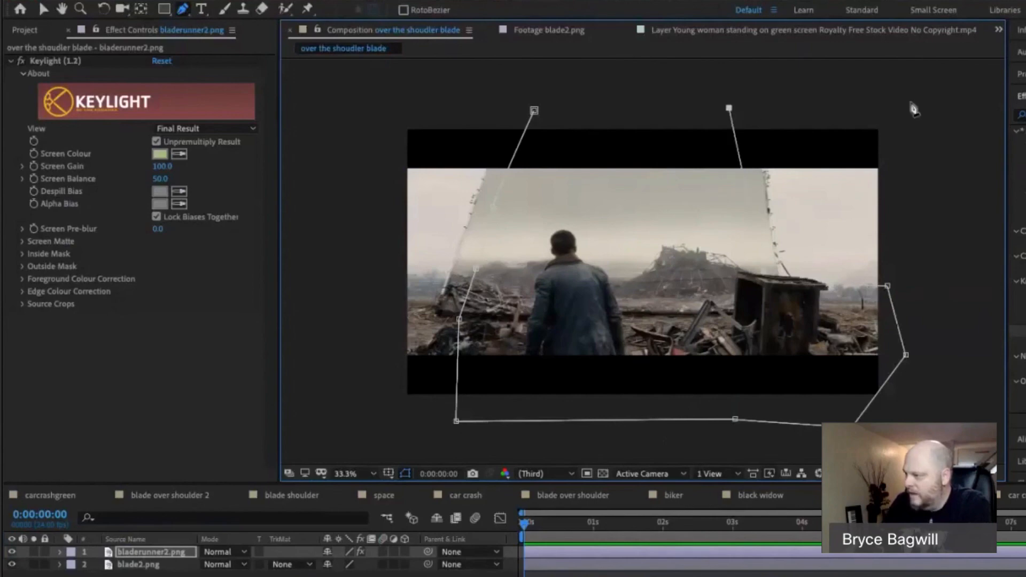
Carry the mask path around the outside of the whole frame and close it at its starting point.
click(949, 98)
click(961, 441)
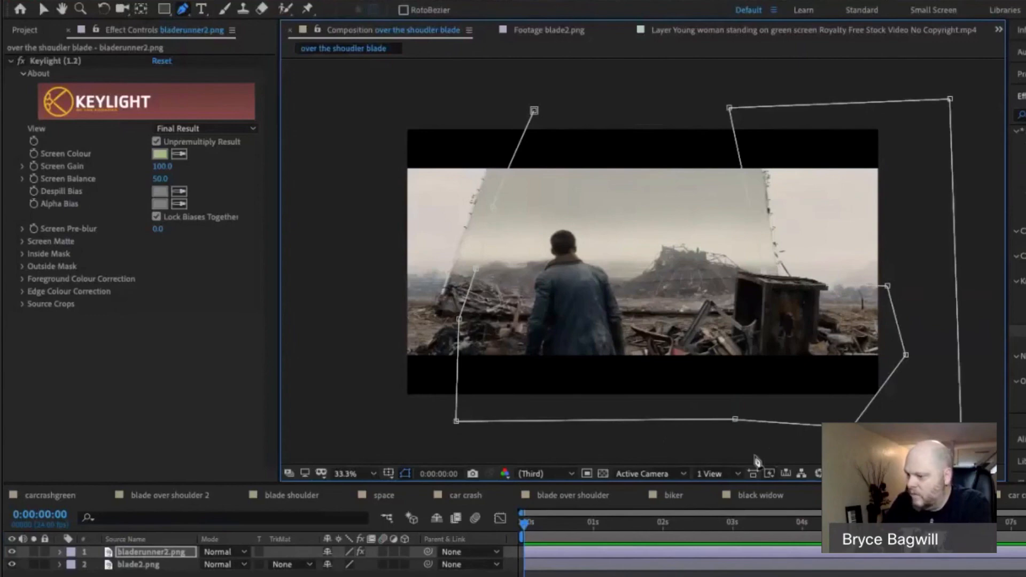
click(754, 455)
click(366, 450)
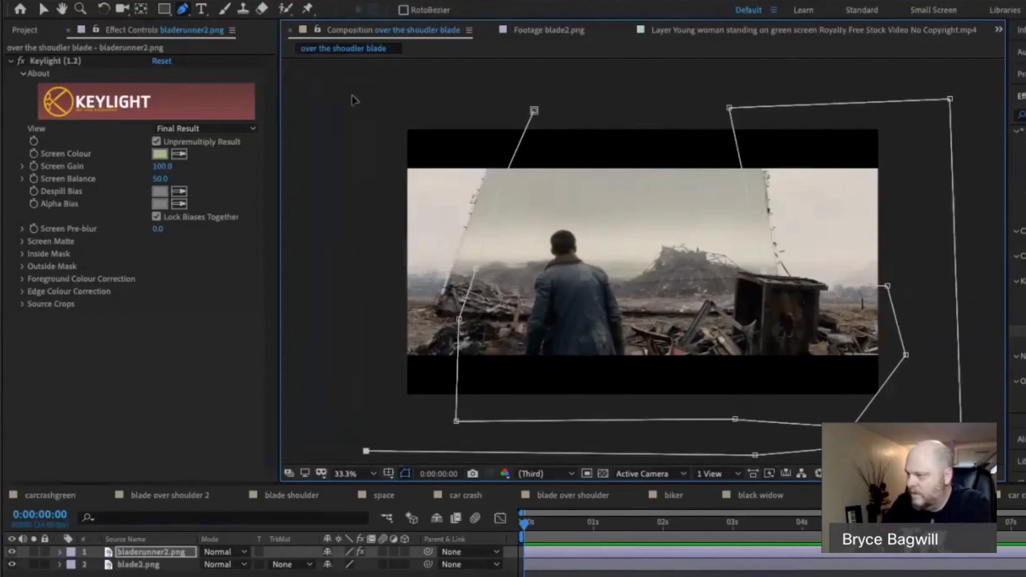
click(352, 96)
click(535, 111)
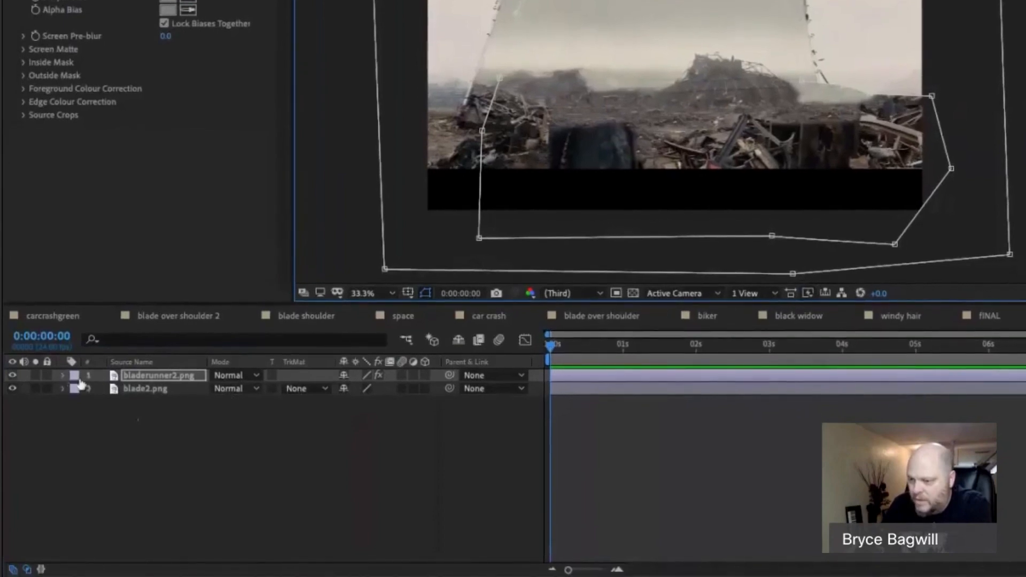
Invert Mask 1 on the bladerunner2.png layer.
click(62, 376)
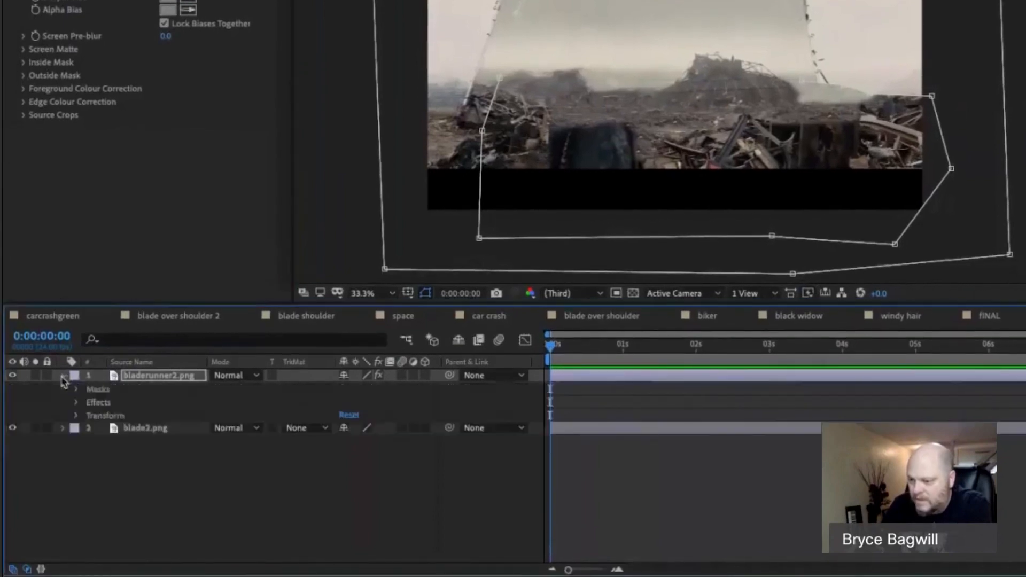
click(78, 388)
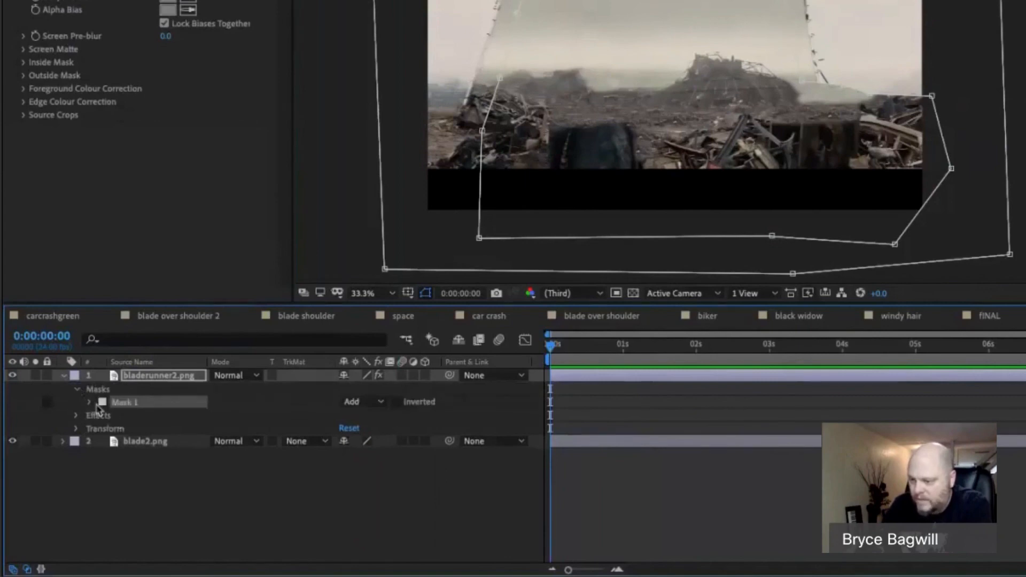
click(88, 403)
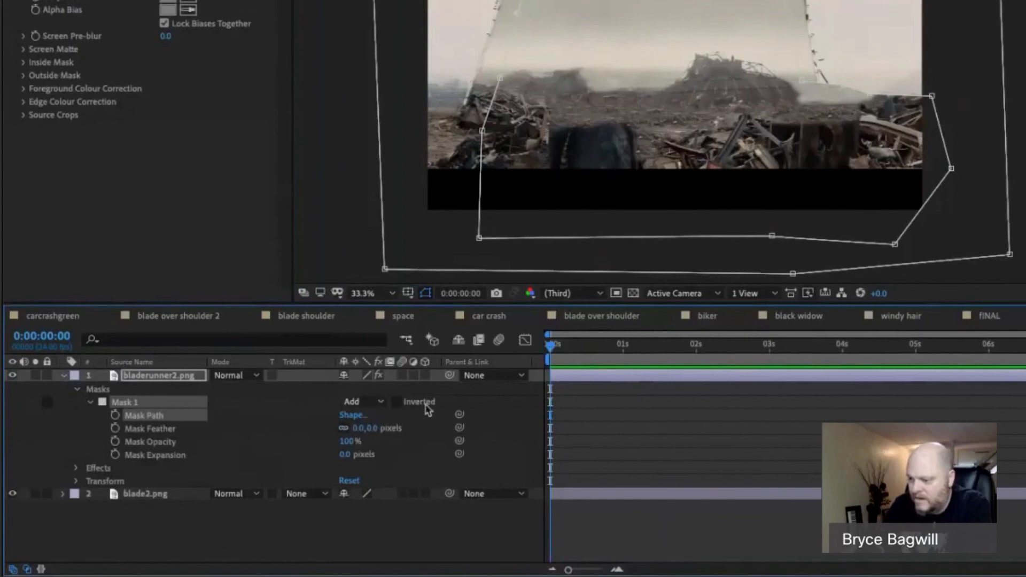
click(397, 402)
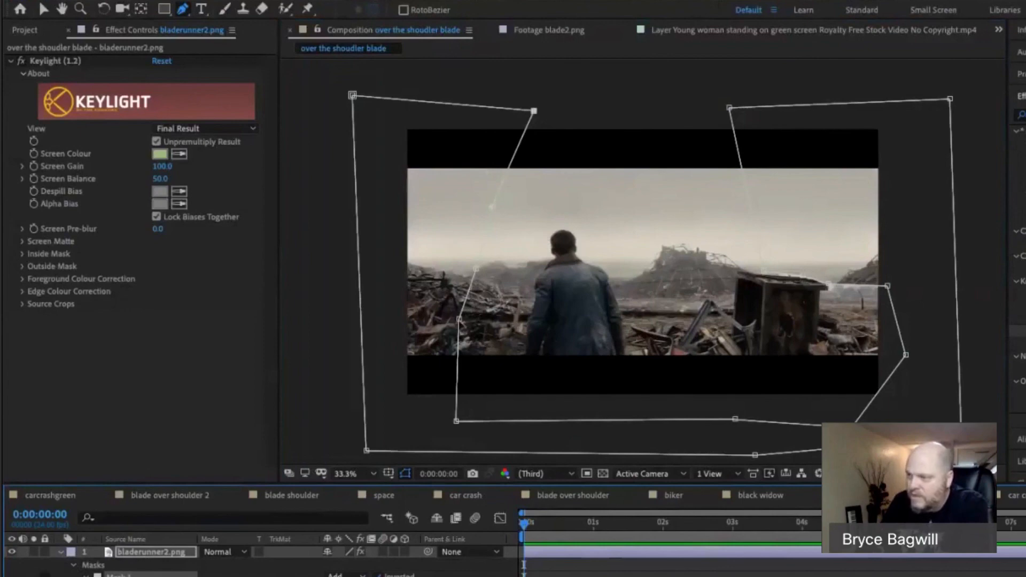
Move the mask points left of the man inward so the path runs close along his back and coat.
click(43, 9)
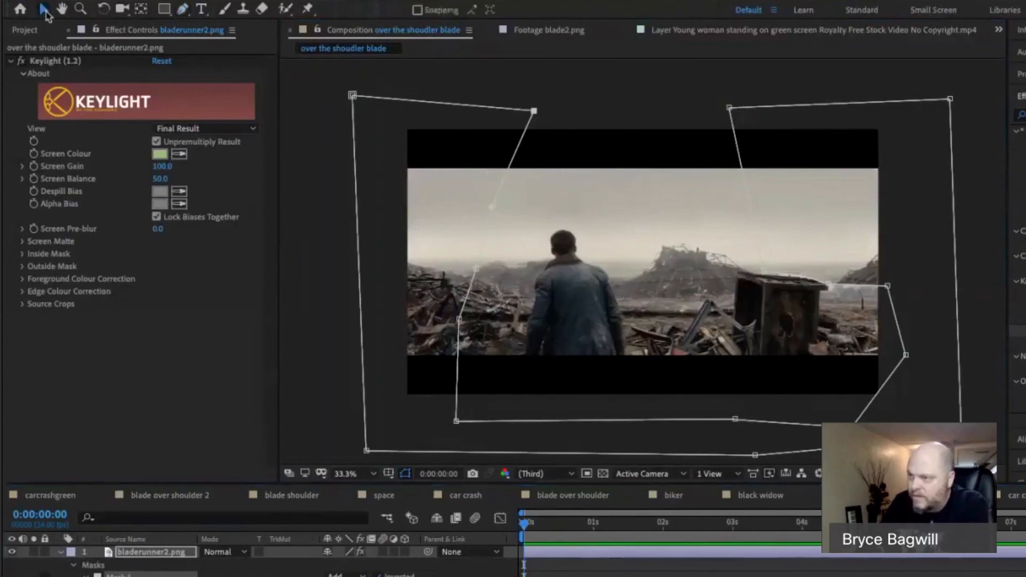
click(357, 348)
drag(458, 319, 516, 351)
drag(477, 271, 533, 262)
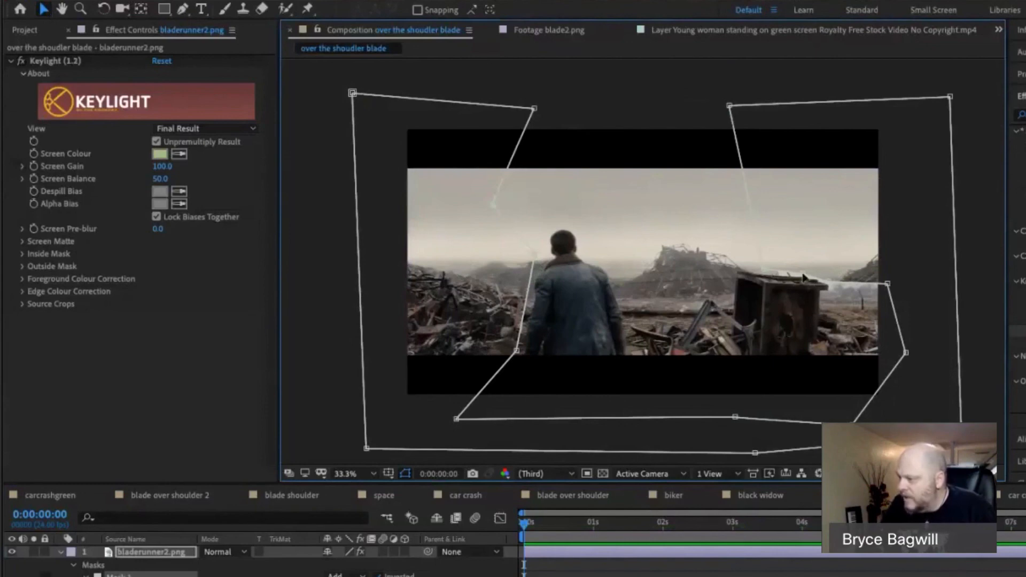
Tighten the mask around the wooden crate by moving its points onto the crate's top and right side.
drag(803, 277, 762, 274)
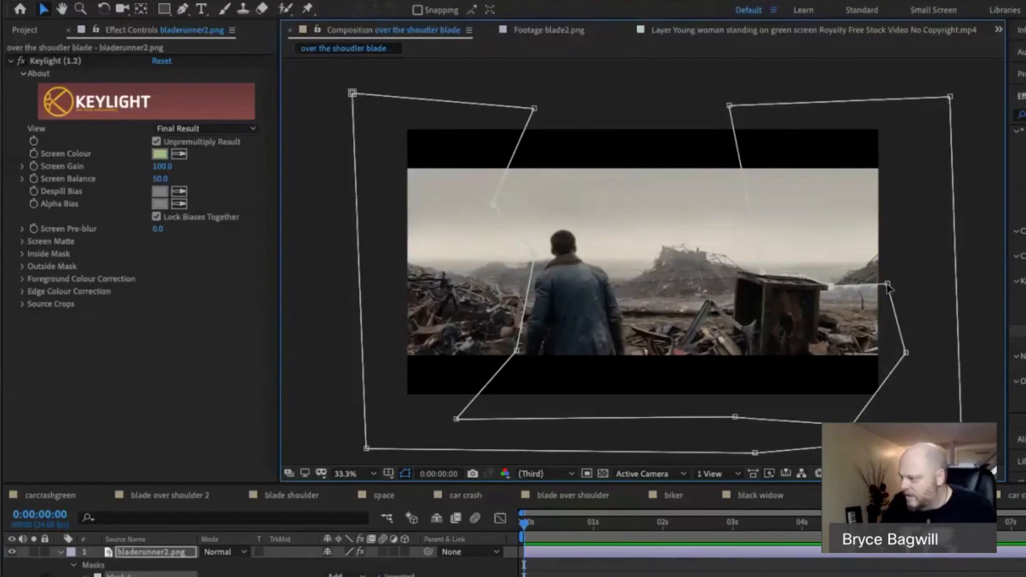
drag(887, 283, 827, 294)
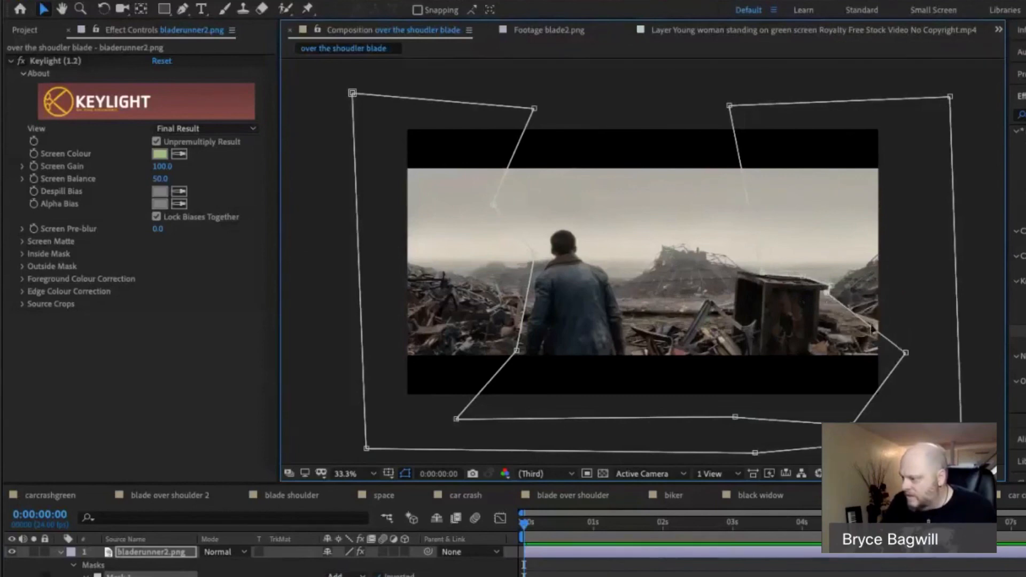
drag(905, 352, 814, 362)
drag(827, 293, 821, 295)
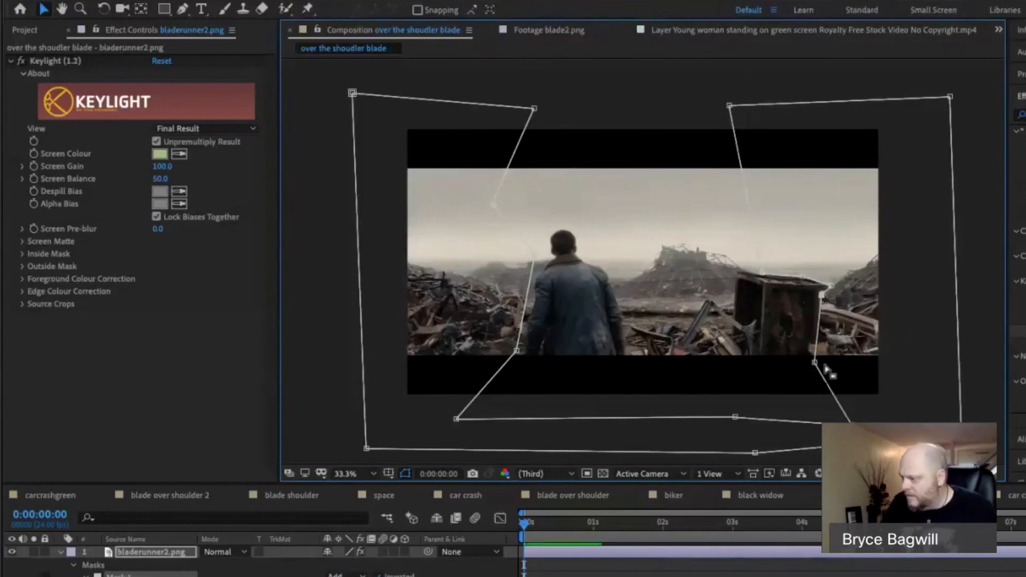
drag(814, 362, 818, 362)
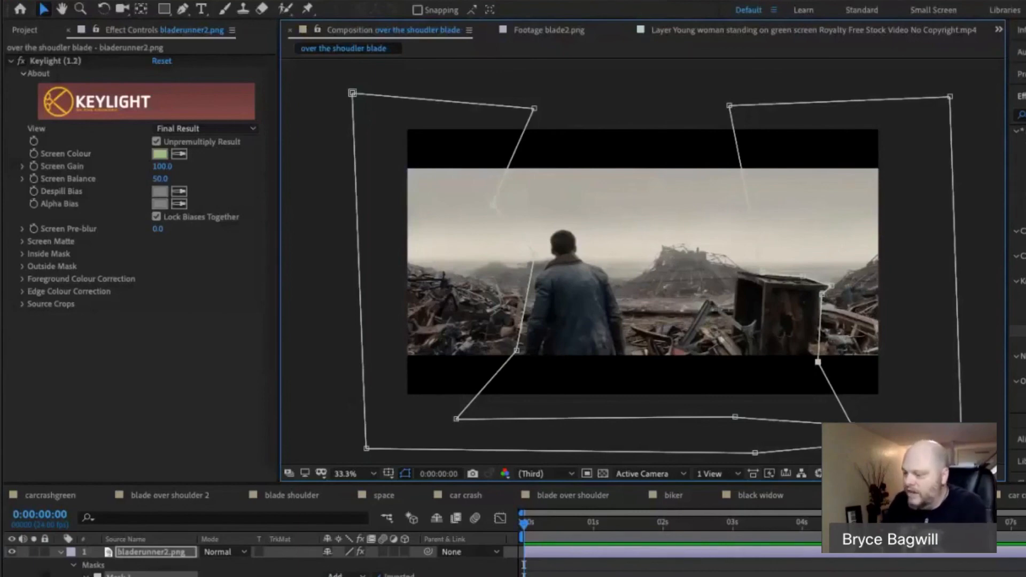
Add three points to the inner mask edge below the frame, between the man and the crate.
click(695, 573)
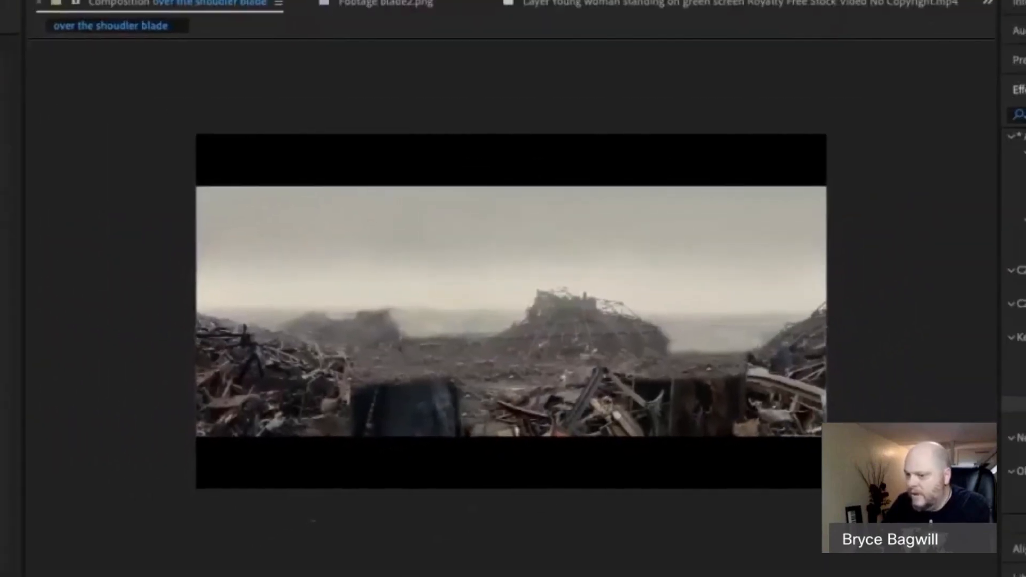
key(space)
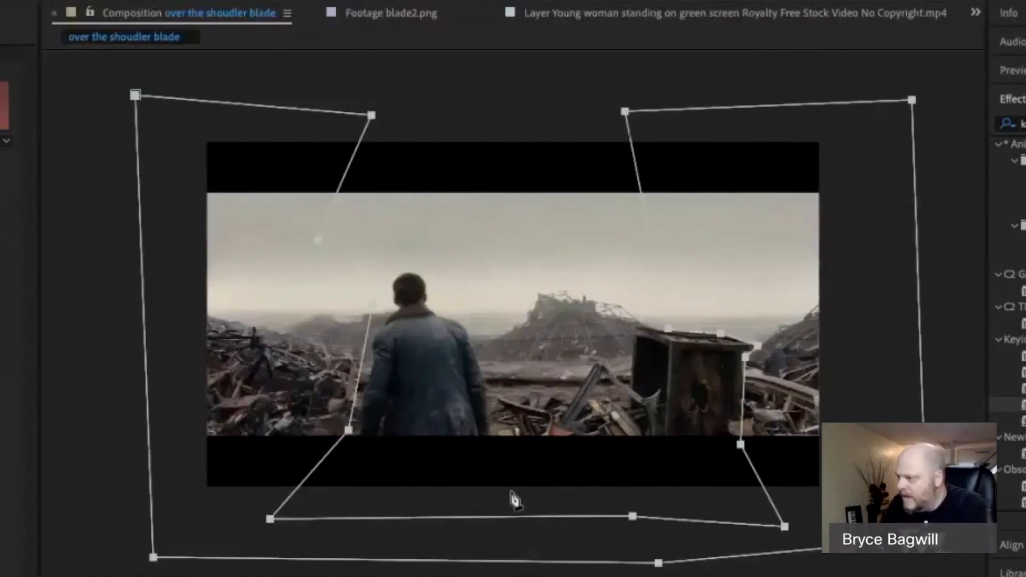
click(497, 517)
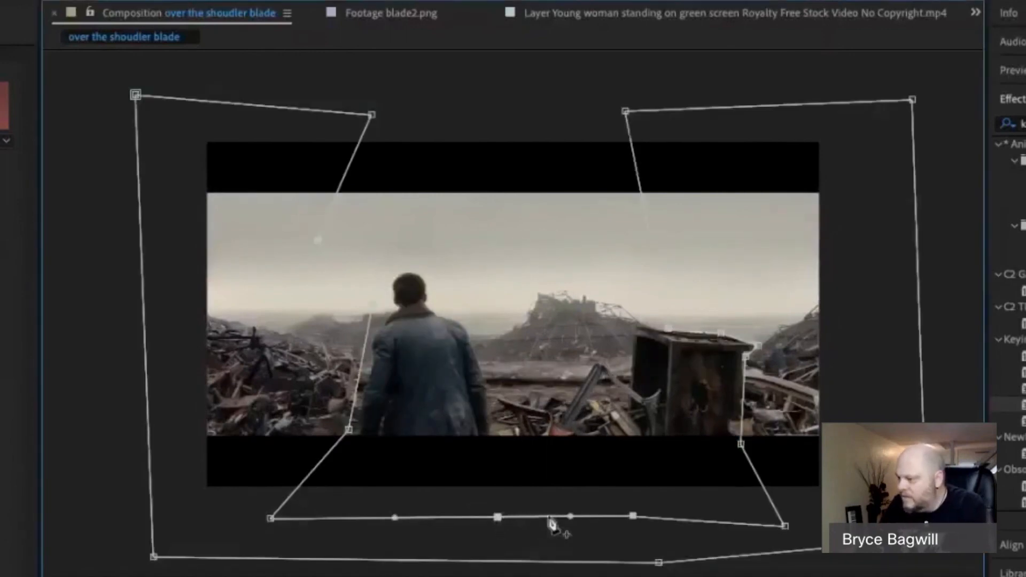
click(547, 516)
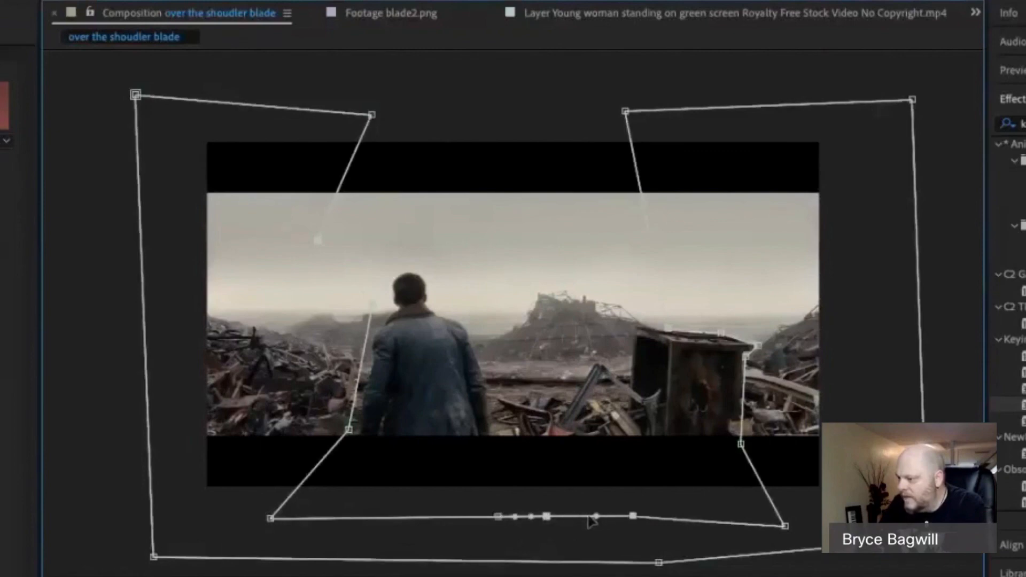
click(585, 516)
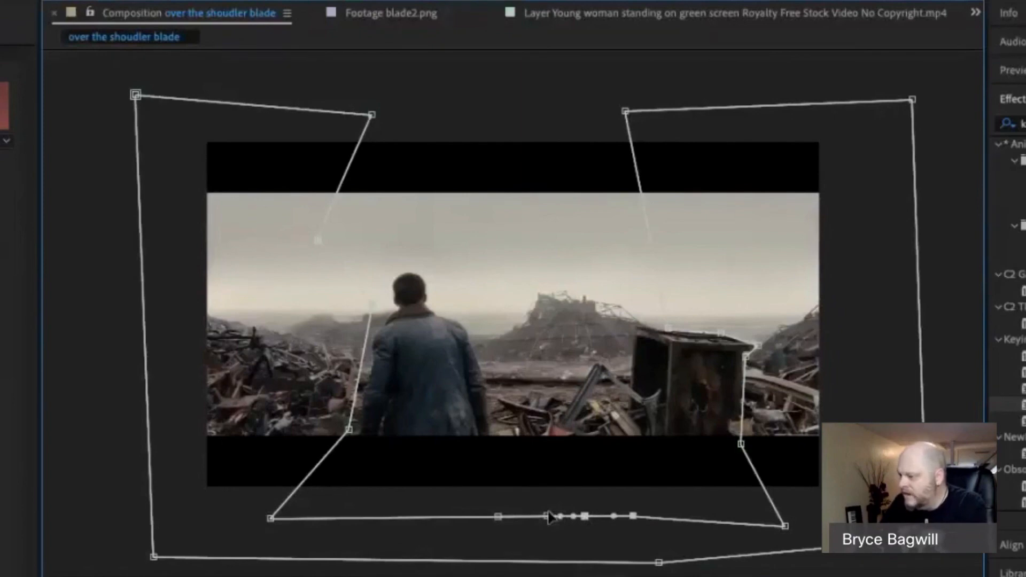
Pull the added mask points up over the debris to cut out the area between the man and the crate.
drag(546, 516, 491, 358)
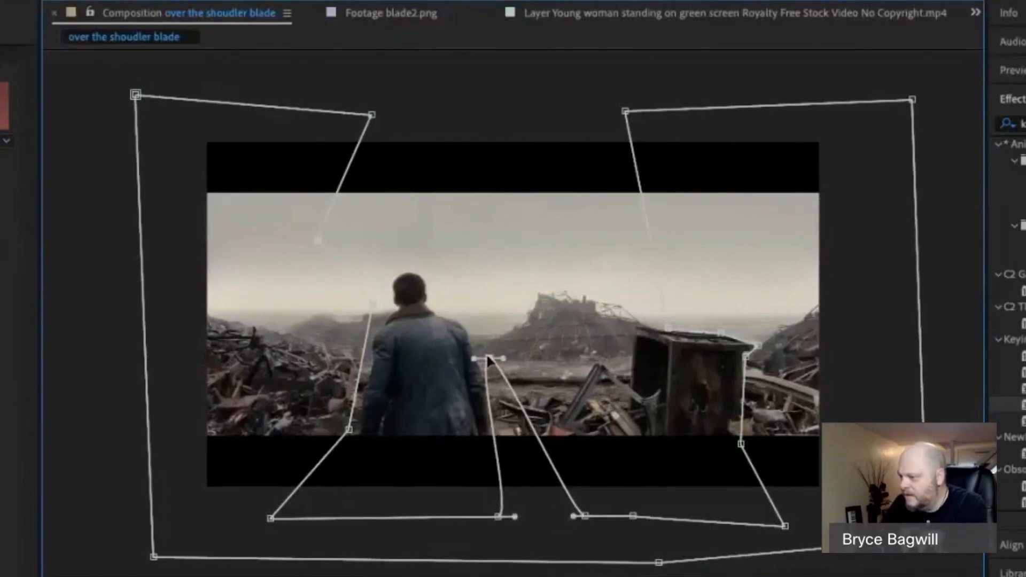
drag(586, 516, 592, 477)
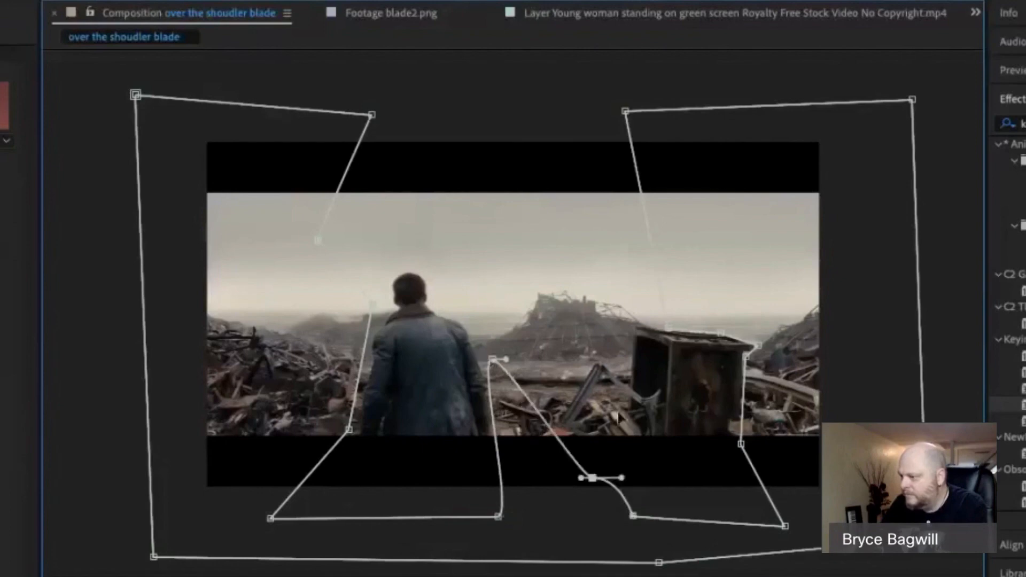
drag(617, 417, 613, 363)
drag(606, 448, 623, 350)
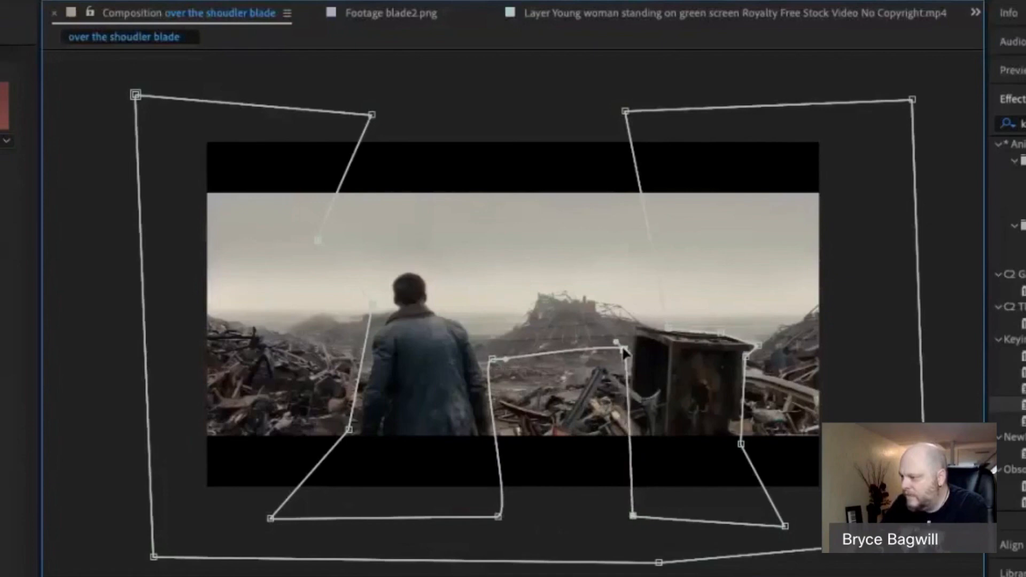
drag(633, 515, 620, 506)
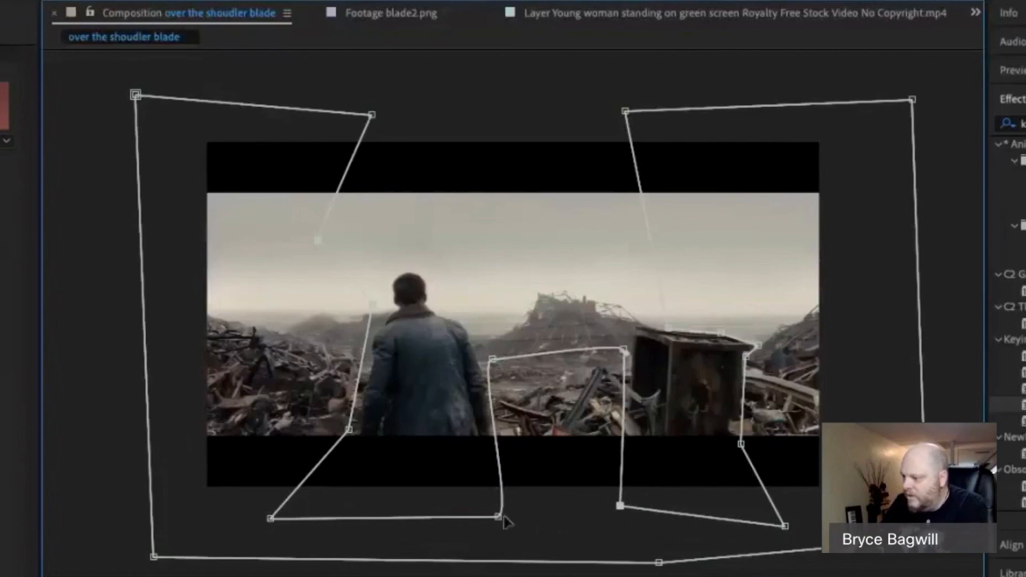
Refine the mask points and curve handles along the man's right side so the edge follows his coat closely.
drag(498, 517, 512, 515)
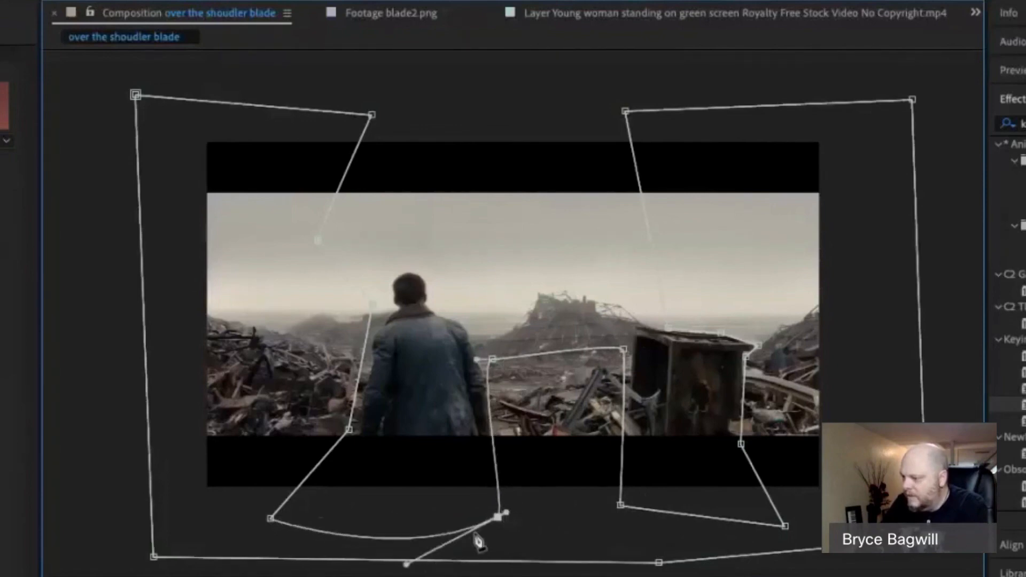
drag(410, 563, 492, 518)
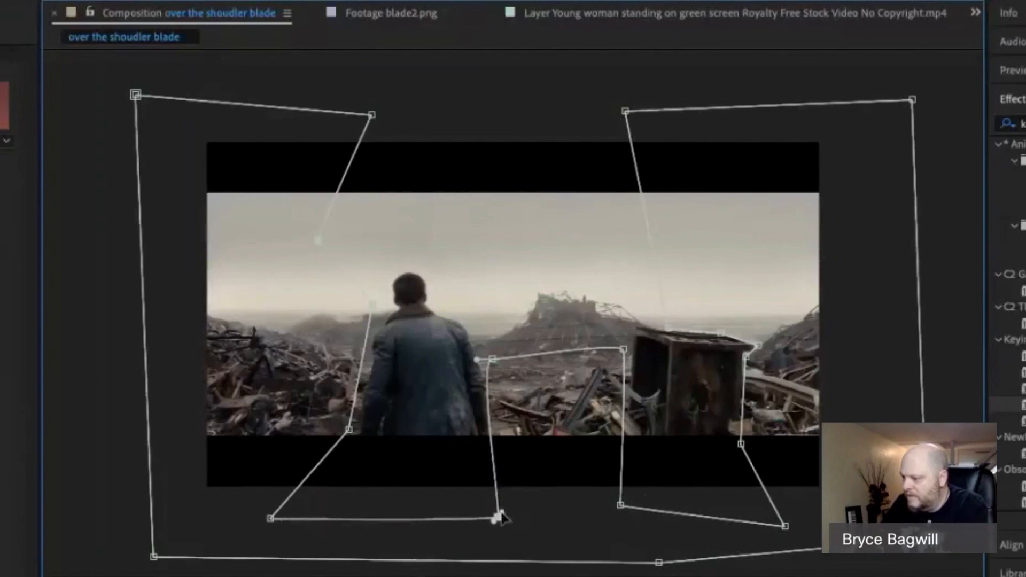
drag(501, 513, 506, 510)
mouse_move(482, 364)
mouse_down()
mouse_move(492, 360)
mouse_move(483, 356)
mouse_up()
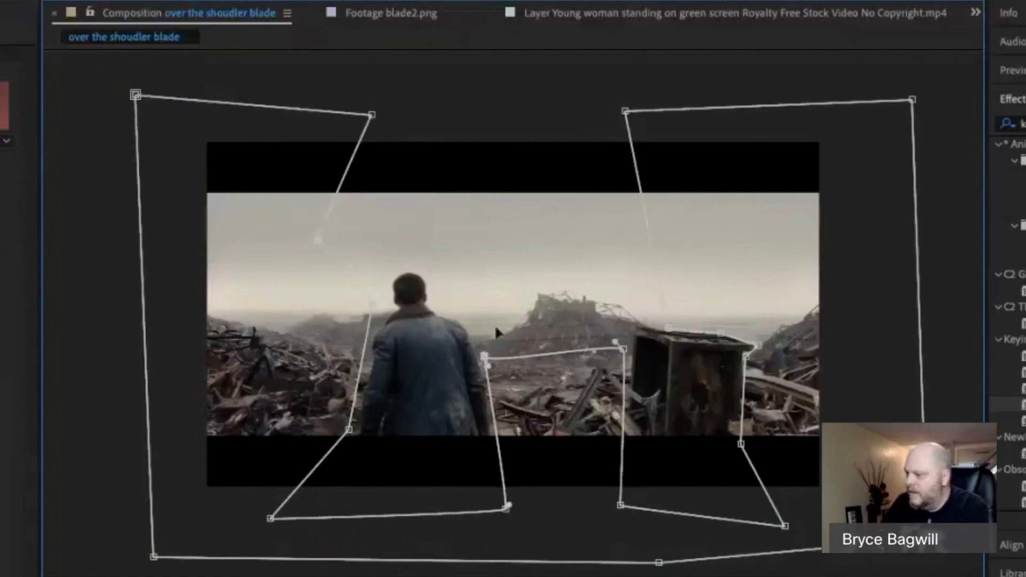
Nudge the mask point at the man's right side and deselect the layer to check the masked composite.
mouse_move(485, 356)
mouse_down()
mouse_move(515, 253)
mouse_move(560, 230)
mouse_move(452, 308)
mouse_move(592, 256)
mouse_move(556, 268)
mouse_move(568, 261)
mouse_move(531, 303)
mouse_move(504, 358)
mouse_move(491, 361)
mouse_move(530, 420)
mouse_move(526, 398)
mouse_move(542, 413)
mouse_move(485, 357)
mouse_up()
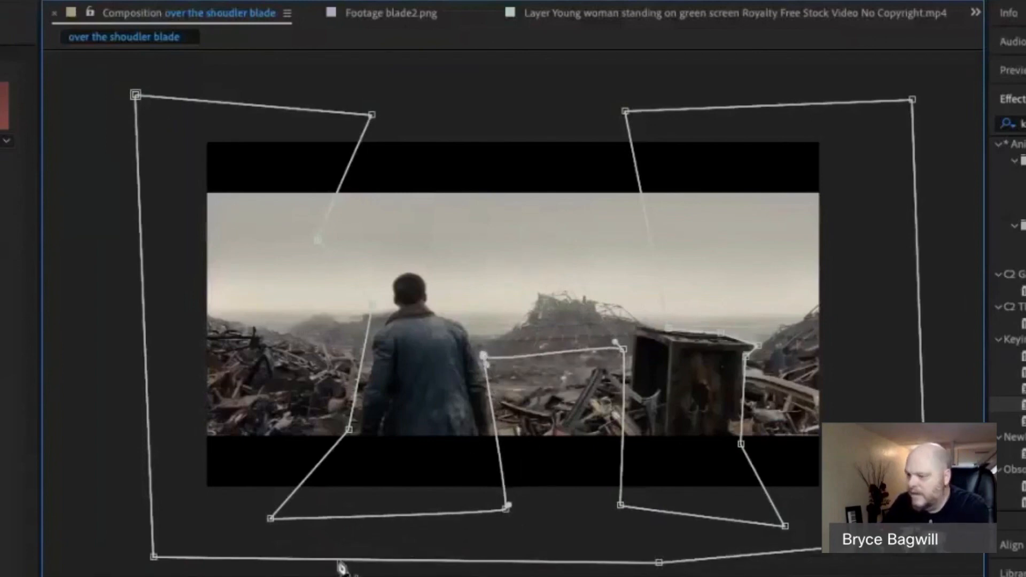
click(481, 576)
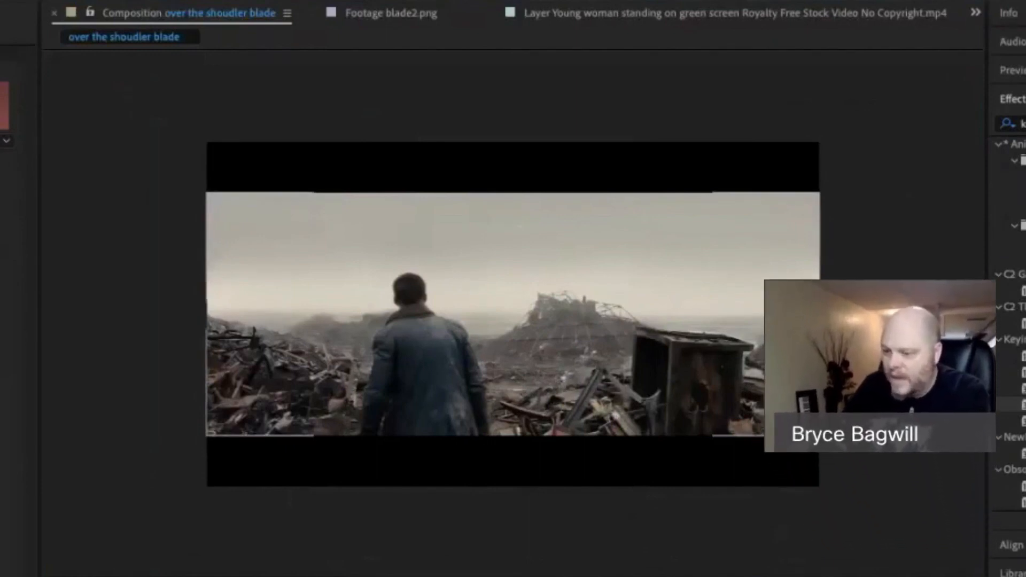
click(430, 388)
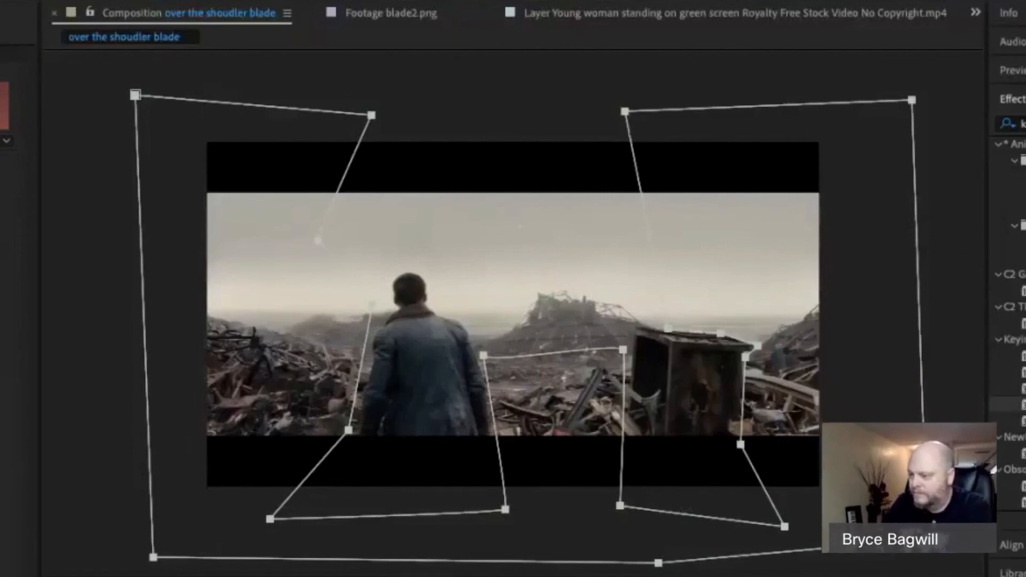
key(ctrl+shift+a)
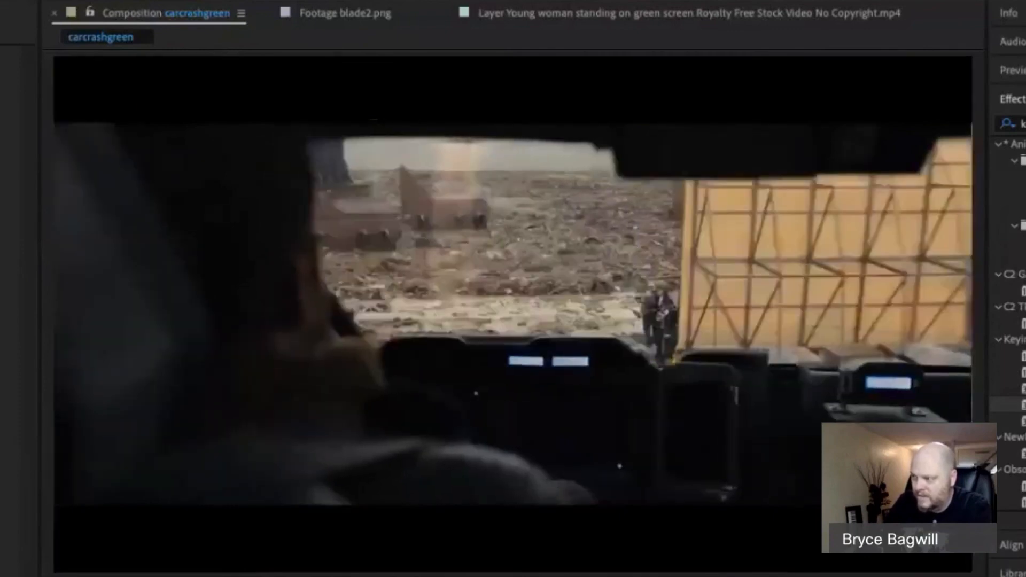
Review the carcrashgreen and car crash 2 compositions and open the space composition with its layers in view.
key(space)
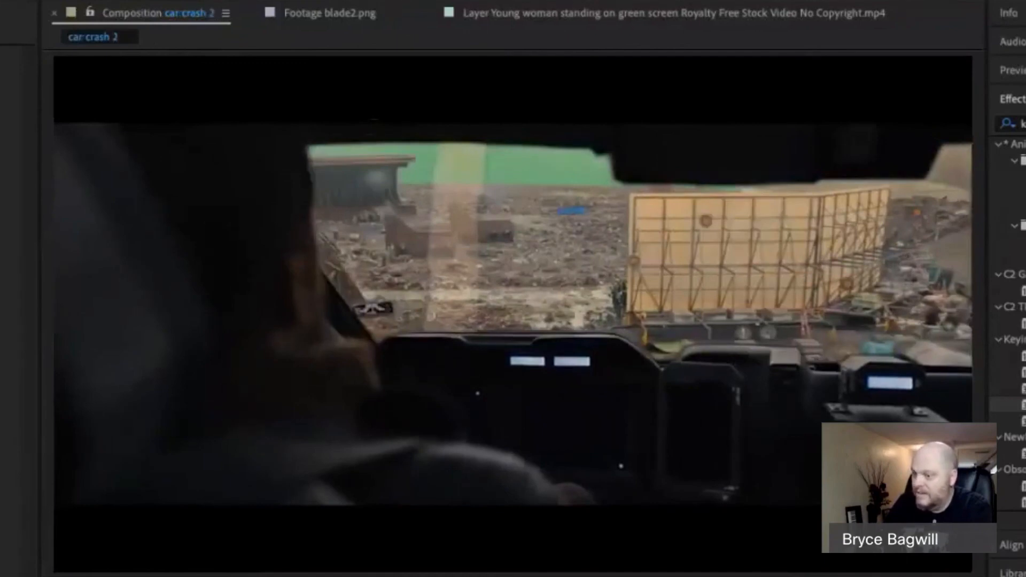
key(shift+Escape)
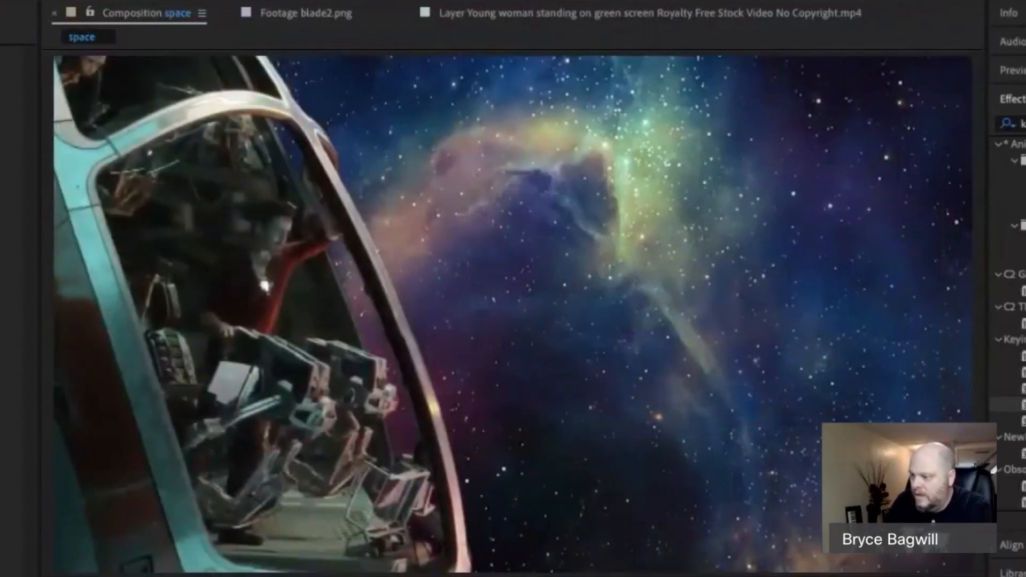
drag(397, 570, 419, 472)
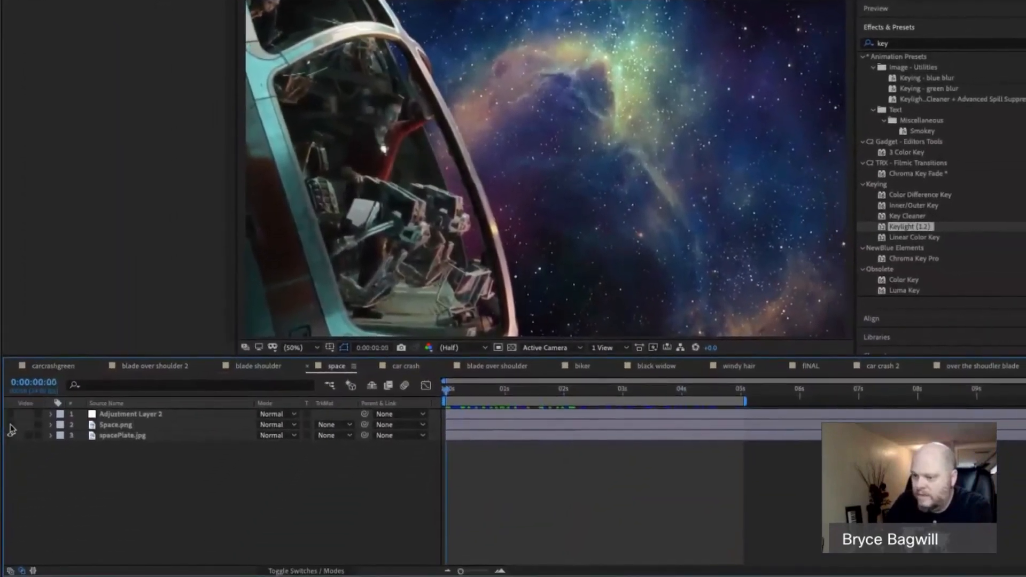
Hide Space.png and scrub through the first five seconds to examine the motion of the spacePlate.jpg background alone.
click(10, 424)
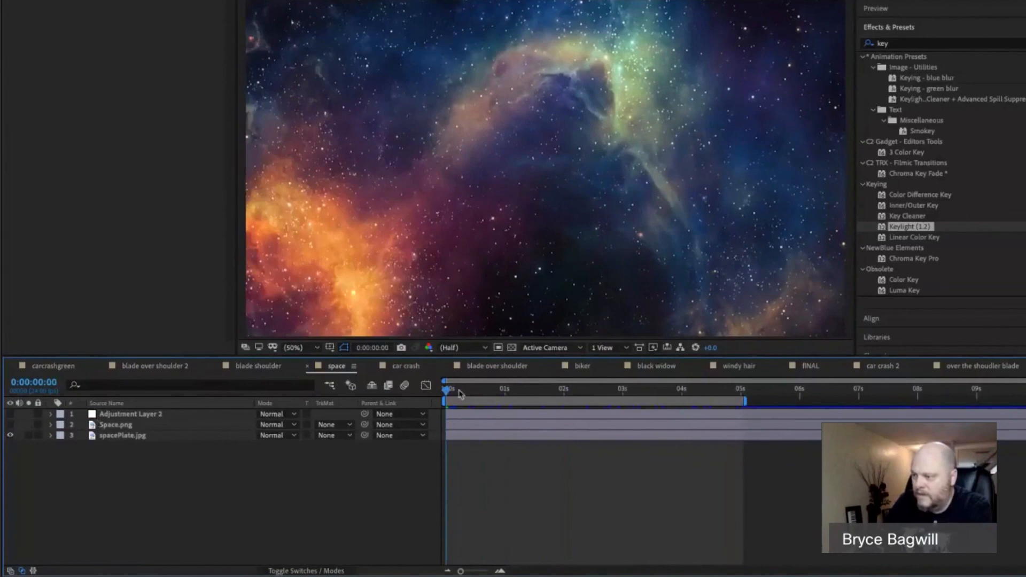
drag(459, 394, 756, 398)
key(space)
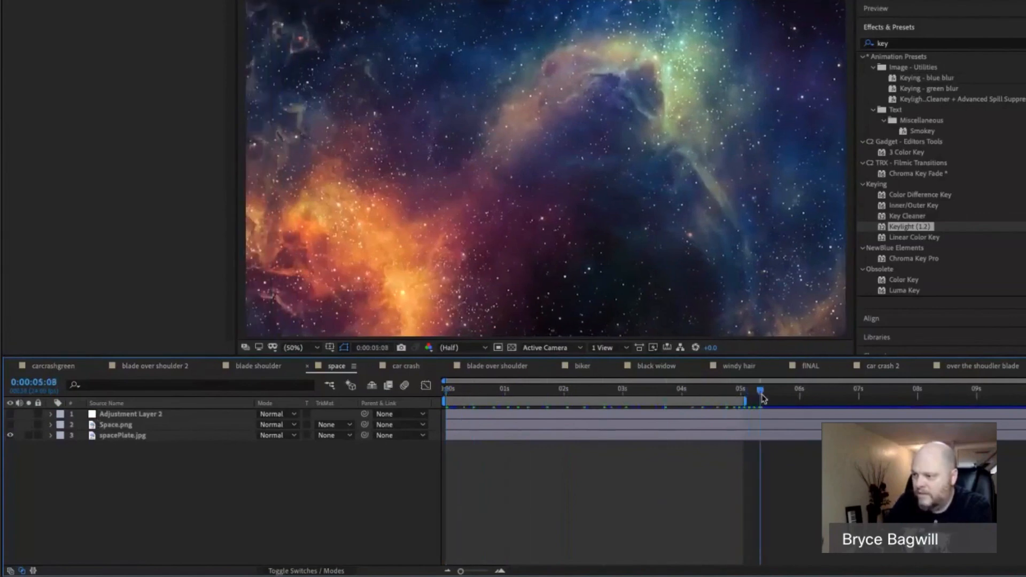
drag(622, 403, 719, 398)
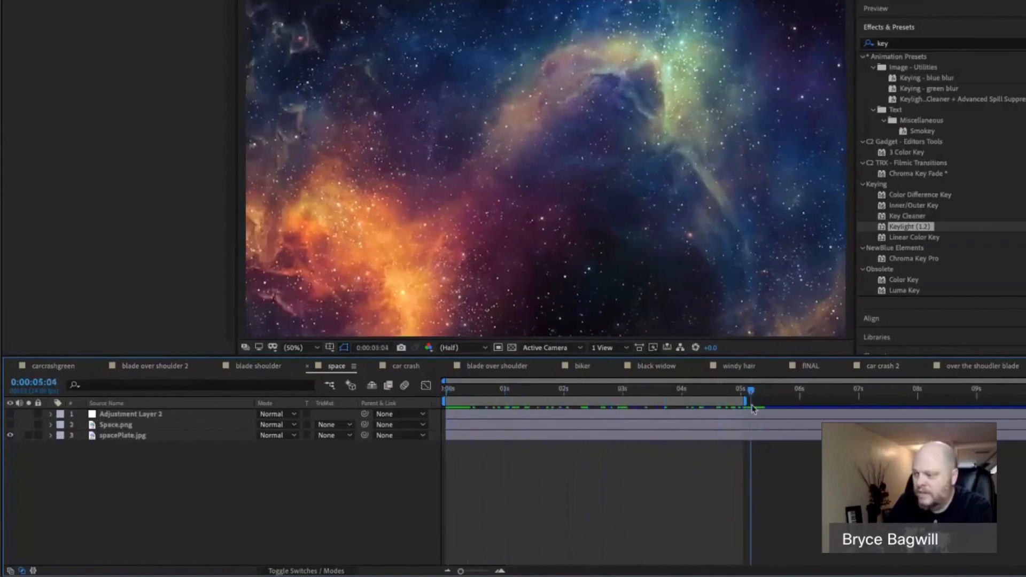
key(space)
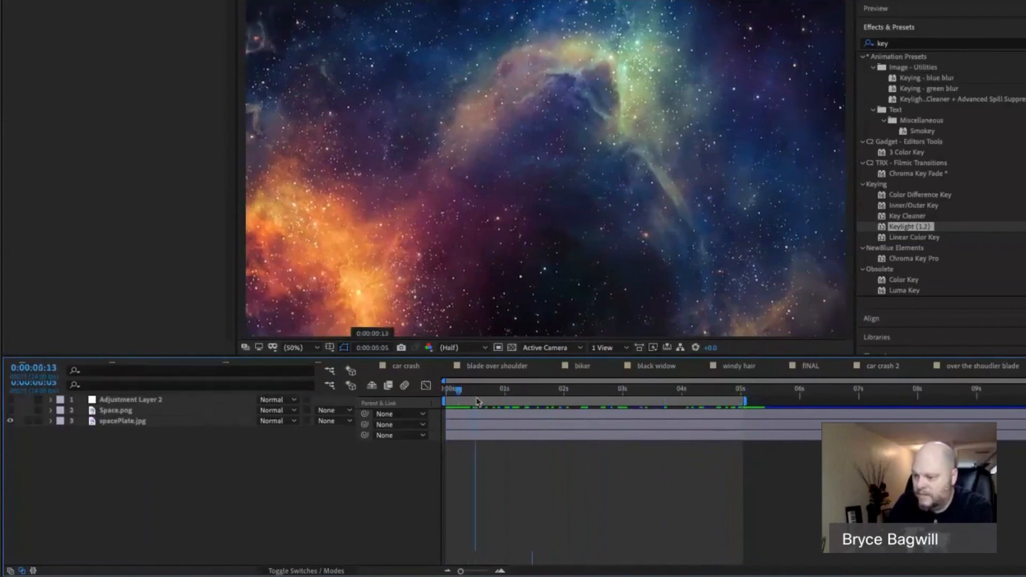
Reveal the keyframed properties of spacePlate.jpg, collapse its Lens Flare group and examine the Position keyframes back to the first frame.
click(142, 416)
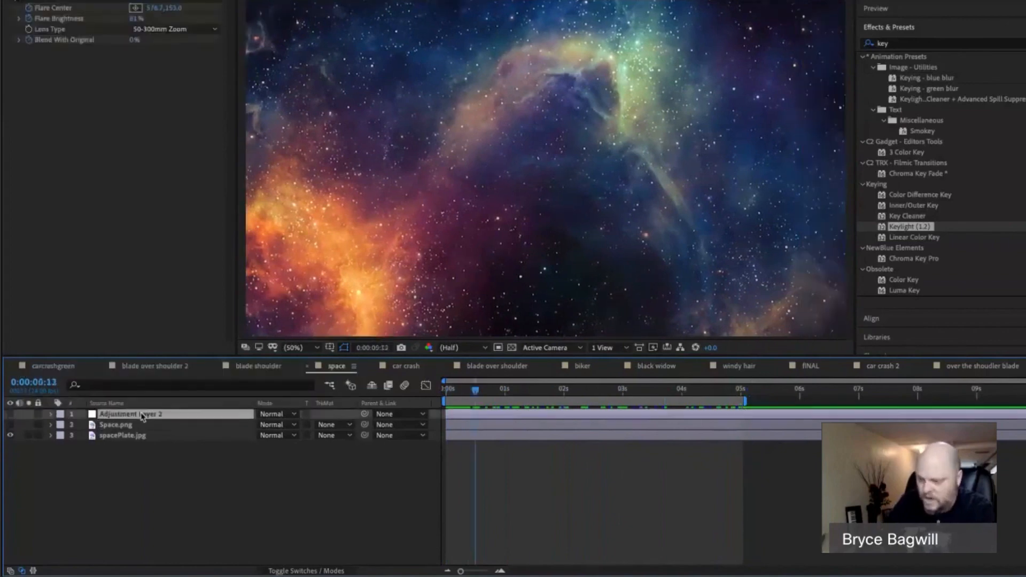
click(201, 434)
key(u)
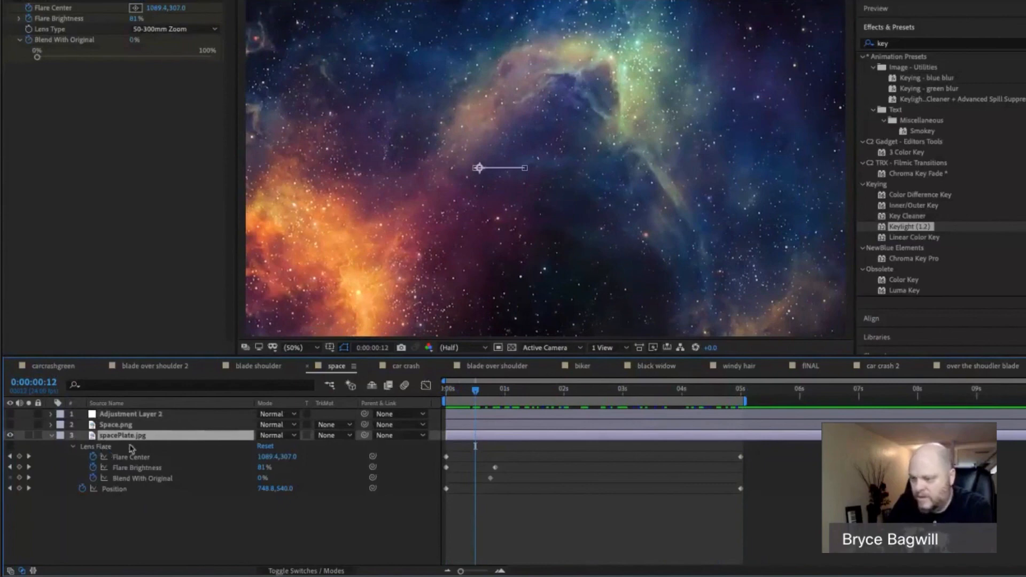
click(73, 447)
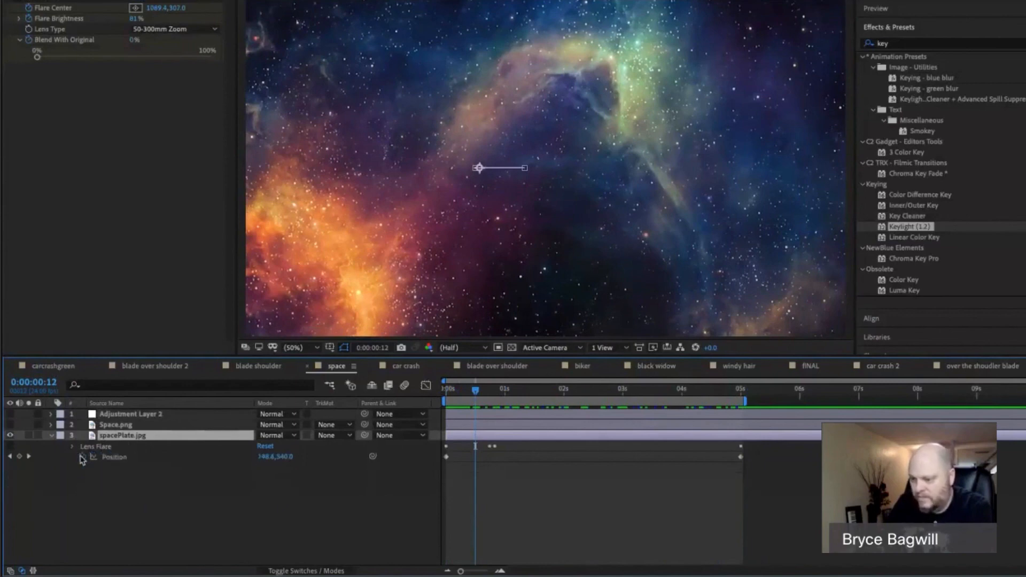
click(107, 457)
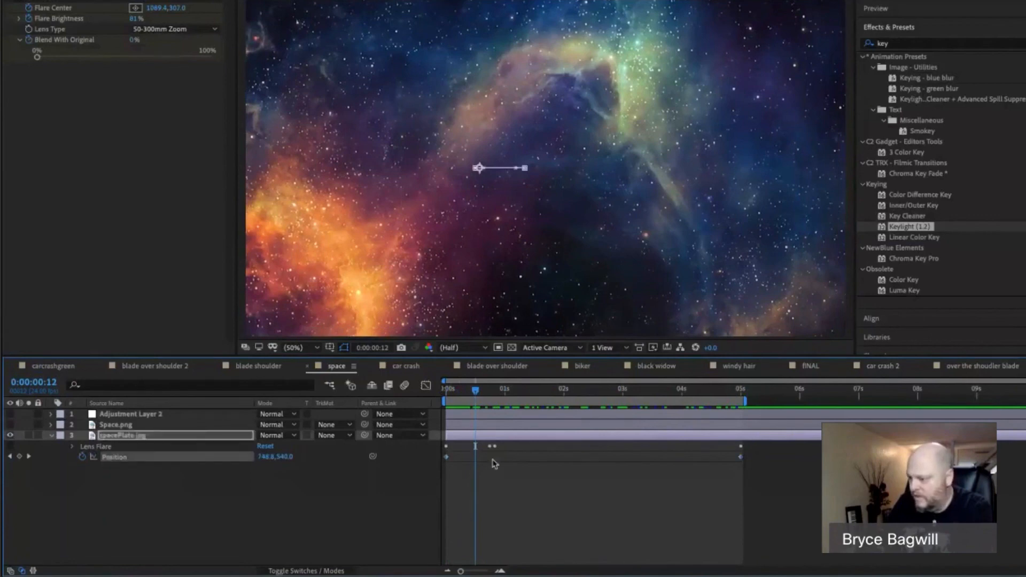
drag(473, 393, 303, 381)
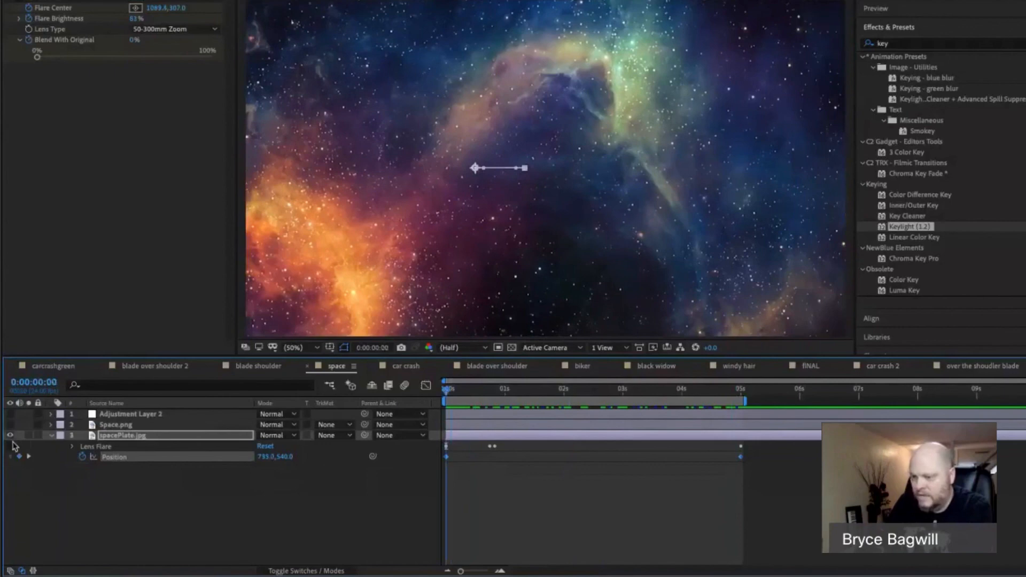
Make Space.png visible again and solo it briefly to inspect the keyed spacecraft without the background.
click(10, 425)
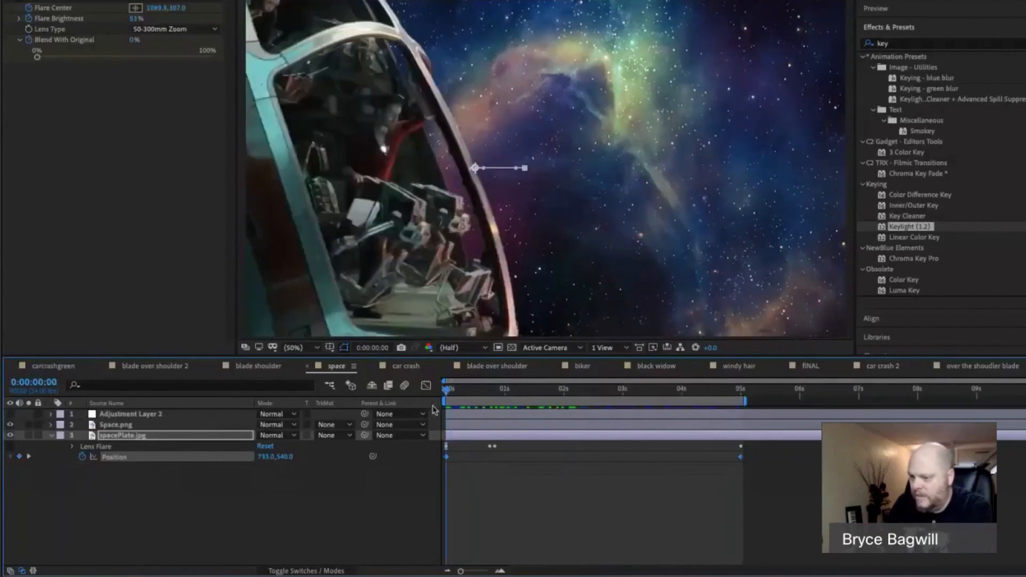
click(29, 424)
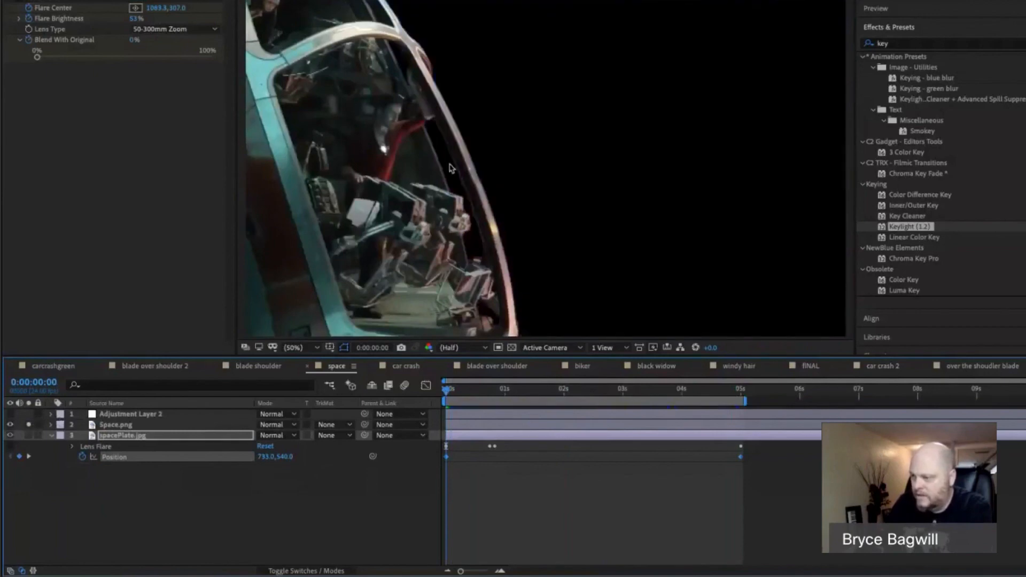
click(29, 425)
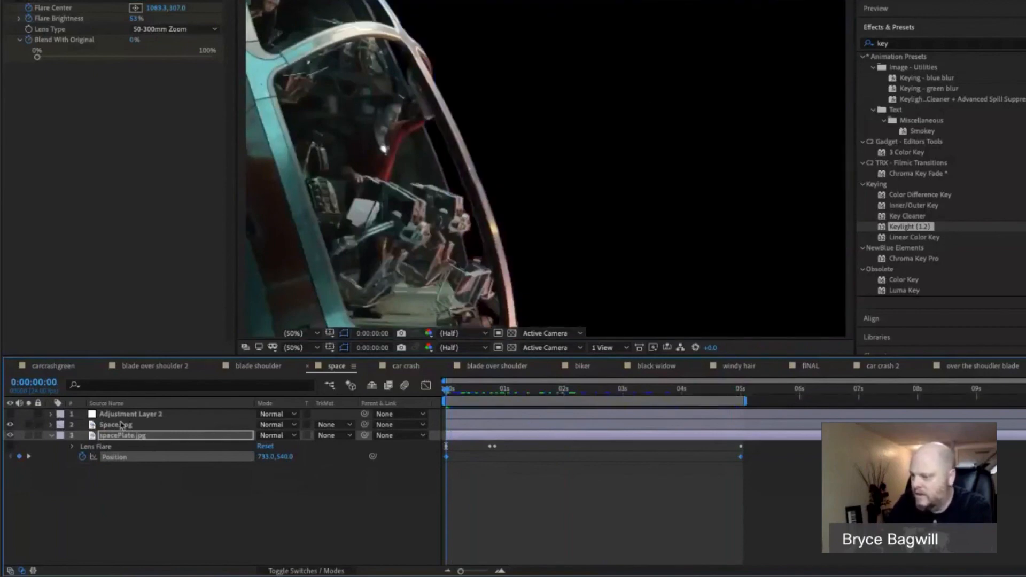
drag(474, 395, 299, 404)
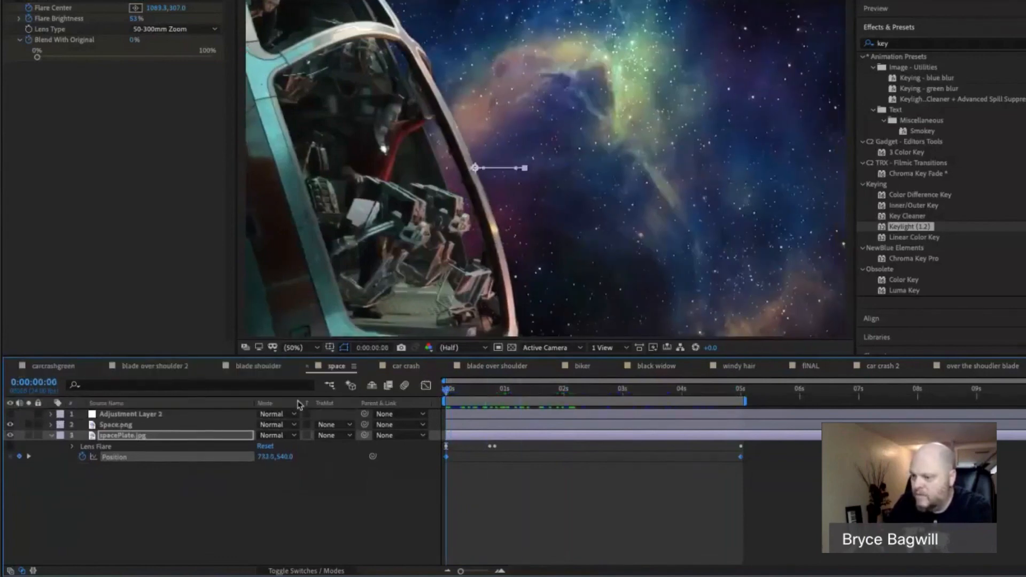
Hide spacePlate.jpg and reveal the Position keyframes of Space.png to examine the spacecraft's own motion.
click(10, 435)
mouse_move(457, 393)
mouse_down()
mouse_move(575, 392)
mouse_move(456, 390)
mouse_up()
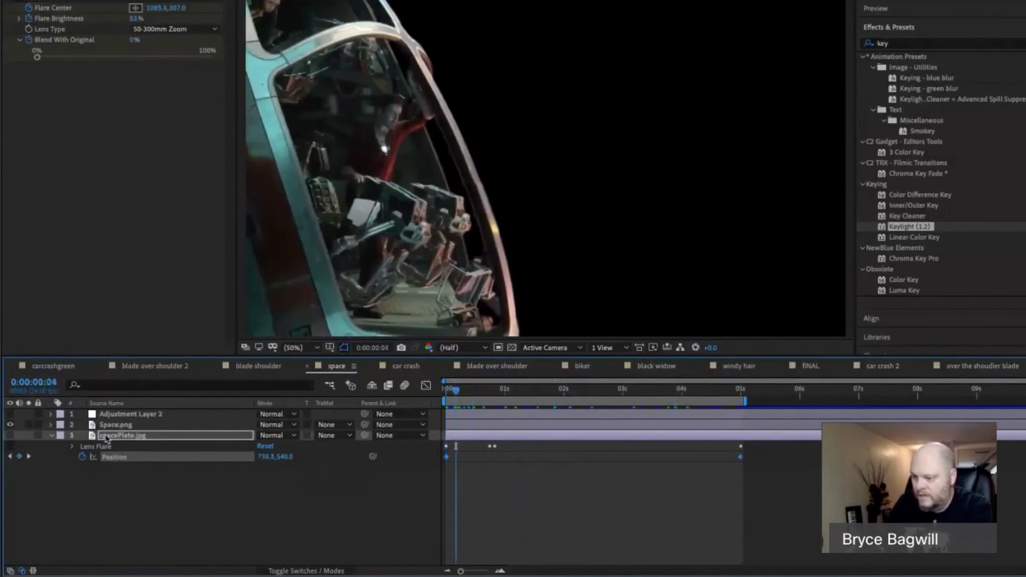
click(109, 427)
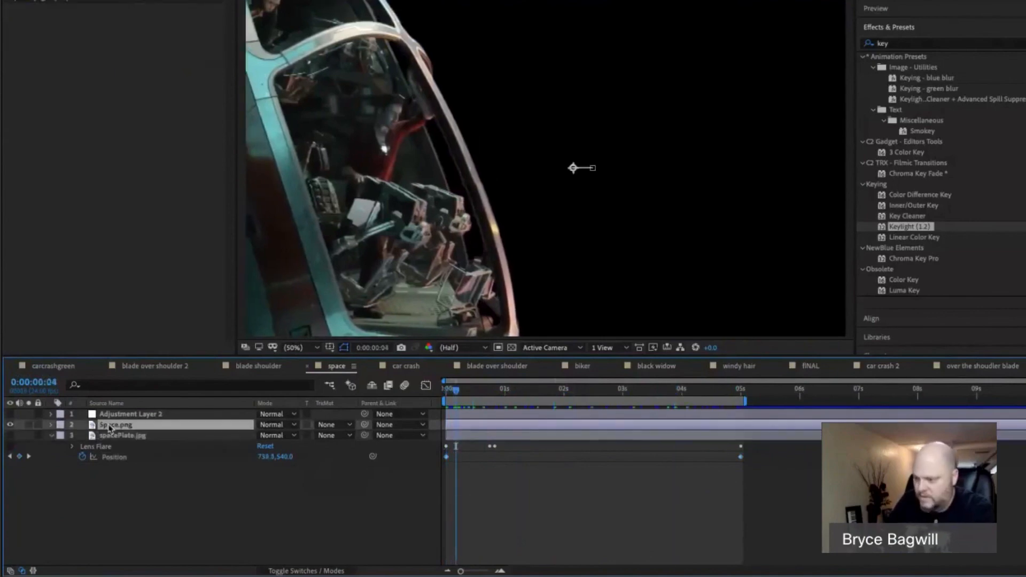
key(p)
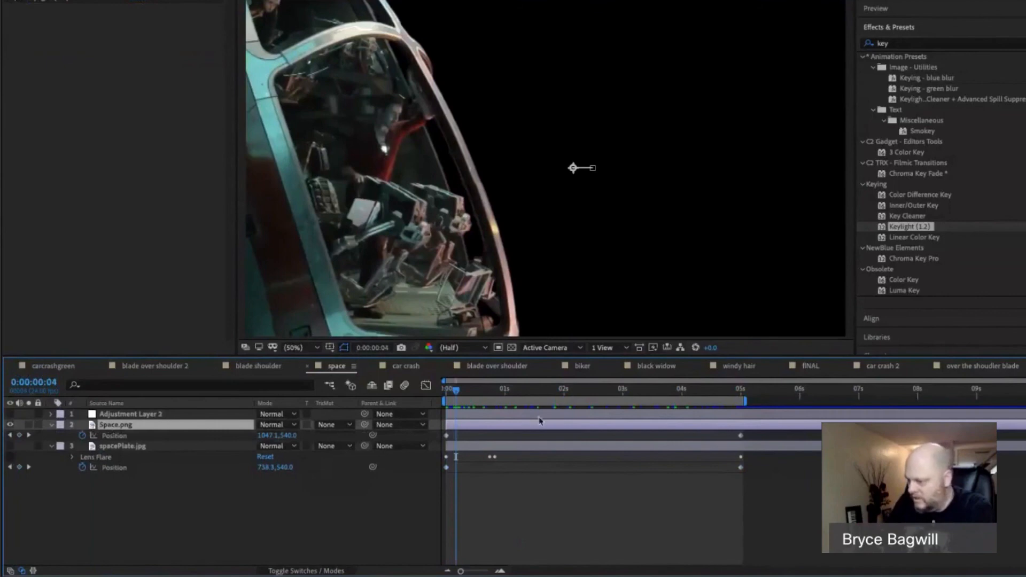
key(space)
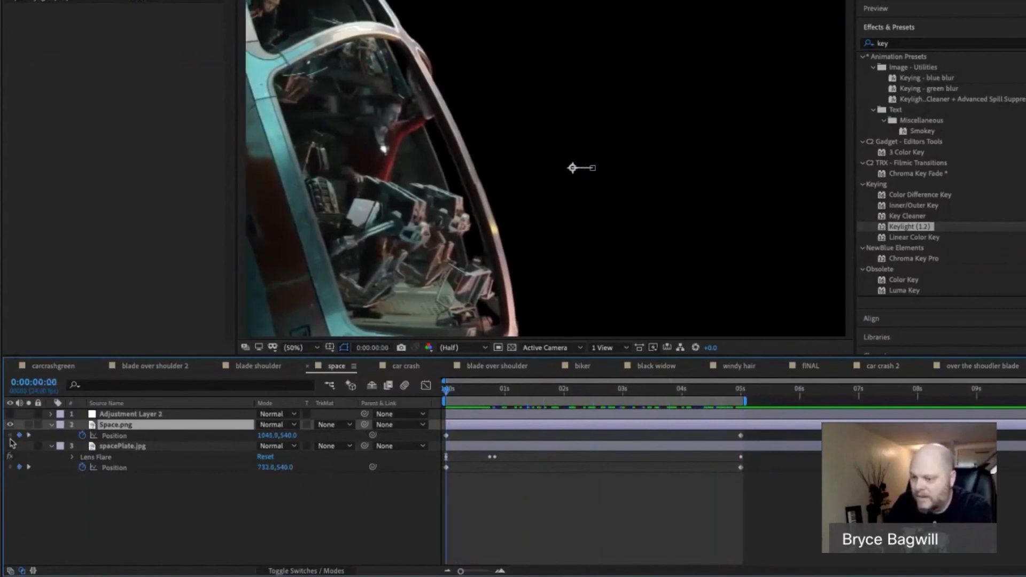
Make spacePlate.jpg visible again and preview the spacecraft and nebula moving together.
click(9, 446)
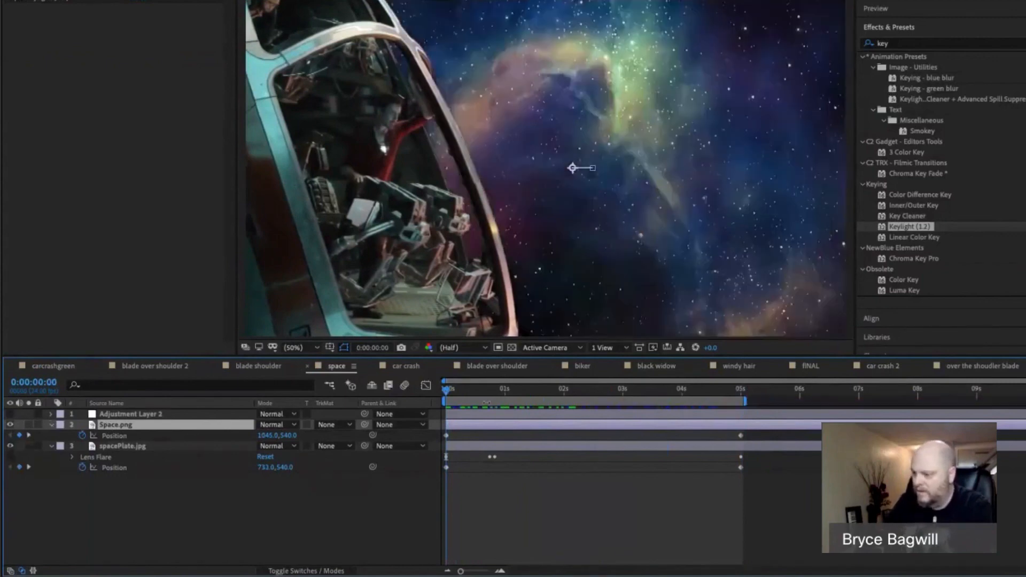
key(space)
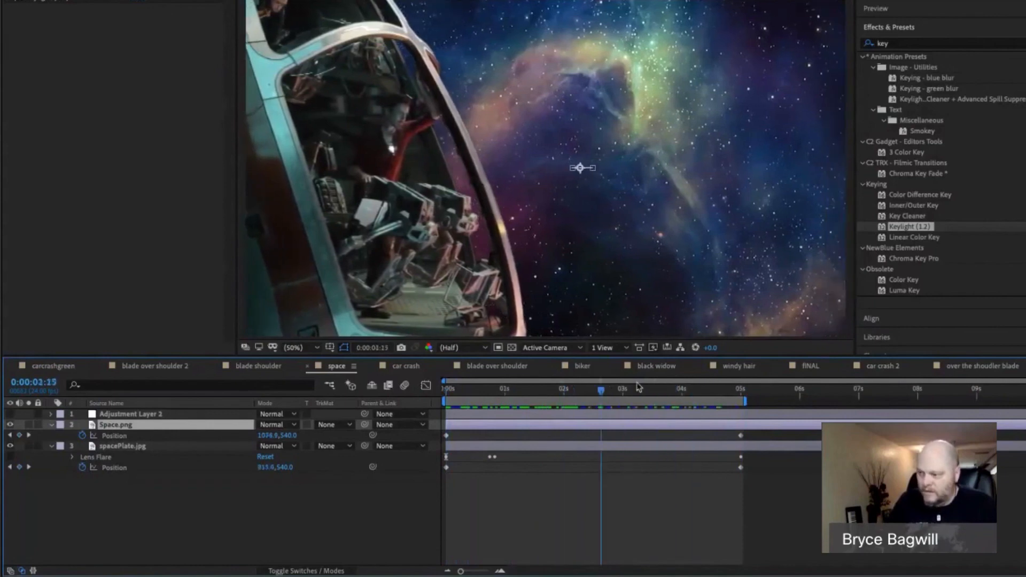
click(582, 390)
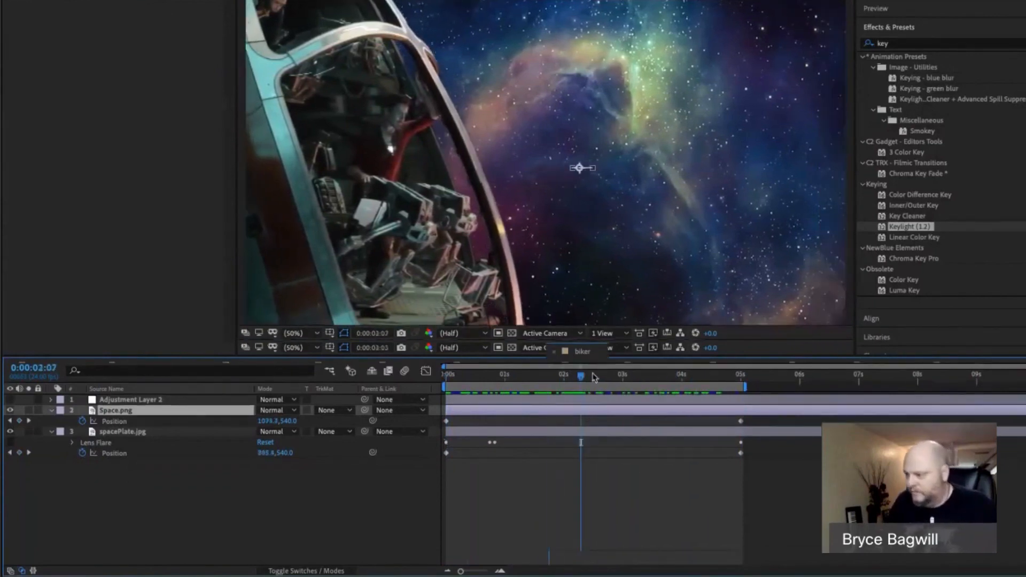
key(space)
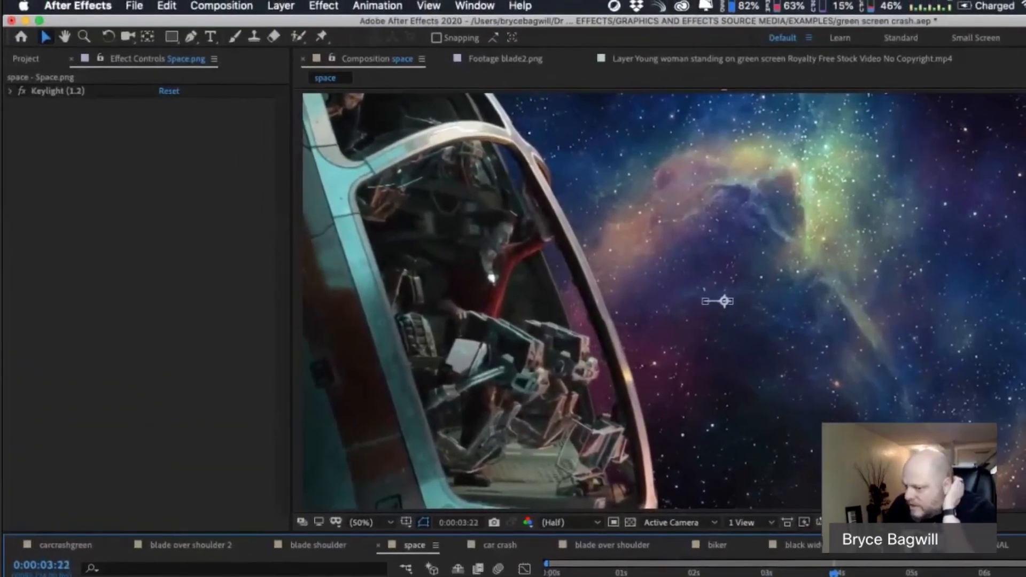
Make Adjustment Layer 2 visible, reveal its Lens Flare keyframes and scrub back to the first frame to check the flare.
click(235, 575)
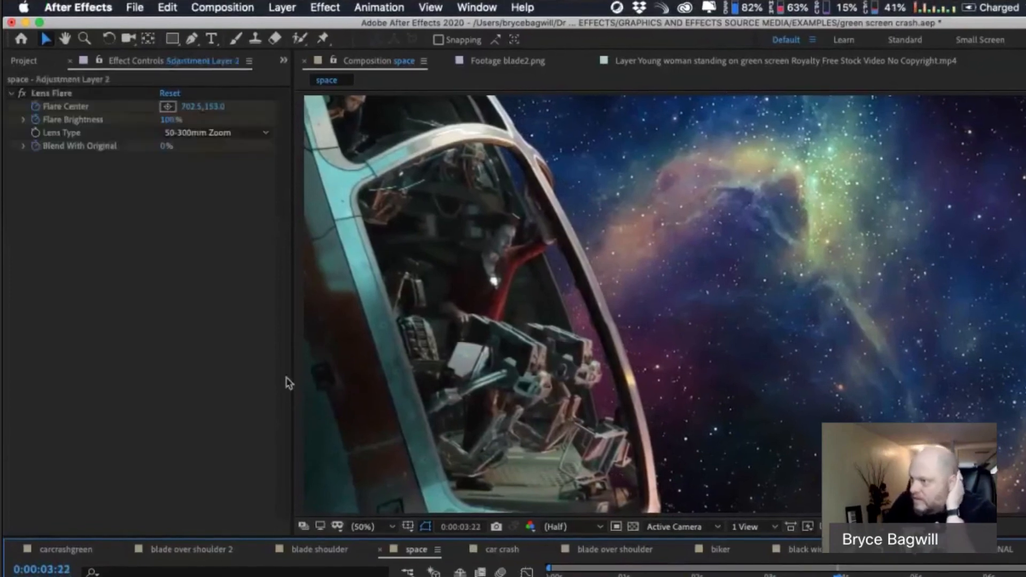
click(279, 9)
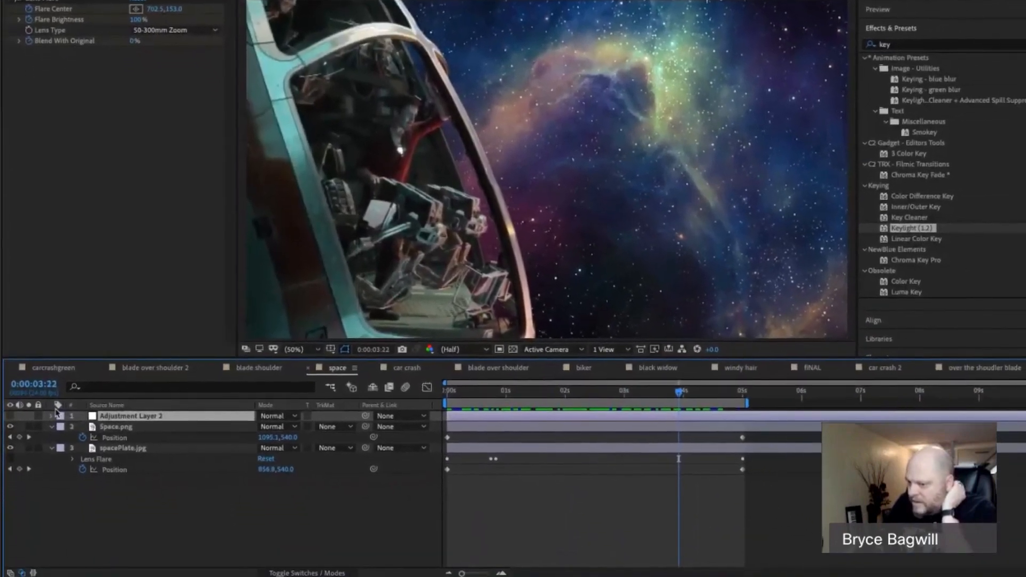
click(10, 416)
drag(549, 394, 505, 394)
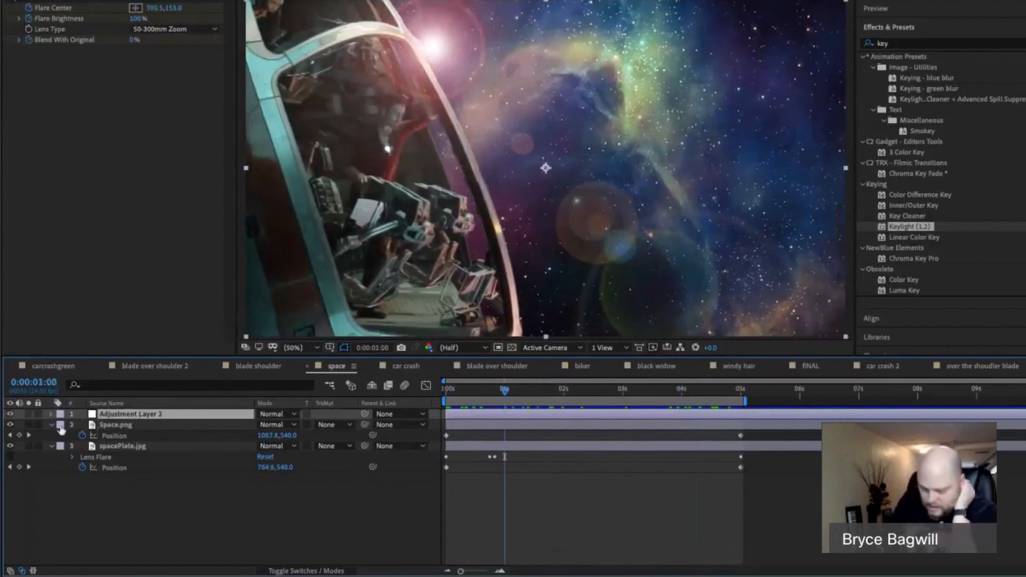
key(u)
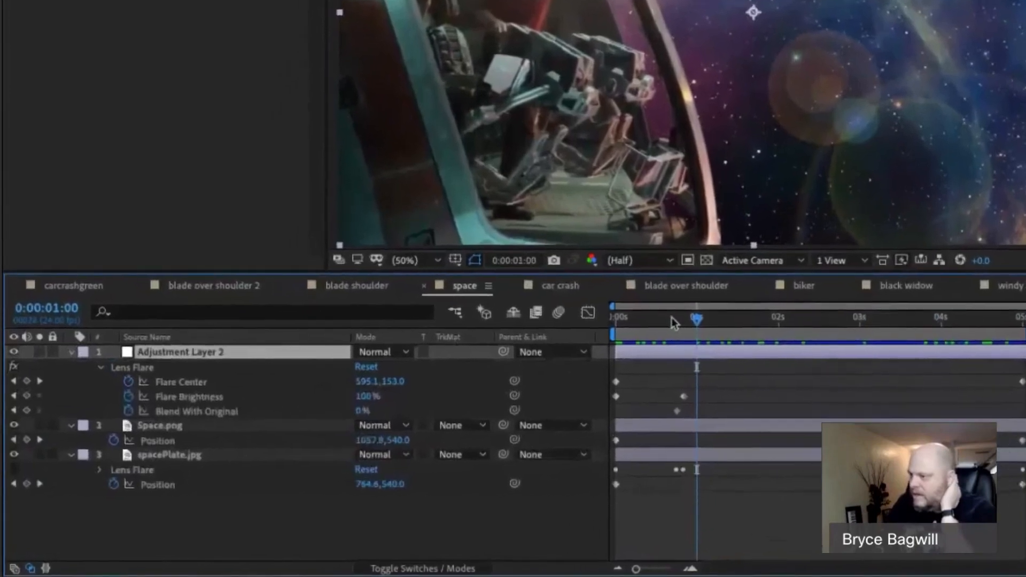
drag(675, 321, 609, 323)
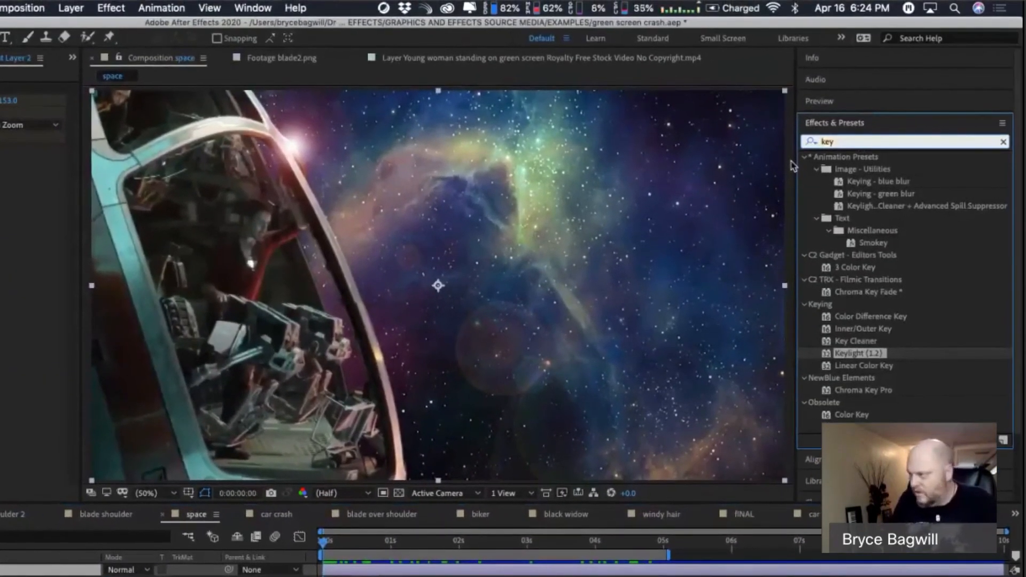
Search the effects for "flare" and select Lens Flare in the Generate category.
key(BackSpace)
key(BackSpace)
key(BackSpace)
text(flare)
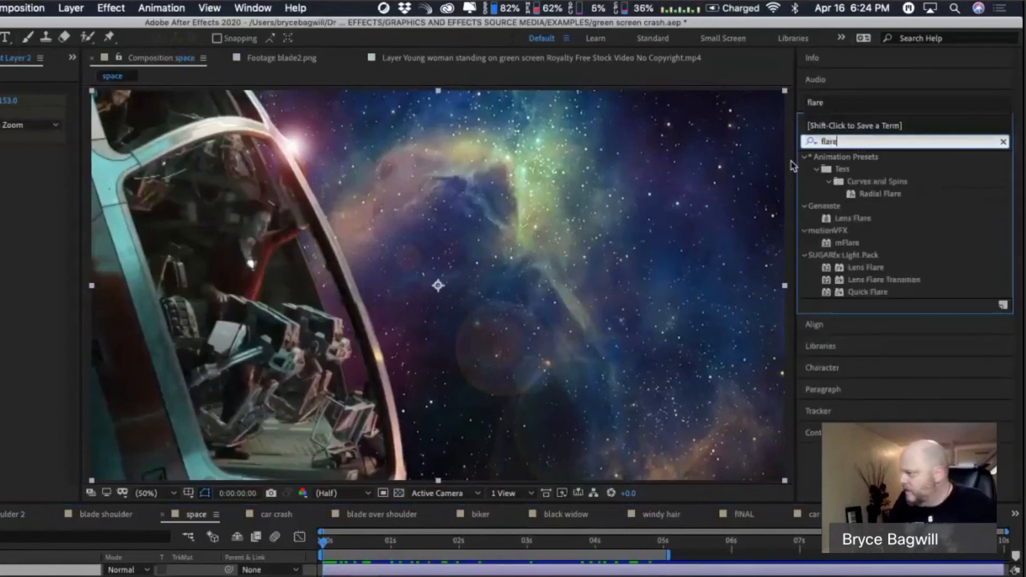
click(853, 219)
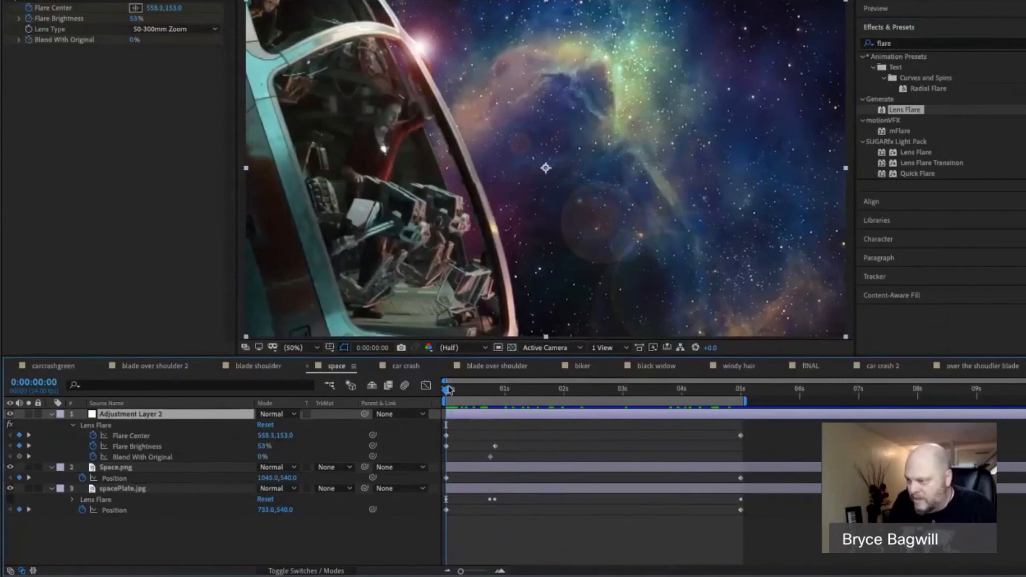
Scrub the space composition between its first and last frames to examine how the lens flare's position and brightness change.
mouse_move(449, 390)
mouse_down()
mouse_move(509, 392)
mouse_move(441, 391)
mouse_up()
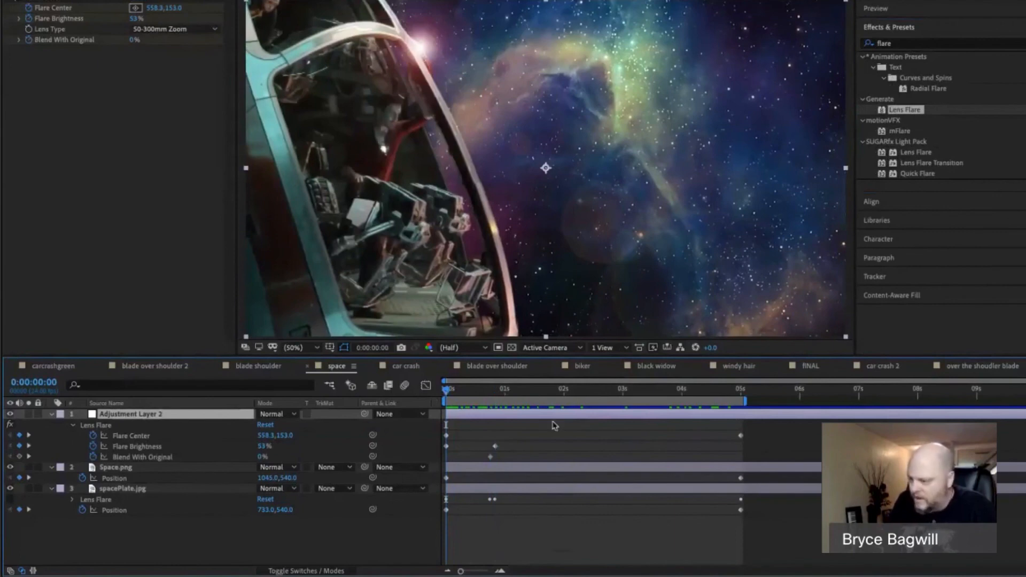
drag(454, 396, 741, 390)
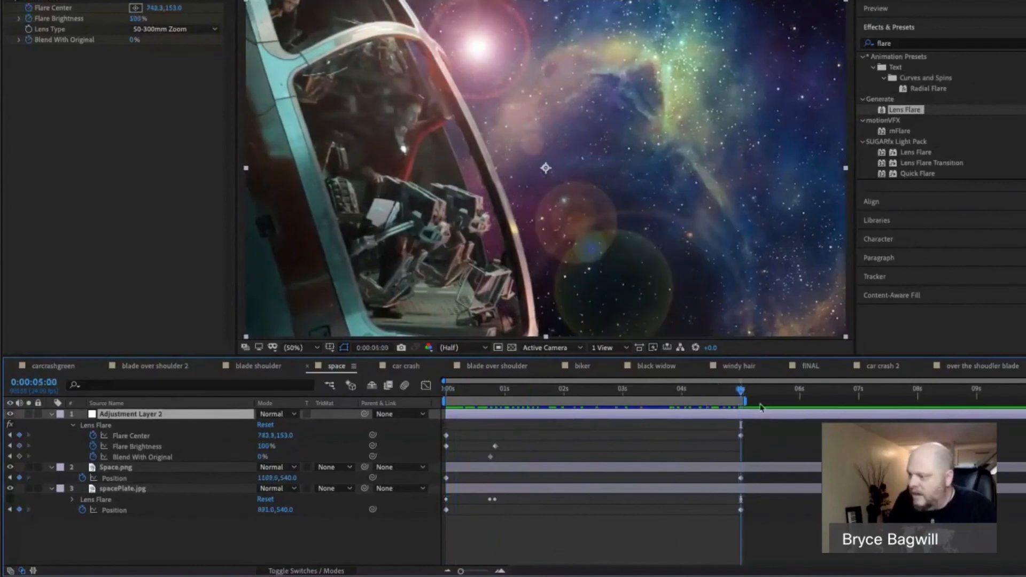
drag(740, 391, 445, 391)
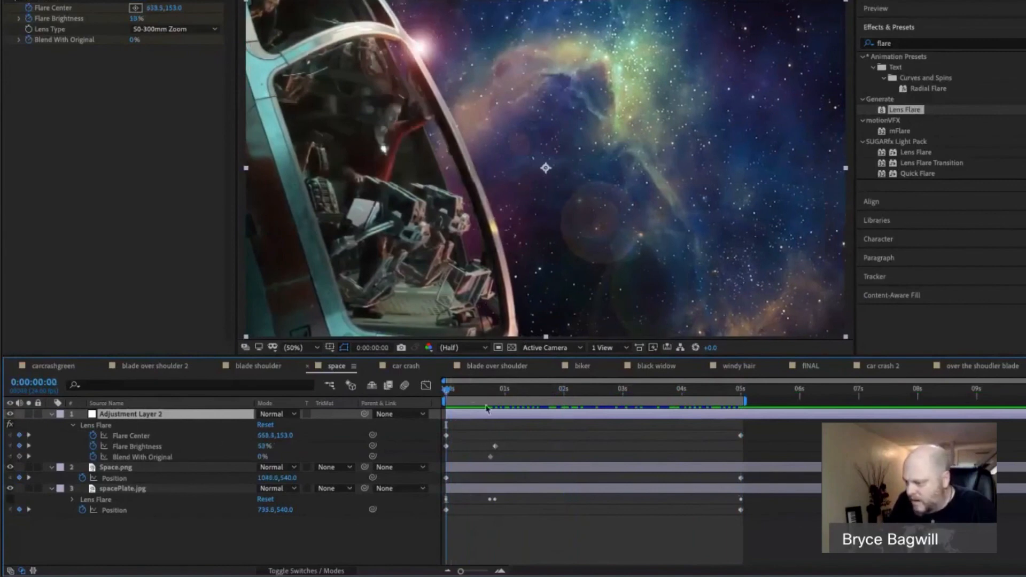
drag(464, 393, 434, 395)
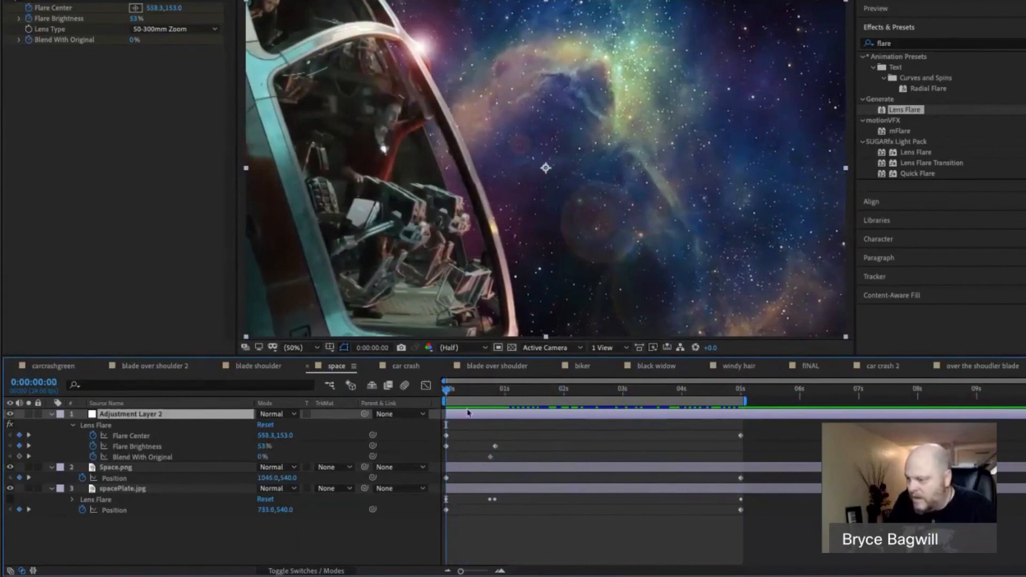
drag(458, 394, 544, 396)
key(Home)
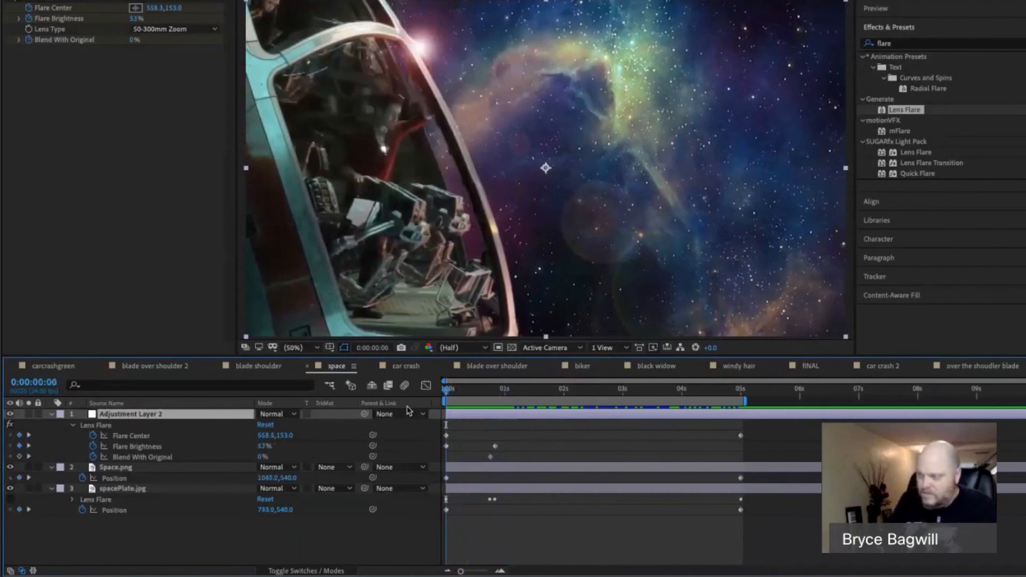
Play back the space composition and scrub through it to review the flare moving with the spacecraft and nebula.
key(space)
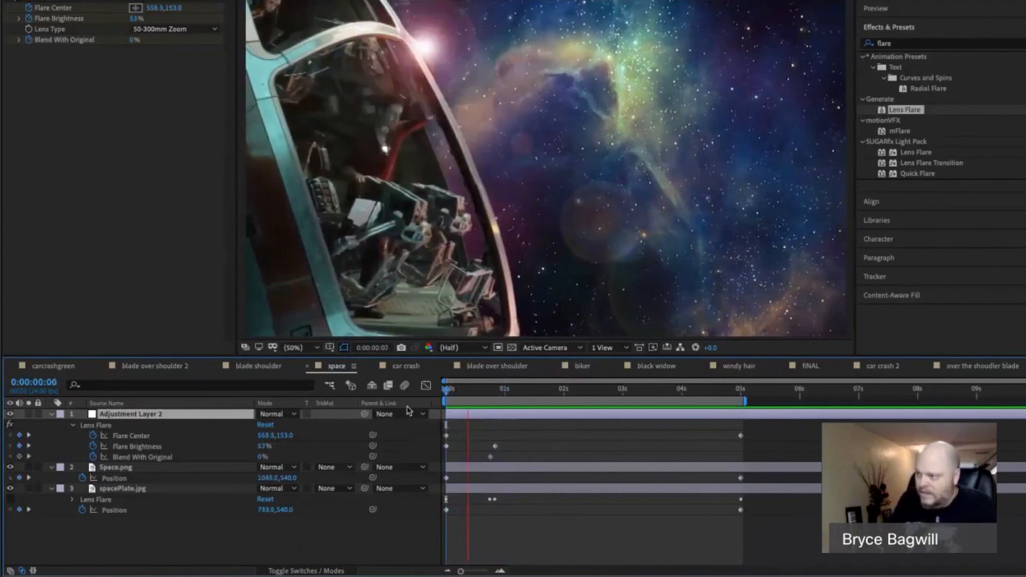
key(space)
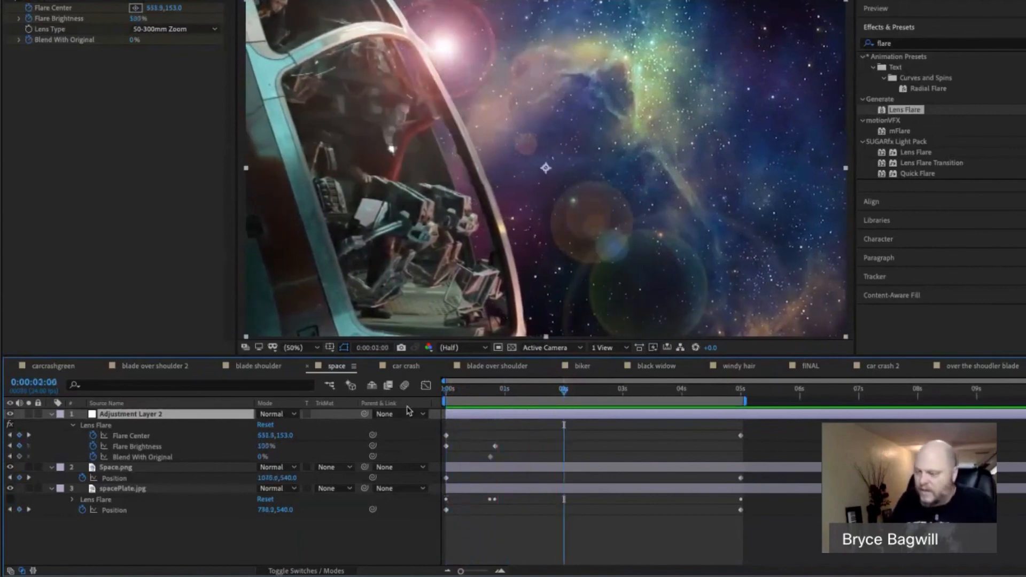
drag(563, 391, 625, 366)
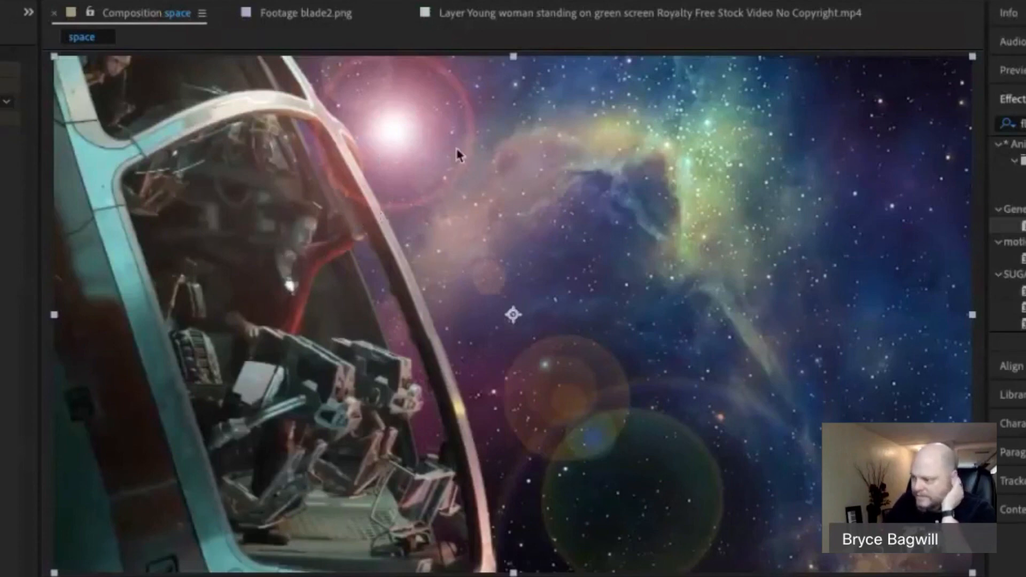
key(space)
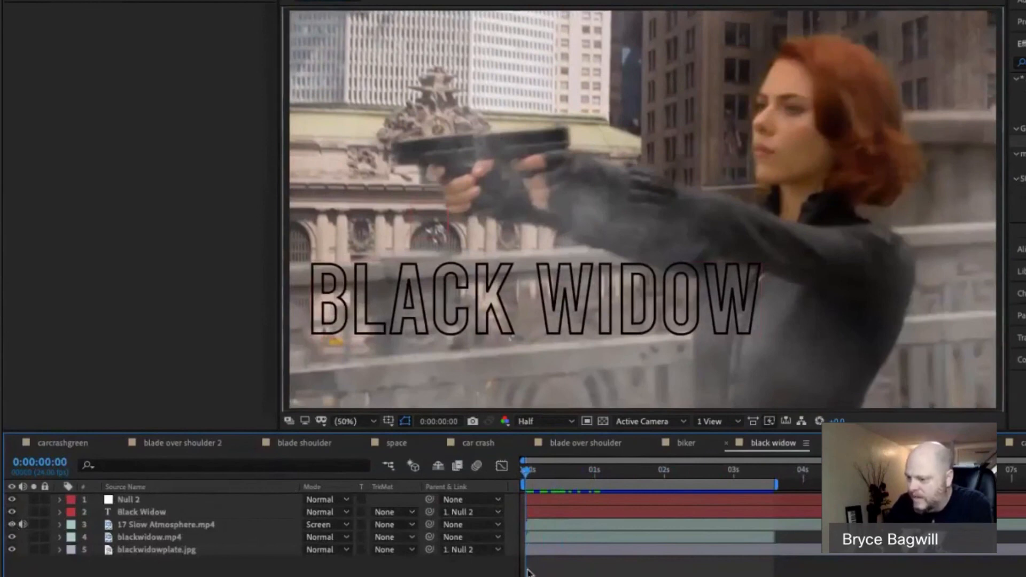
Select blackwidow.mp4 to examine its Keylight settings and scrub through the black widow composite back to the first frame.
click(177, 537)
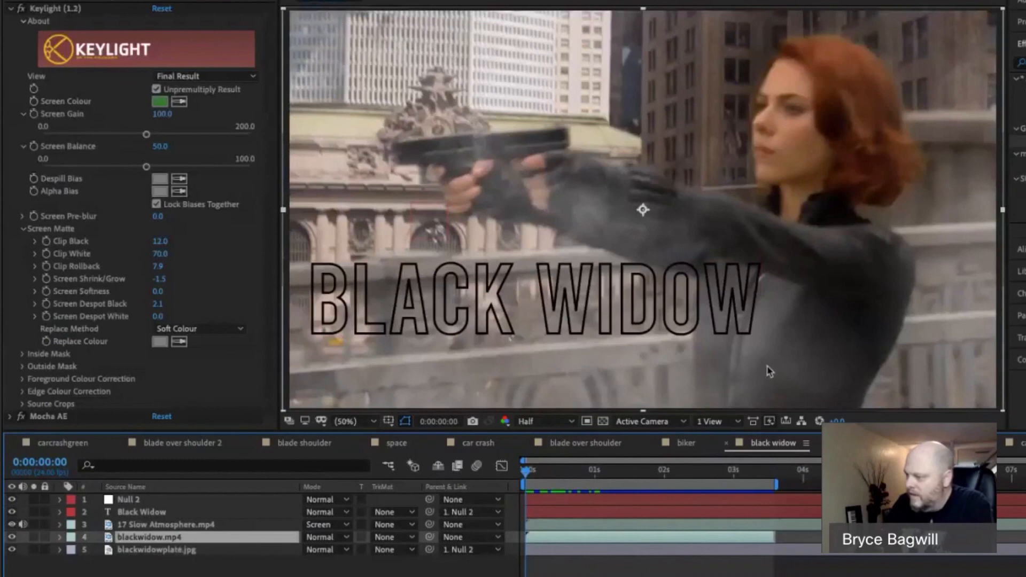
key(space)
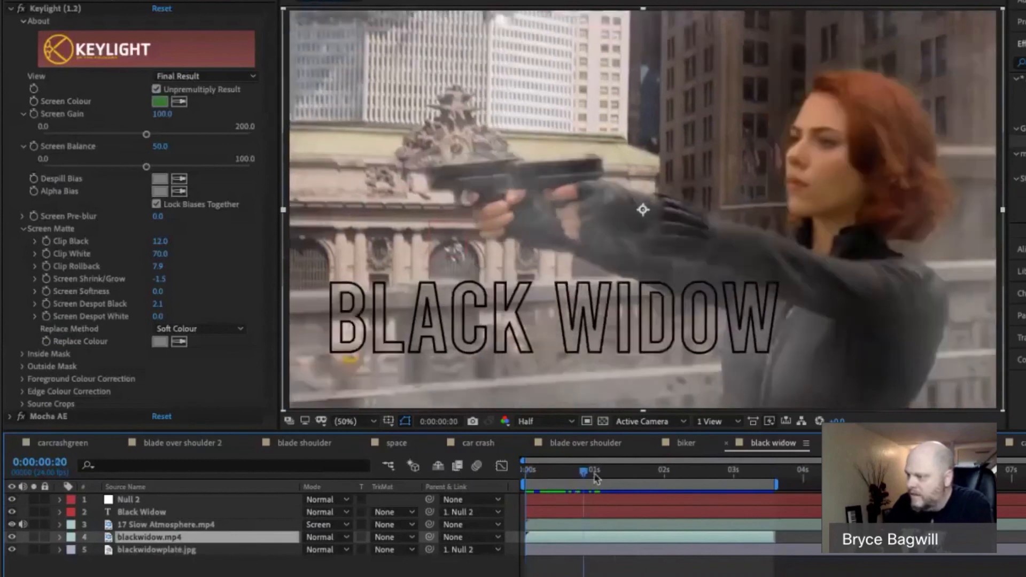
click(647, 471)
drag(664, 474, 519, 473)
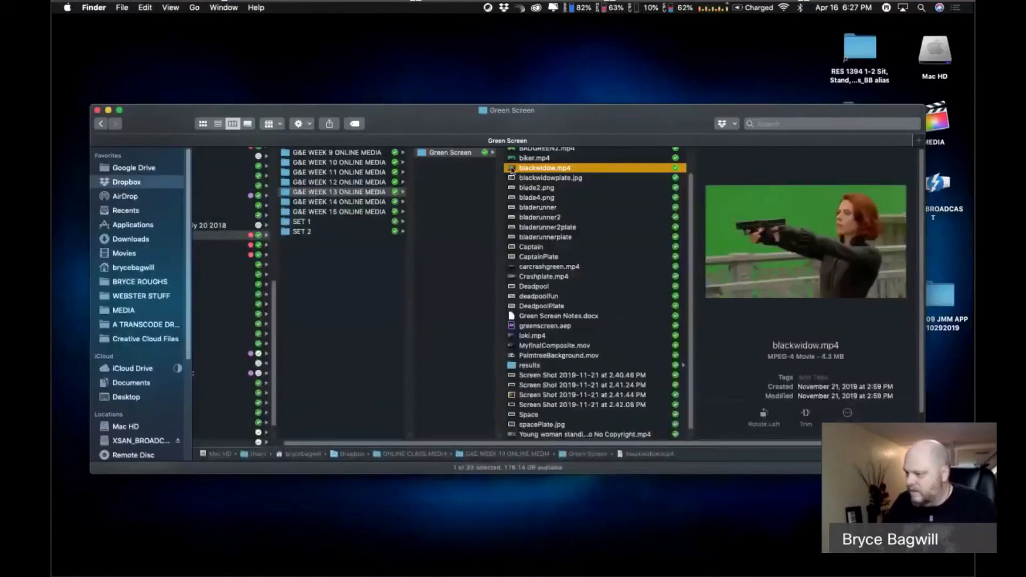
Open the source clip blackwidow.mp4 and the background blackwidowplate.jpg from the Green Screen folder, examine both and close the plate.
key(super+o)
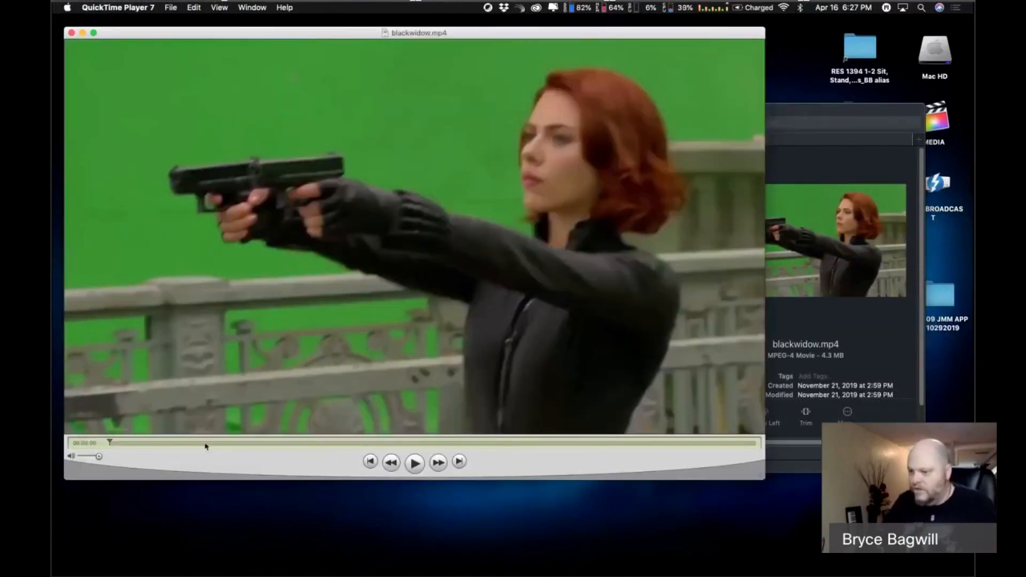
drag(205, 444, 633, 332)
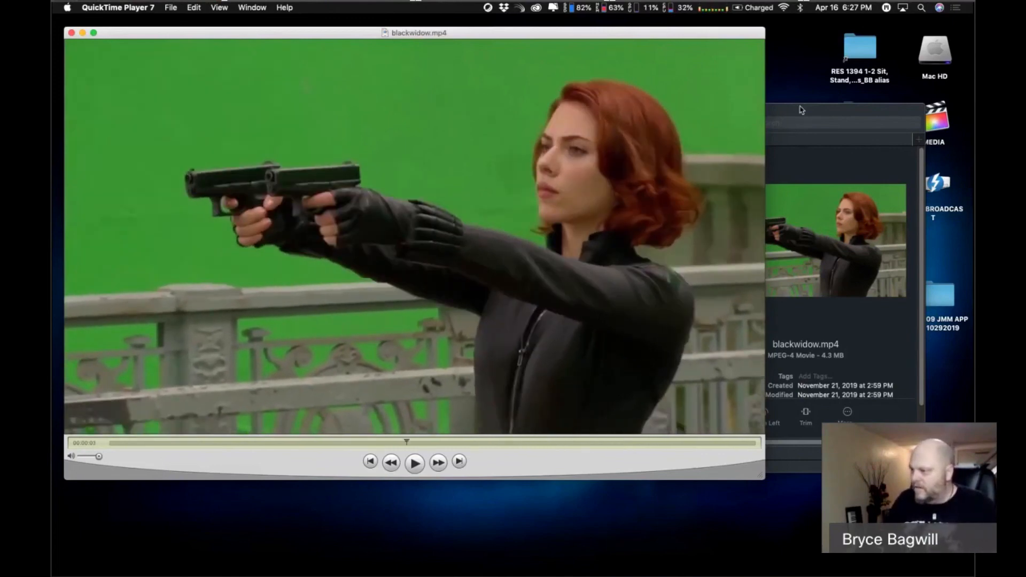
click(801, 109)
click(563, 177)
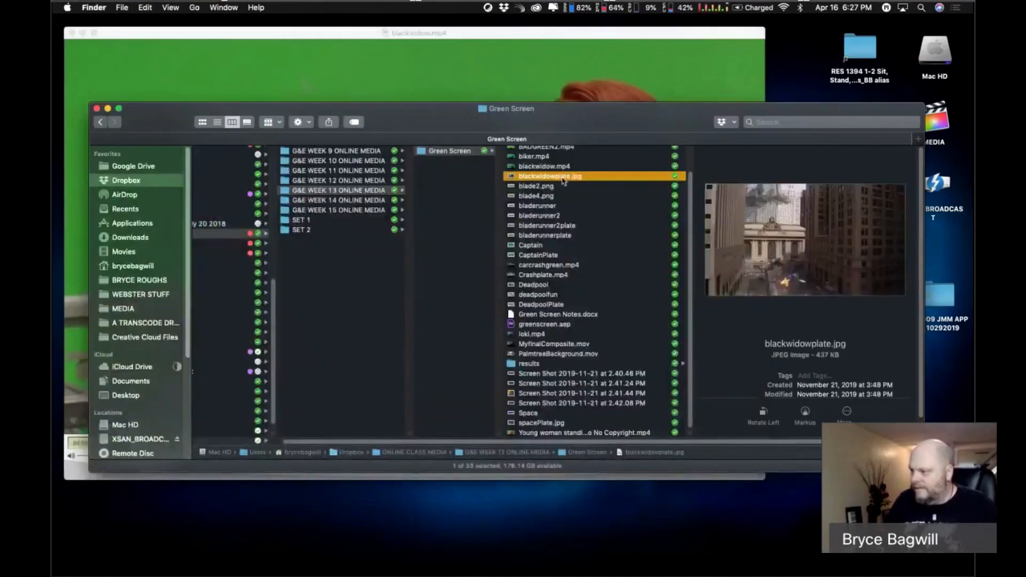
double_click(564, 180)
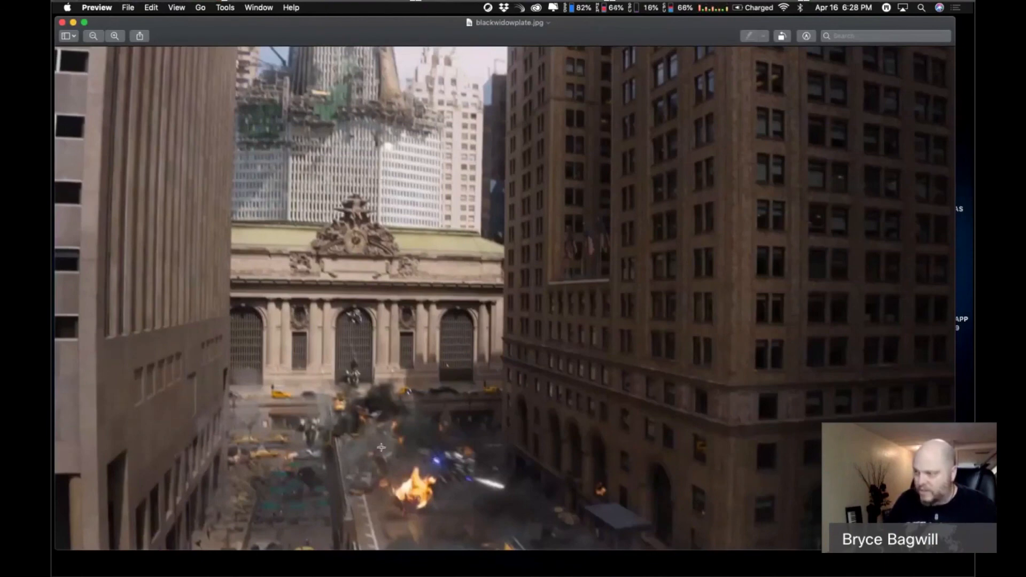
mouse_move(336, 27)
mouse_down()
mouse_move(344, 52)
mouse_move(334, 29)
mouse_up()
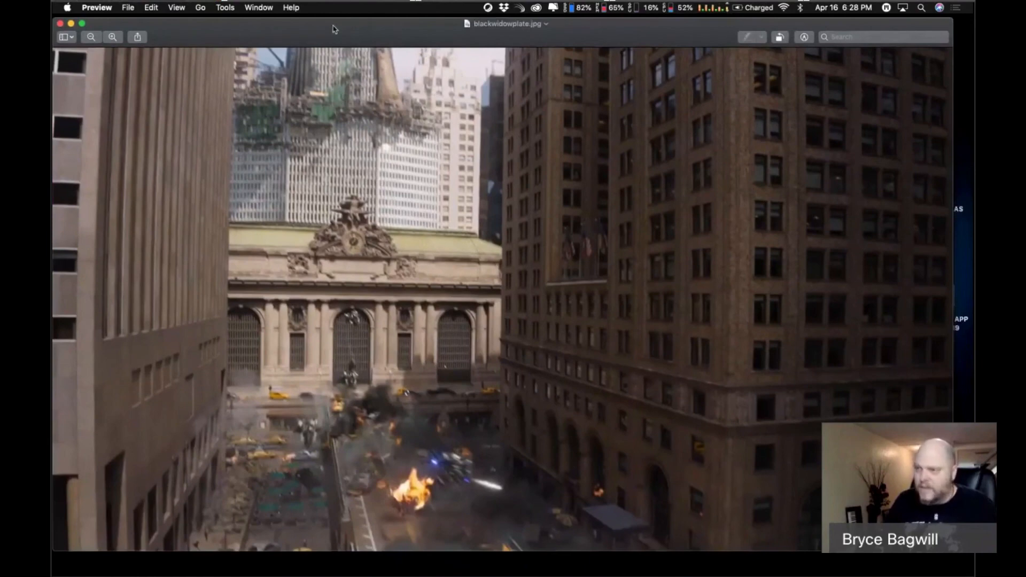
key(super+w)
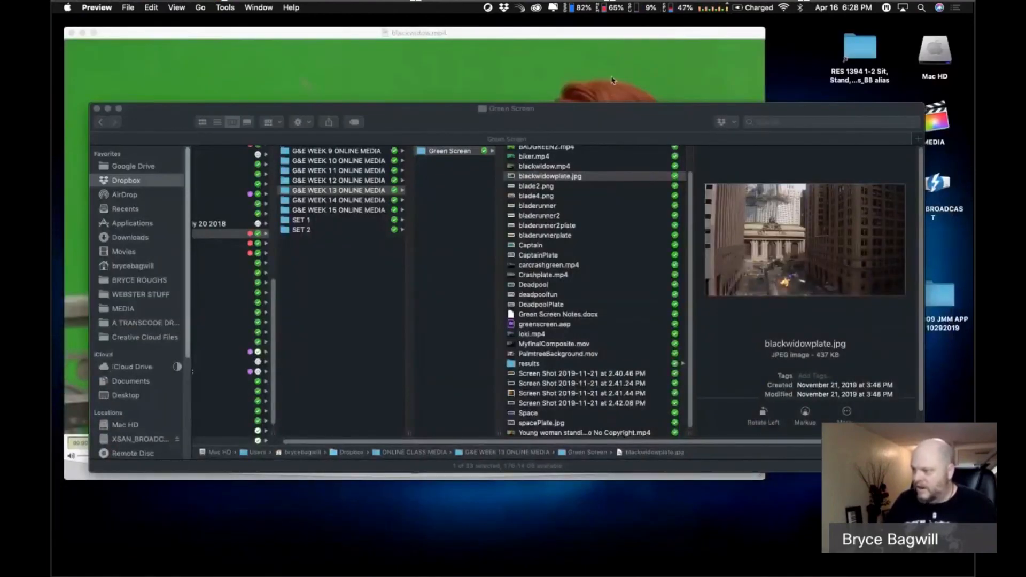
Switch to After Effects to check the black widow composite, and compare it with the moving green screen footage in QuickTime Player.
key(ctrl+Right)
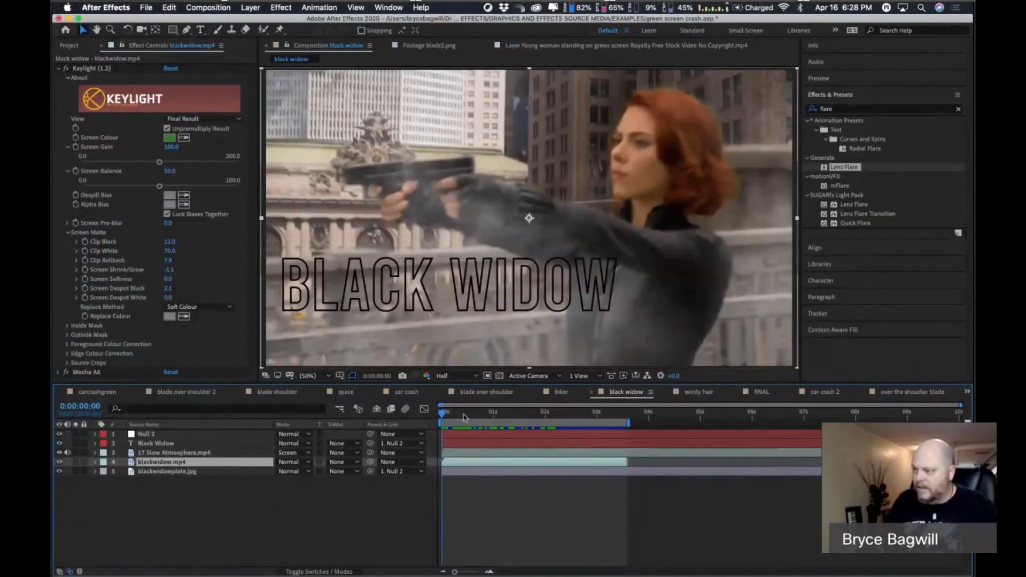
click(496, 412)
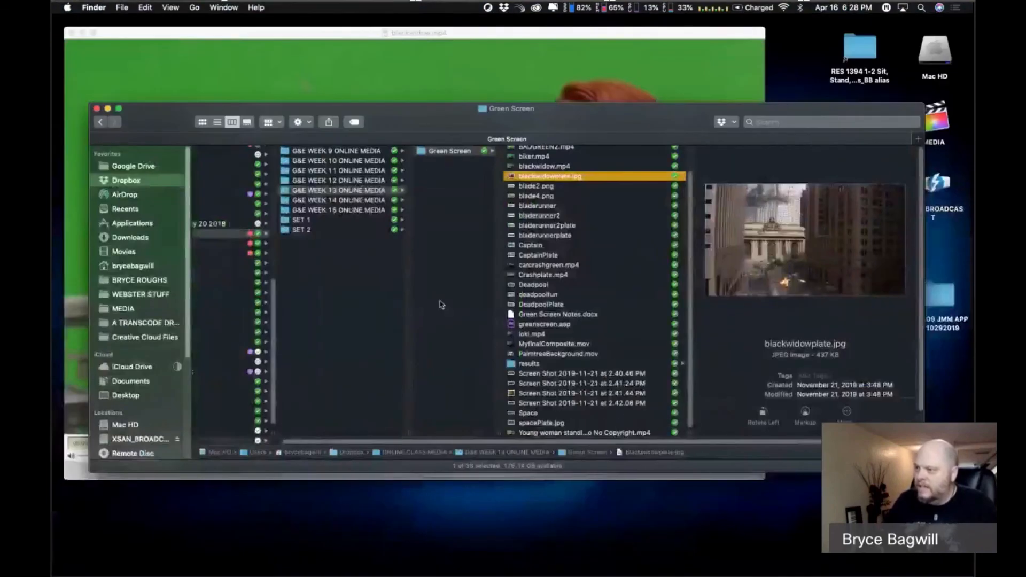
click(505, 73)
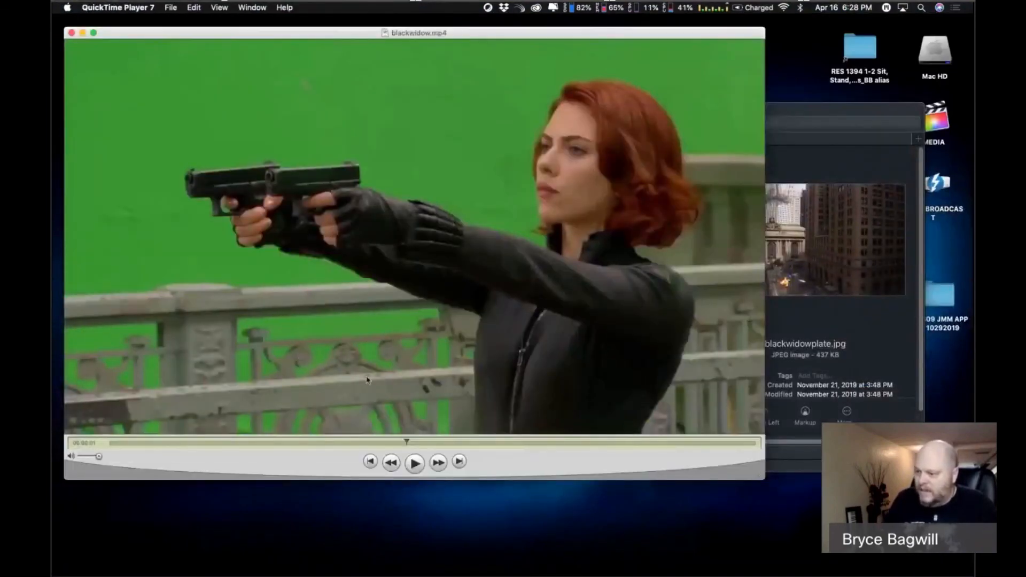
drag(407, 443, 447, 442)
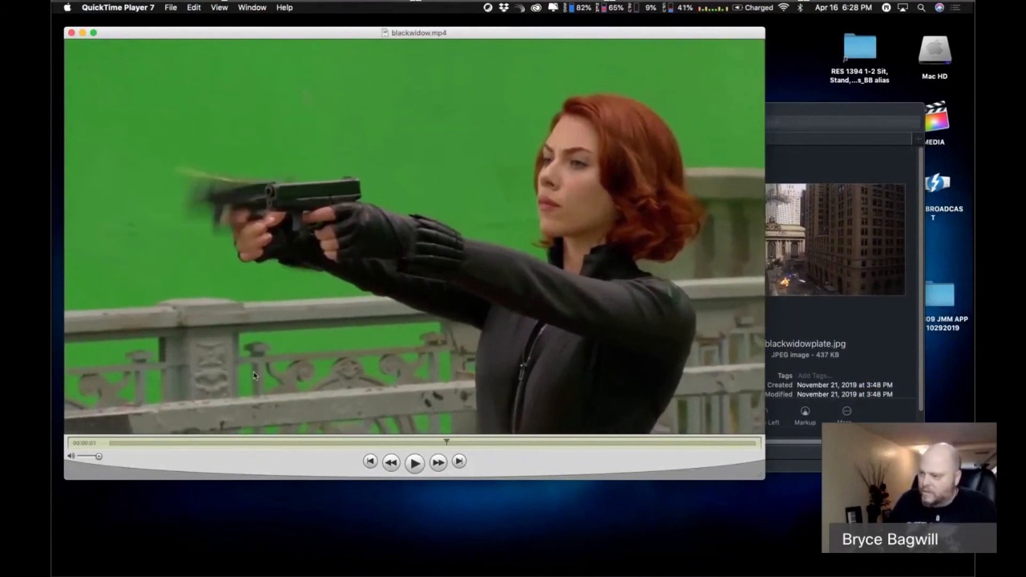
click(463, 443)
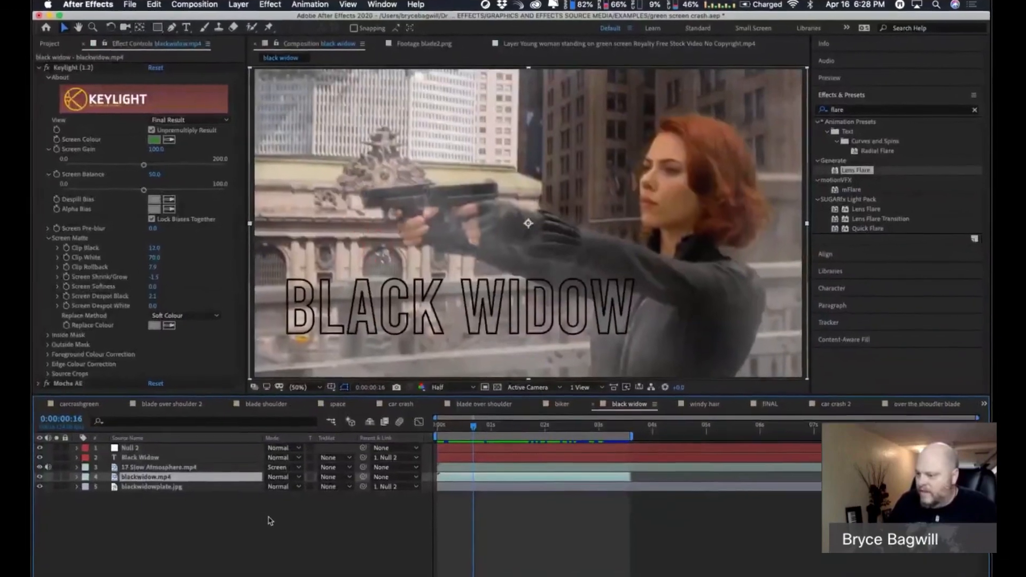
Select the Null 2 layer in After Effects and play the black widow composition to watch the tracked background and title.
click(160, 448)
drag(473, 426, 484, 425)
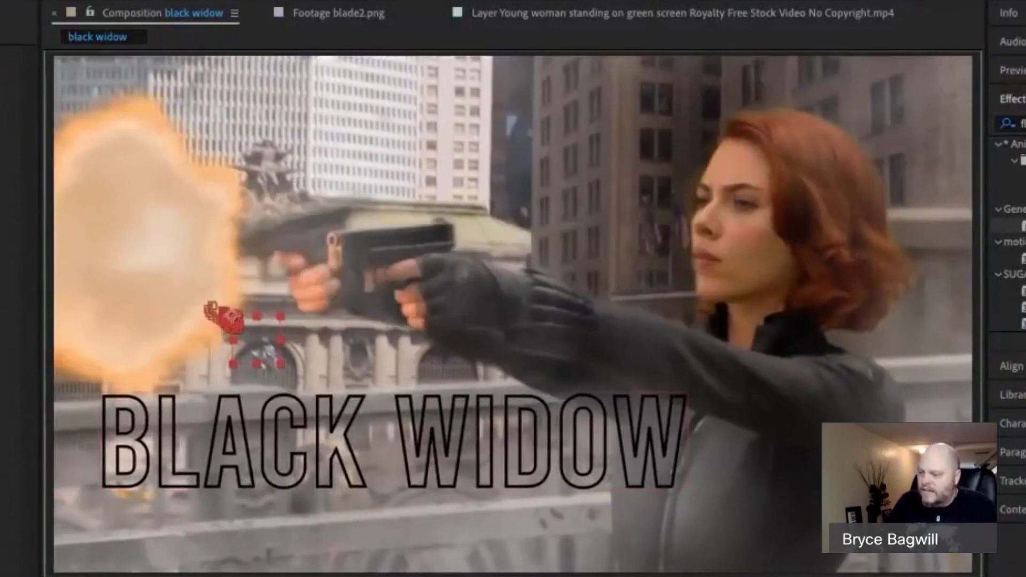
key(space)
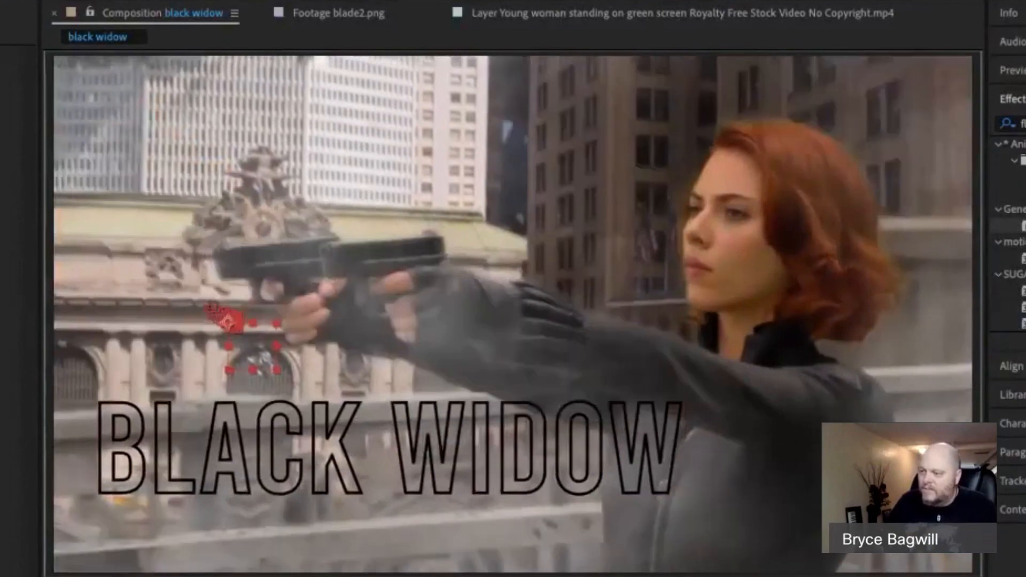
key(space)
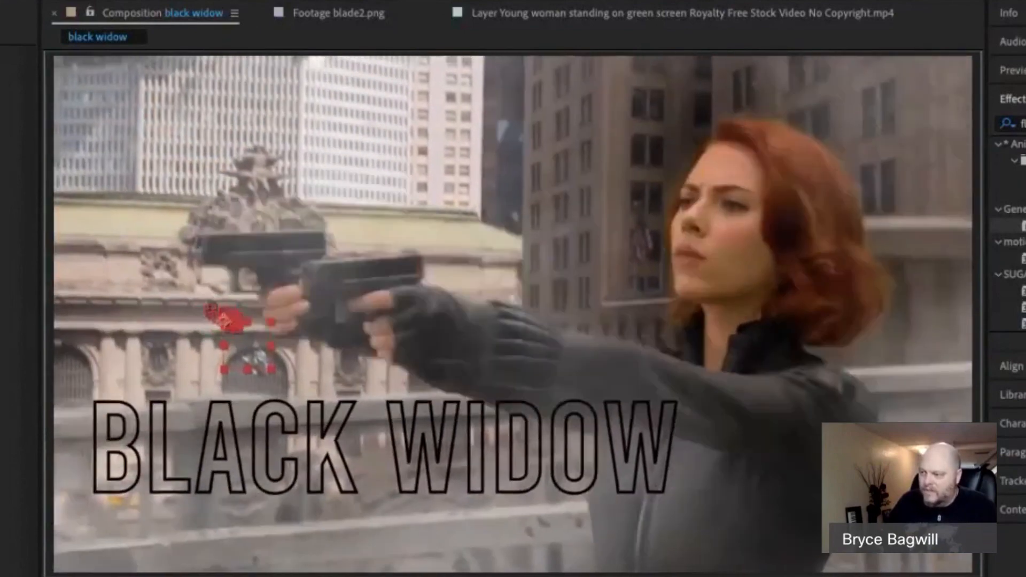
key(space)
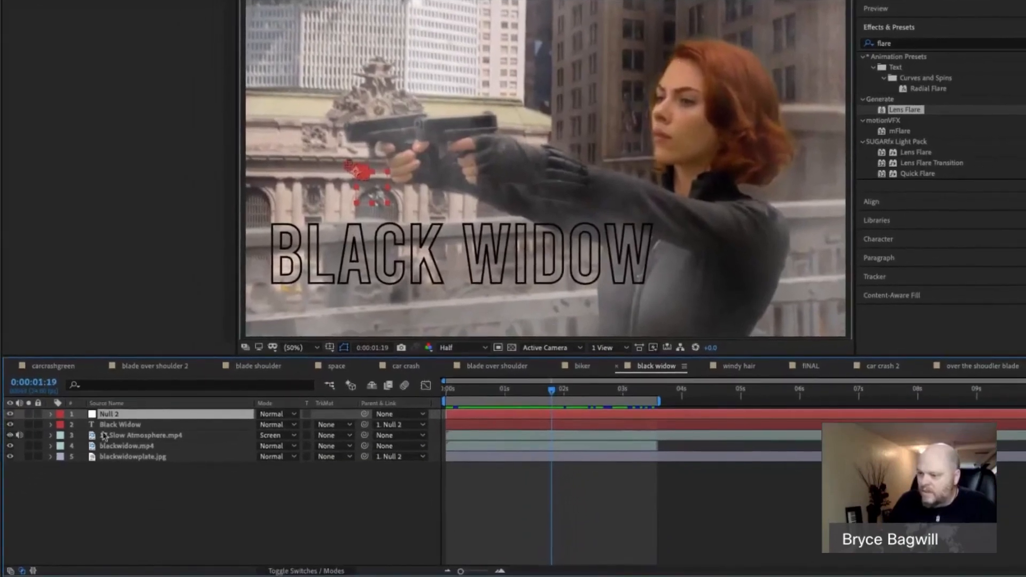
Select 17 Slow Atmosphere.mp4 to inspect its mask around the woman, scrub to 0:00:02:12 and deselect the layer.
click(173, 435)
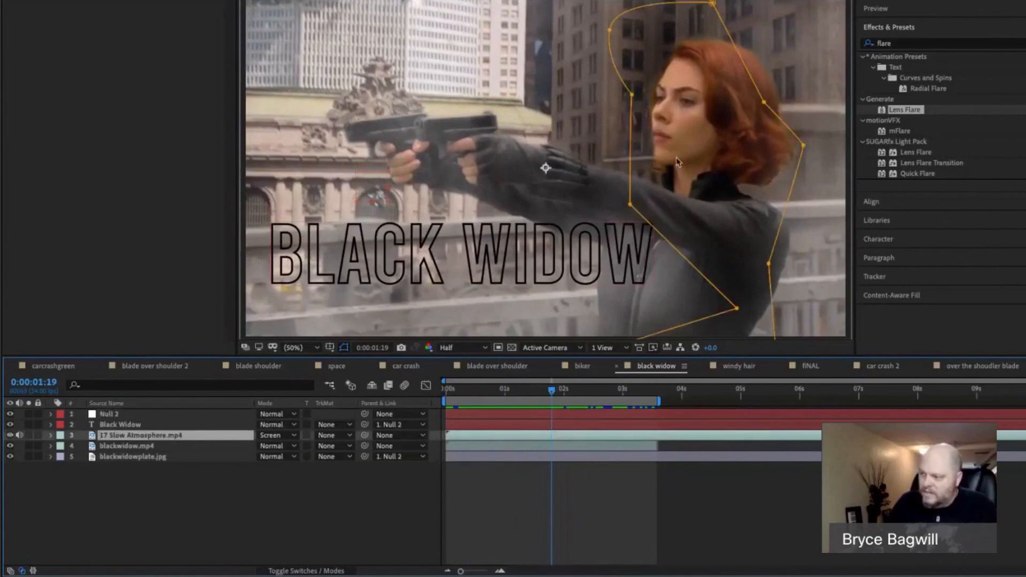
drag(561, 392, 593, 390)
key(super+shift+a)
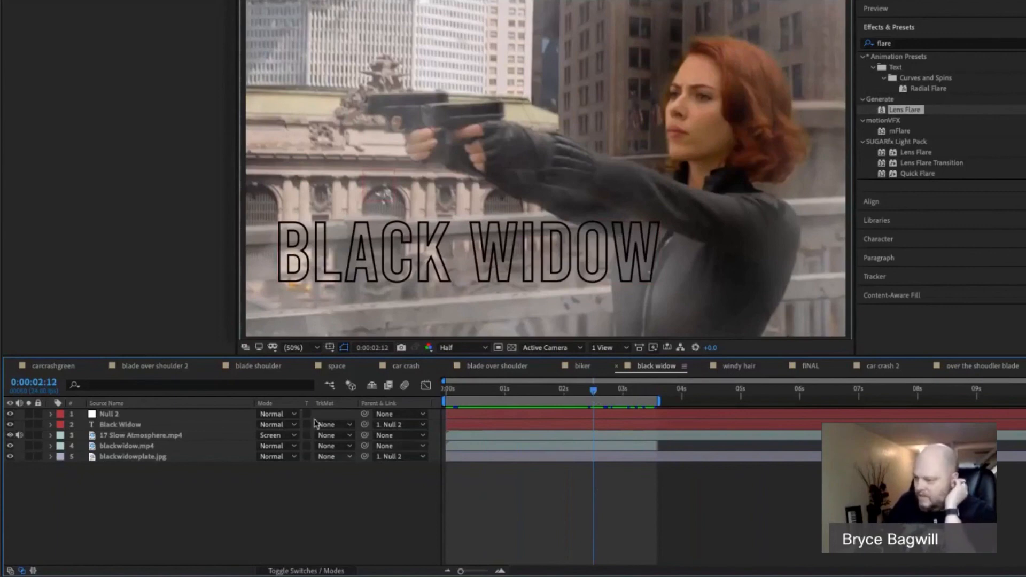
View the space composition again, return to black widow and scrub back to 0:00:01:11.
click(344, 370)
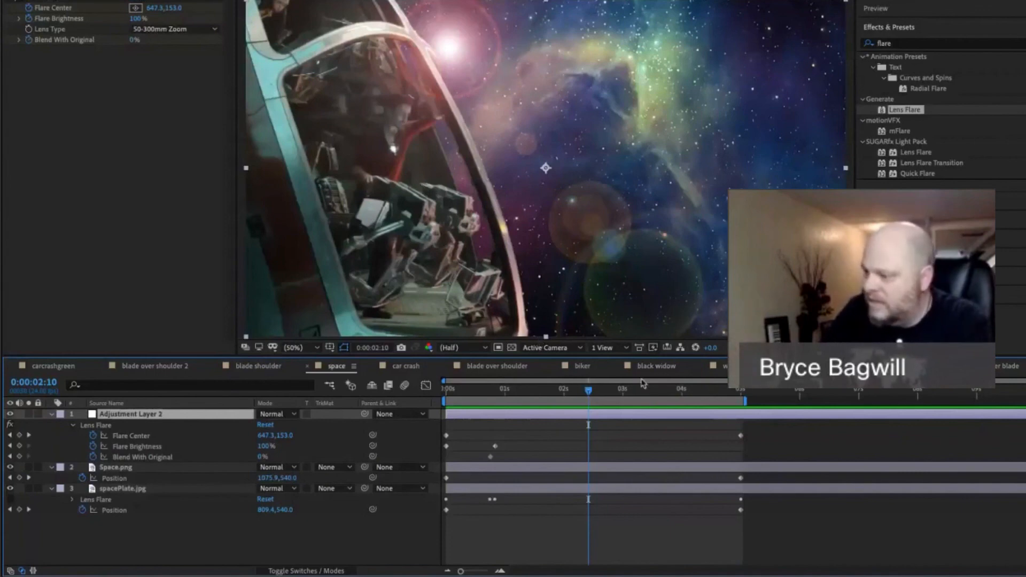
click(656, 368)
drag(593, 391, 532, 391)
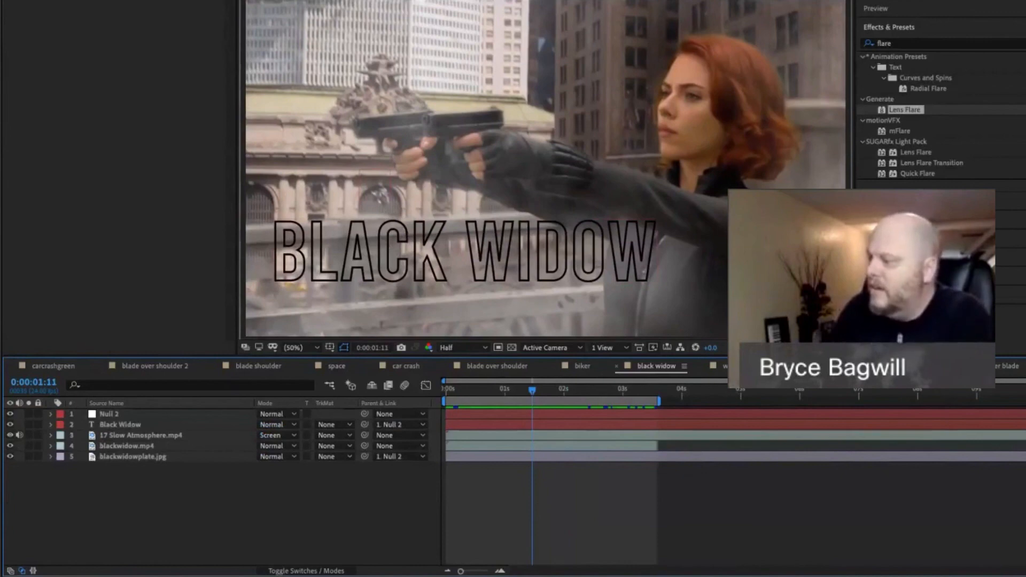
Open the windy hair composition, scrub through it and play it to review the keyed woman over the sunset background.
click(998, 366)
click(727, 366)
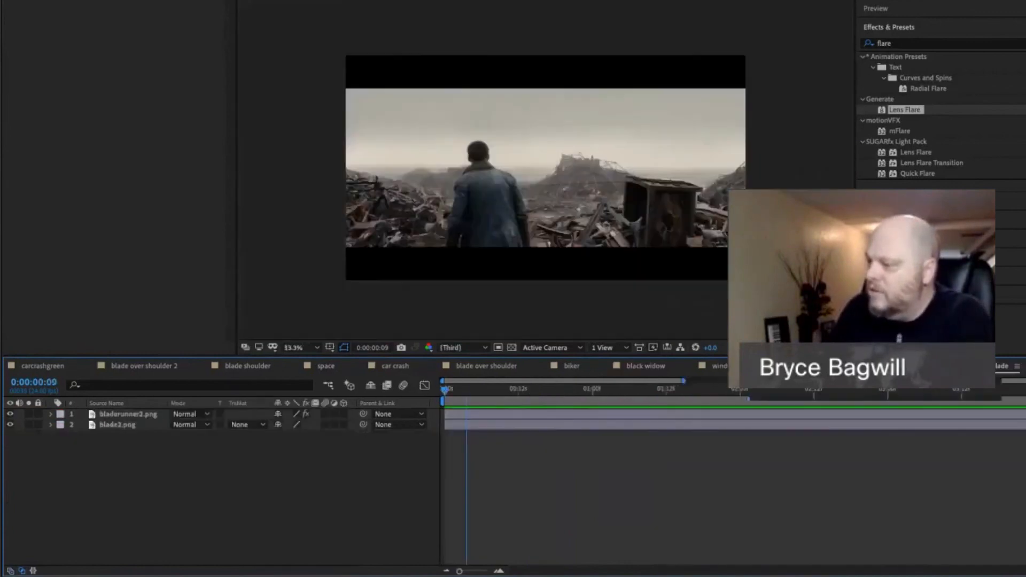
click(728, 367)
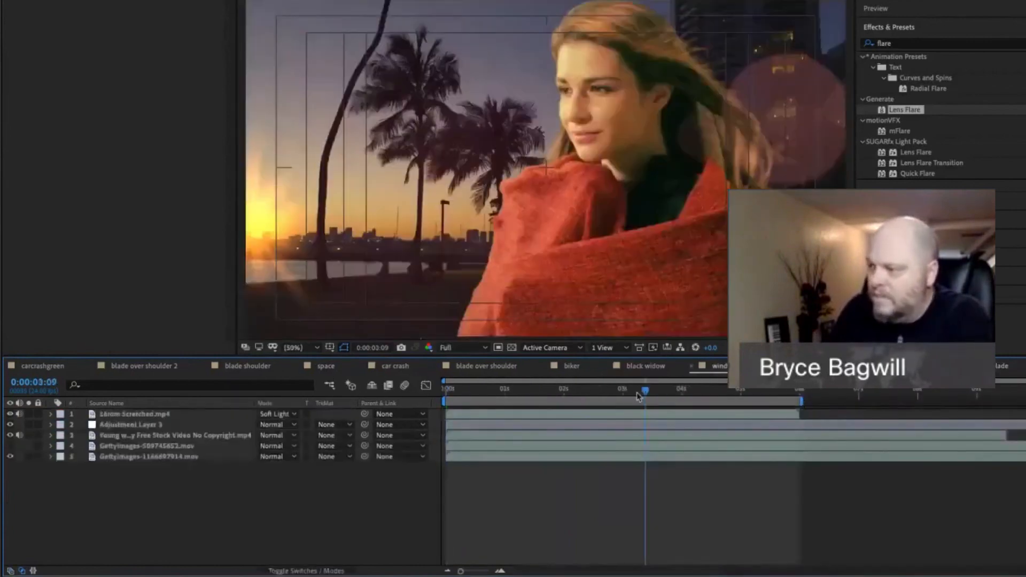
drag(637, 395, 485, 397)
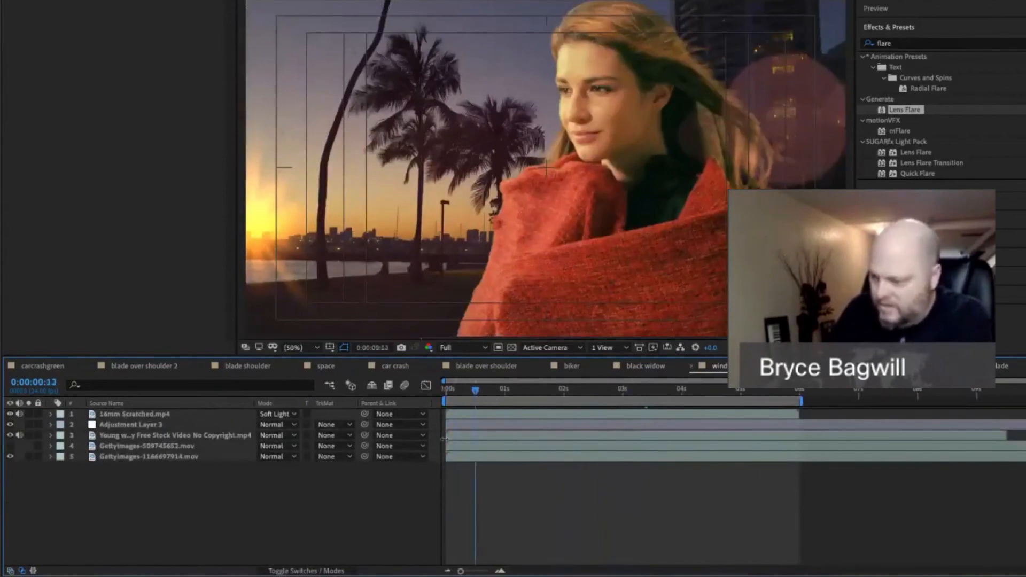
drag(489, 393, 661, 399)
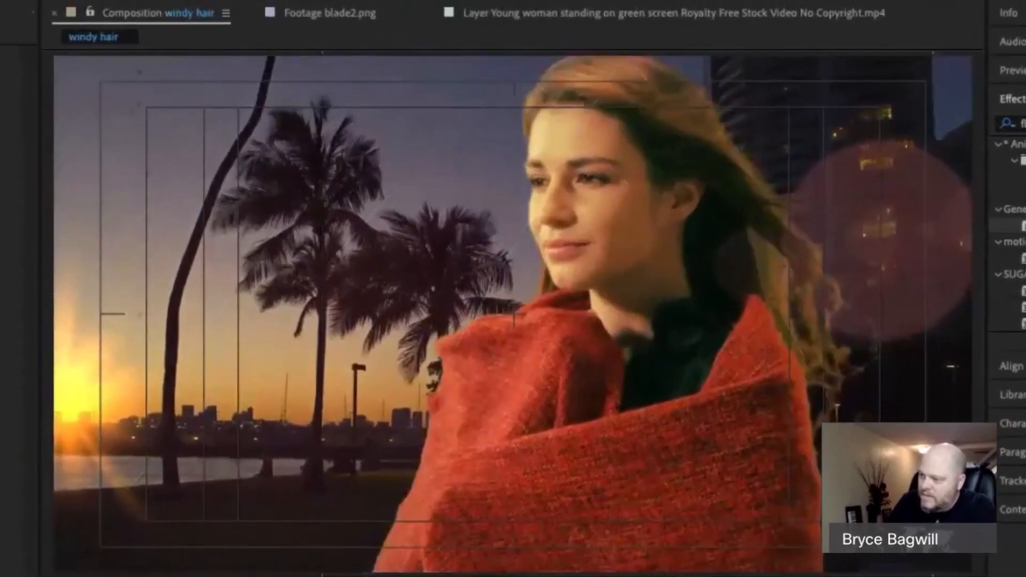
key(space)
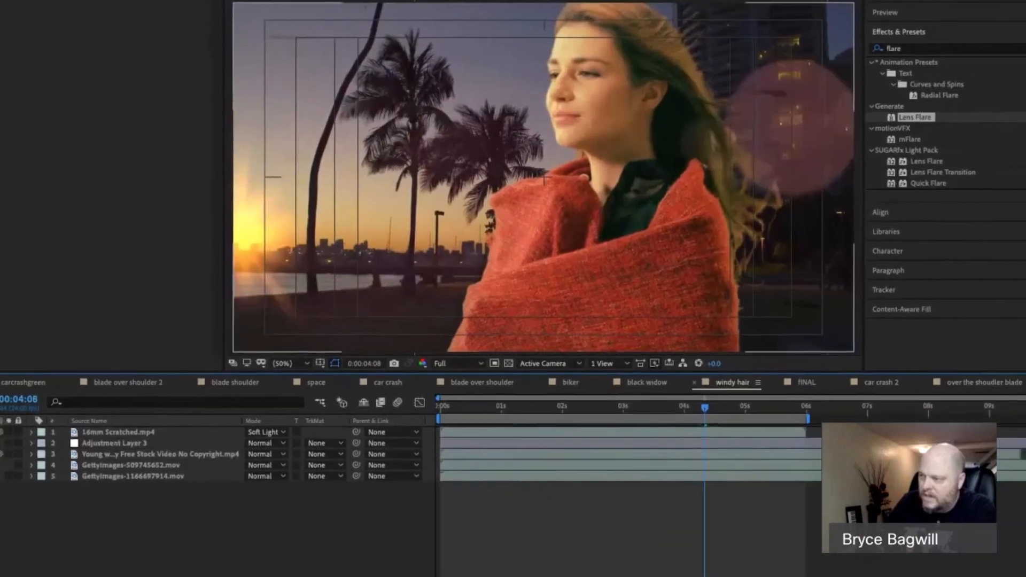
Toggle the visibility of Adjustment Layer 3 in windy hair to compare the shot with and without it, leaving it visible.
click(6, 428)
click(6, 428)
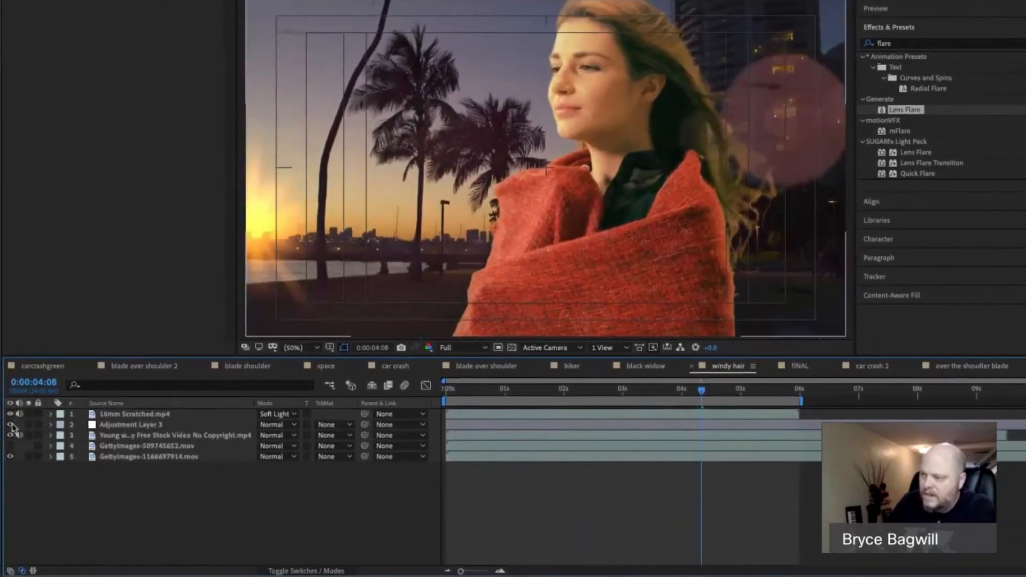
click(6, 428)
click(10, 425)
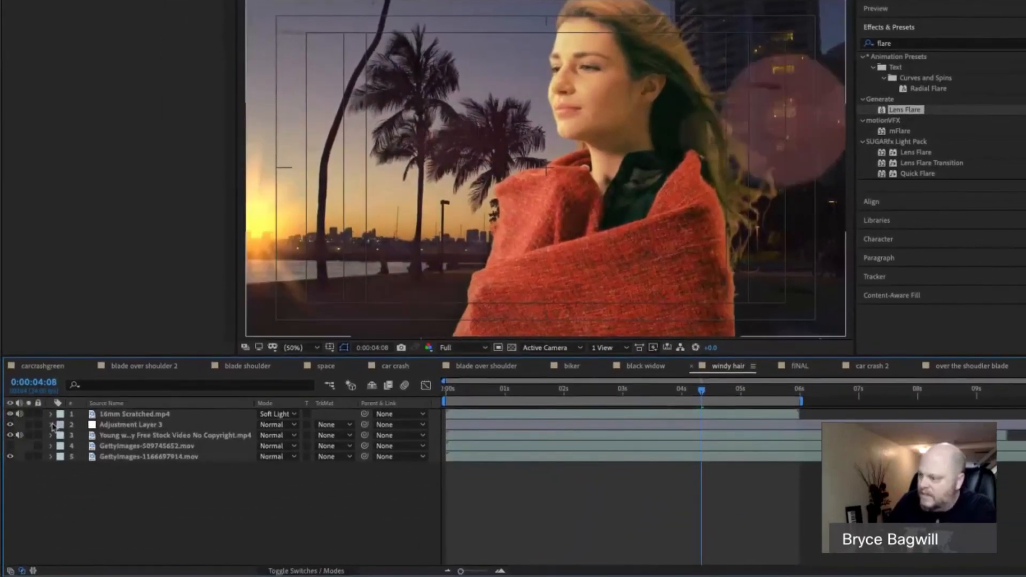
Preview the windy hair composition from around four seconds and scrub back to 0:00:01:20.
click(692, 392)
key(space)
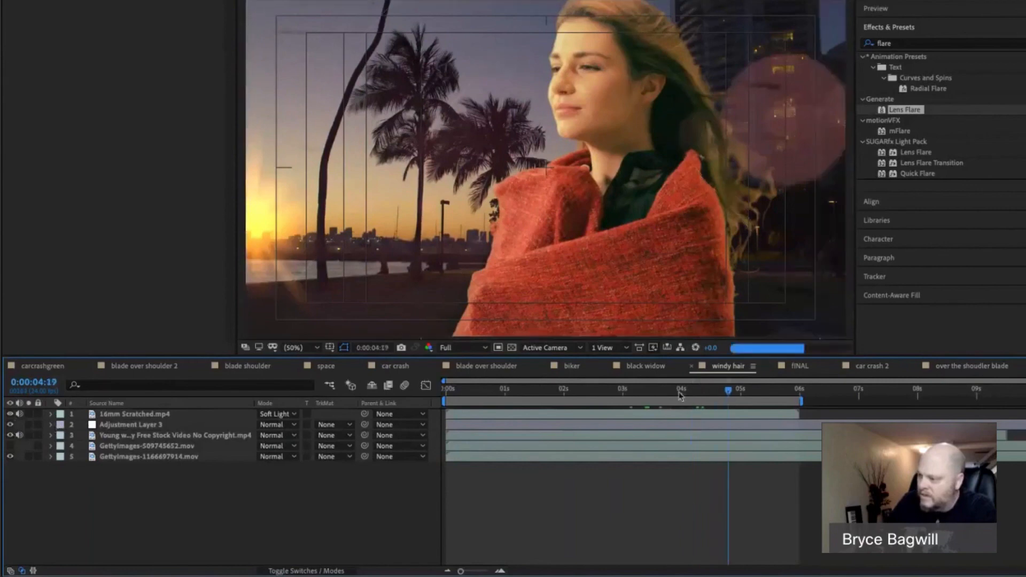
drag(699, 396, 554, 393)
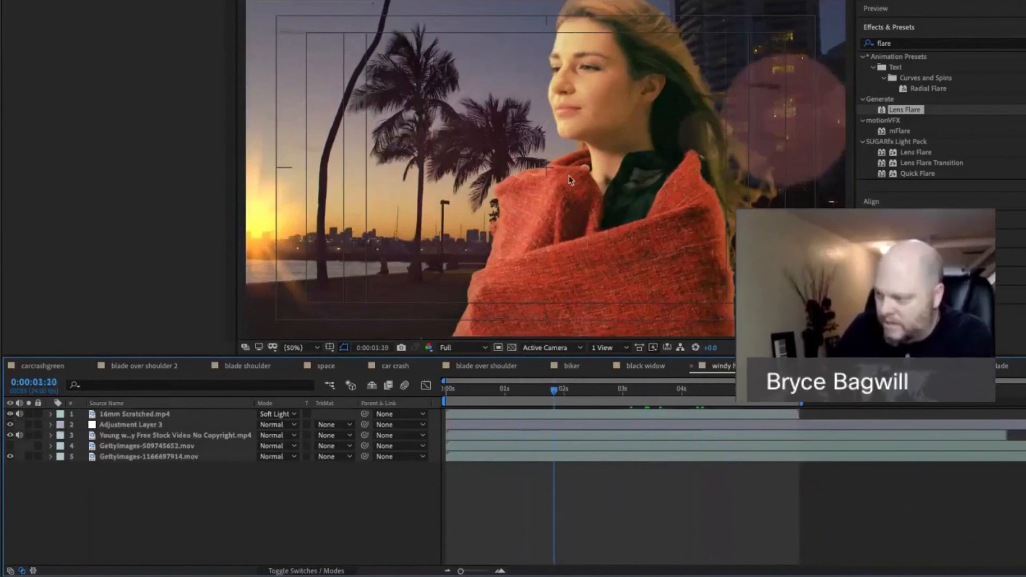